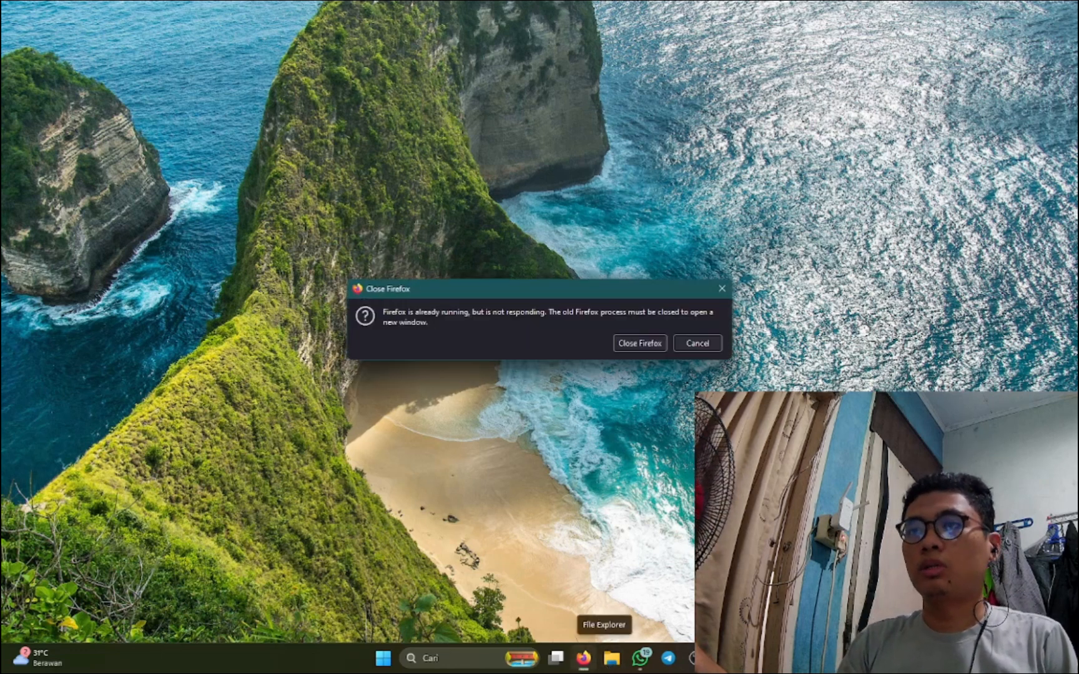
- Dismiss the Firefox not-responding warning and search Google for 'virtualbox'
click(692, 342)
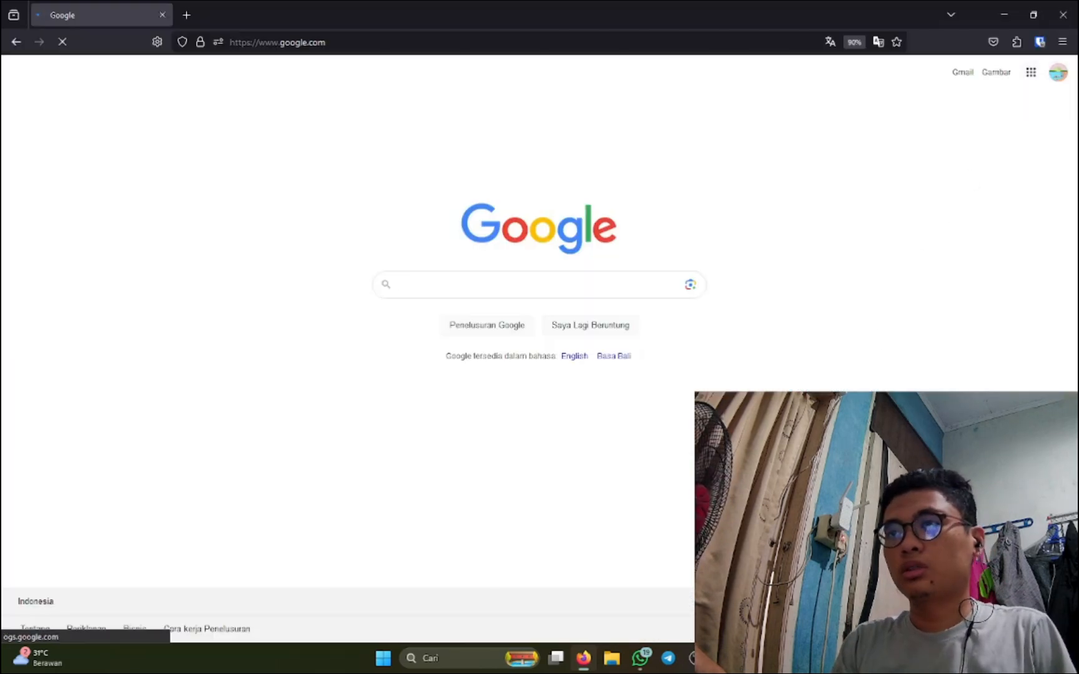
click(475, 281)
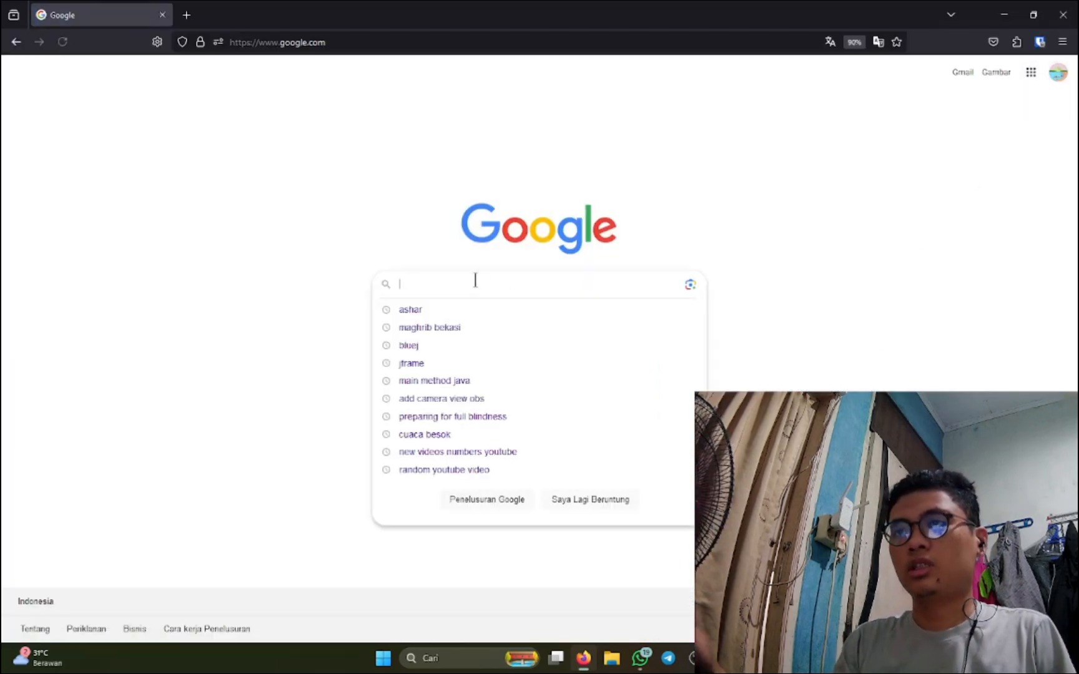
click(300, 378)
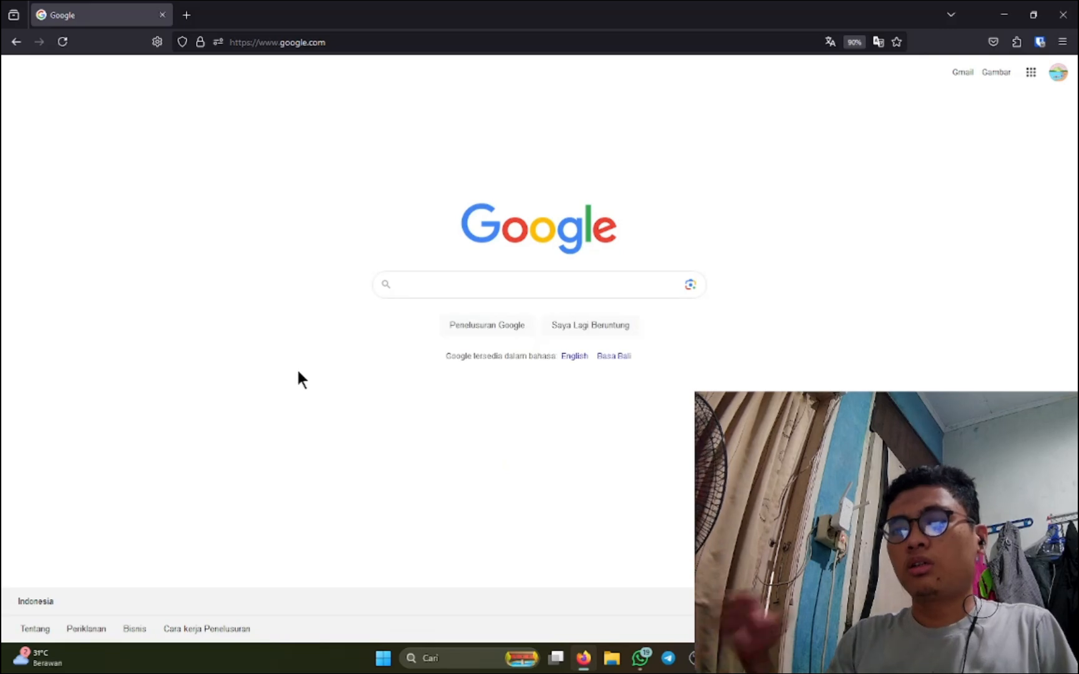
click(449, 293)
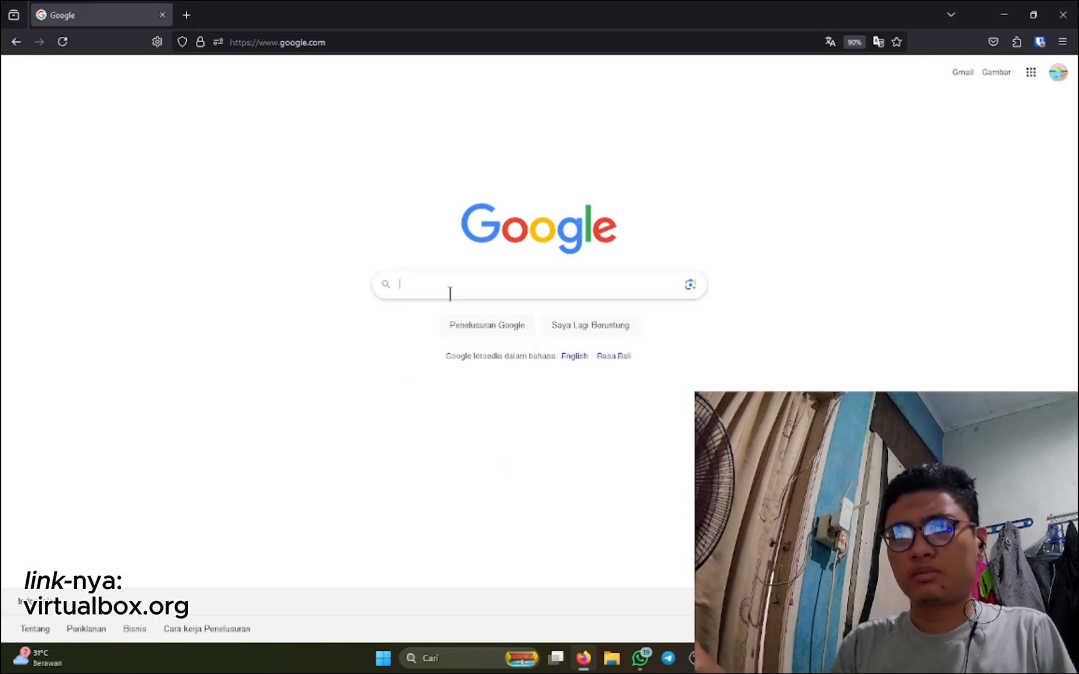
text(virtua)
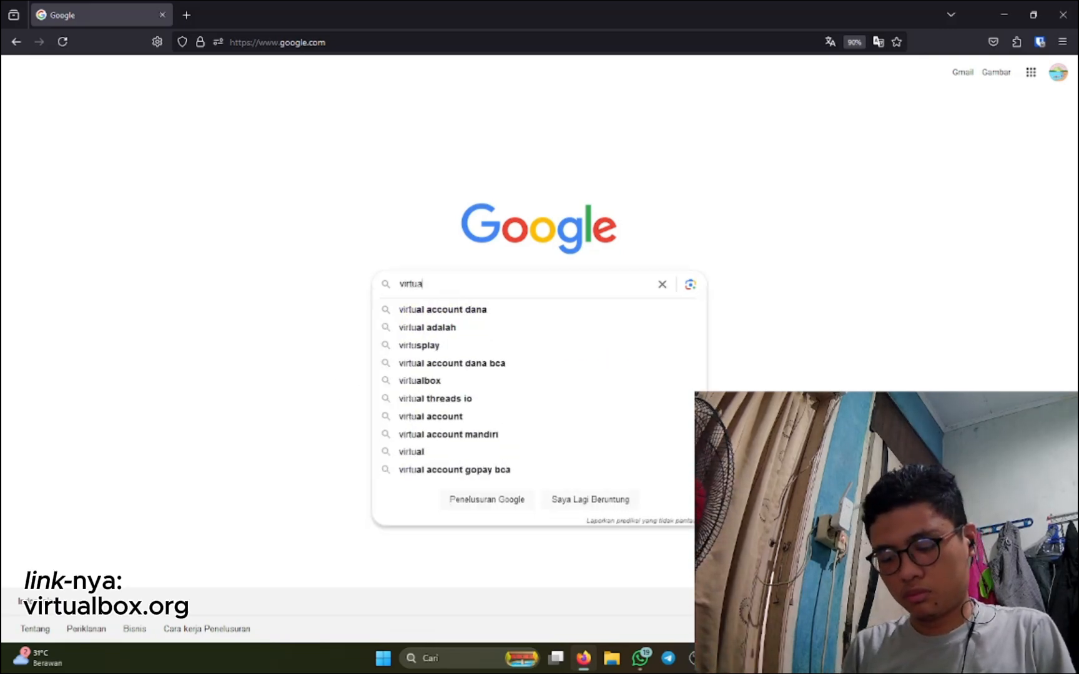
text(lbox)
key(Return)
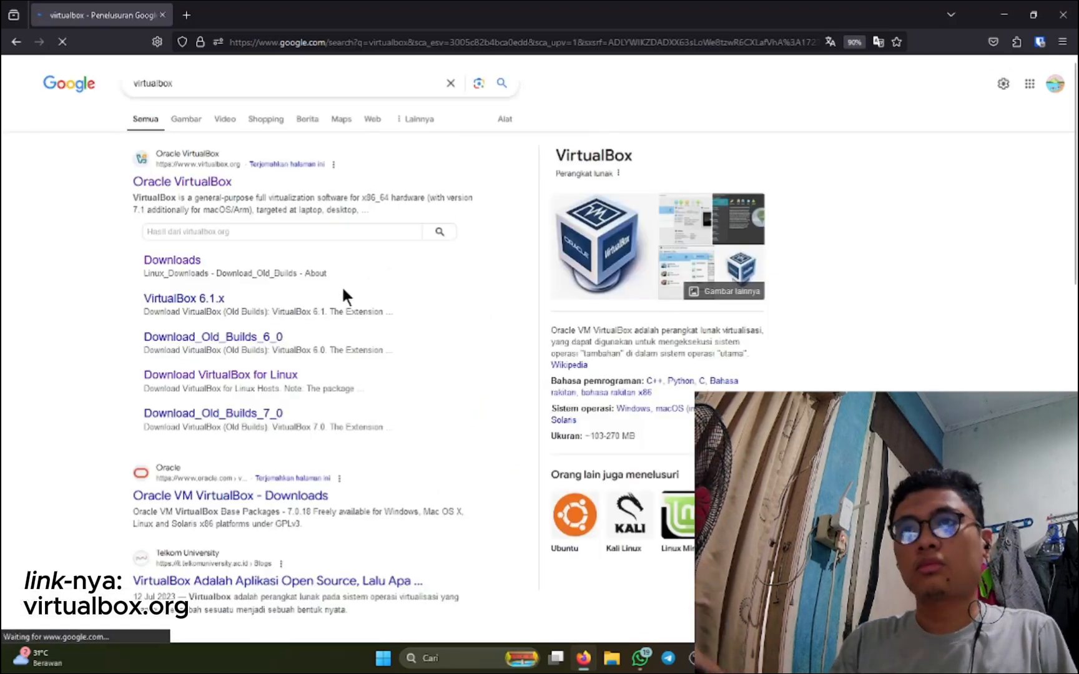
- Download the VirtualBox installer for Windows hosts from the official virtualbox.org site
click(218, 183)
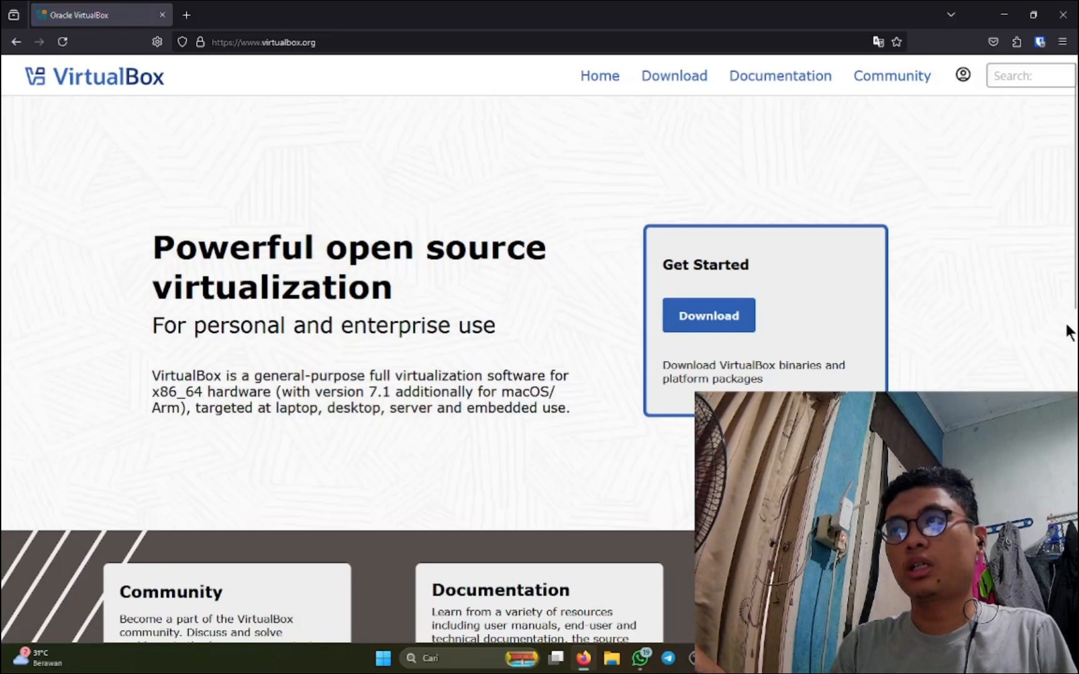
drag(1075, 256, 1075, 303)
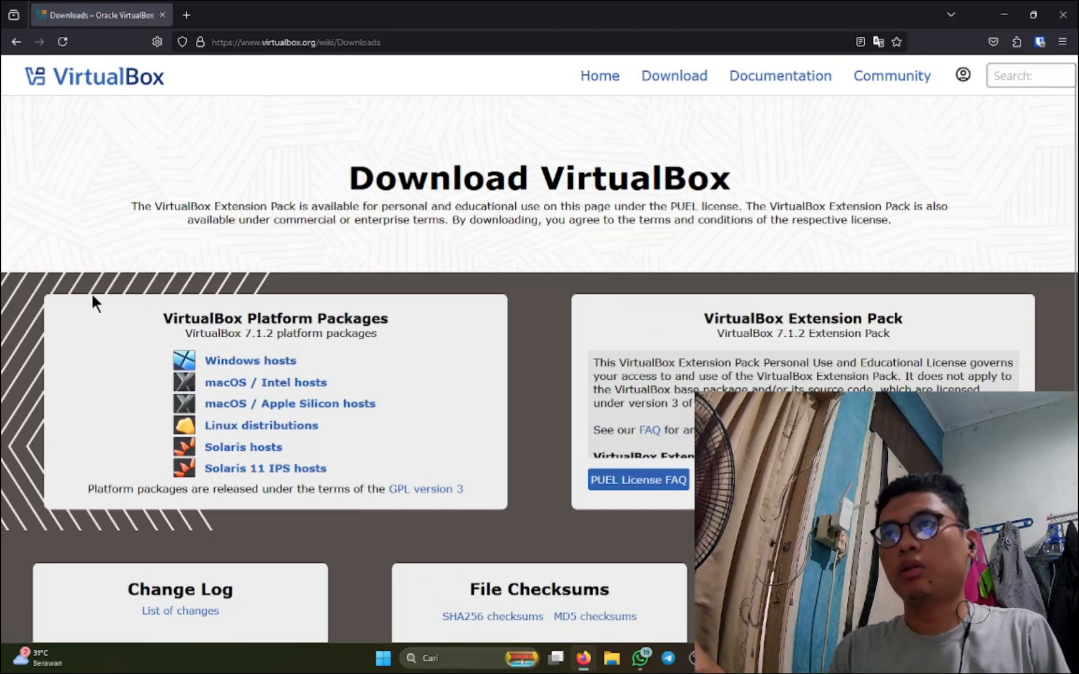
click(249, 367)
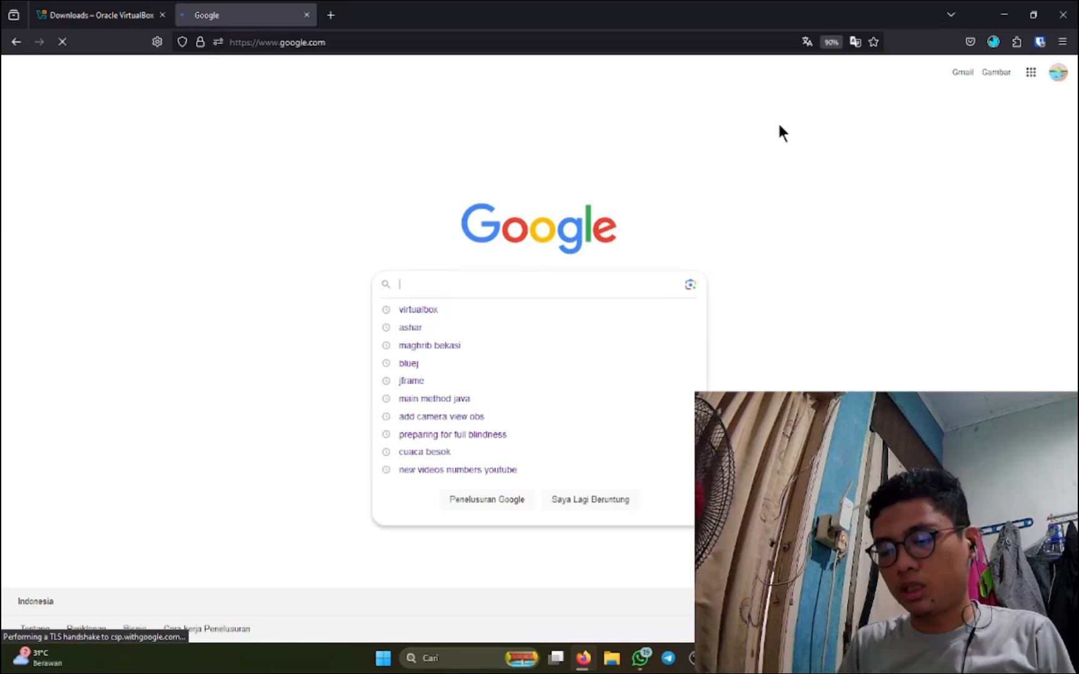
- Search Google for 'linux mint'
text(linux mit)
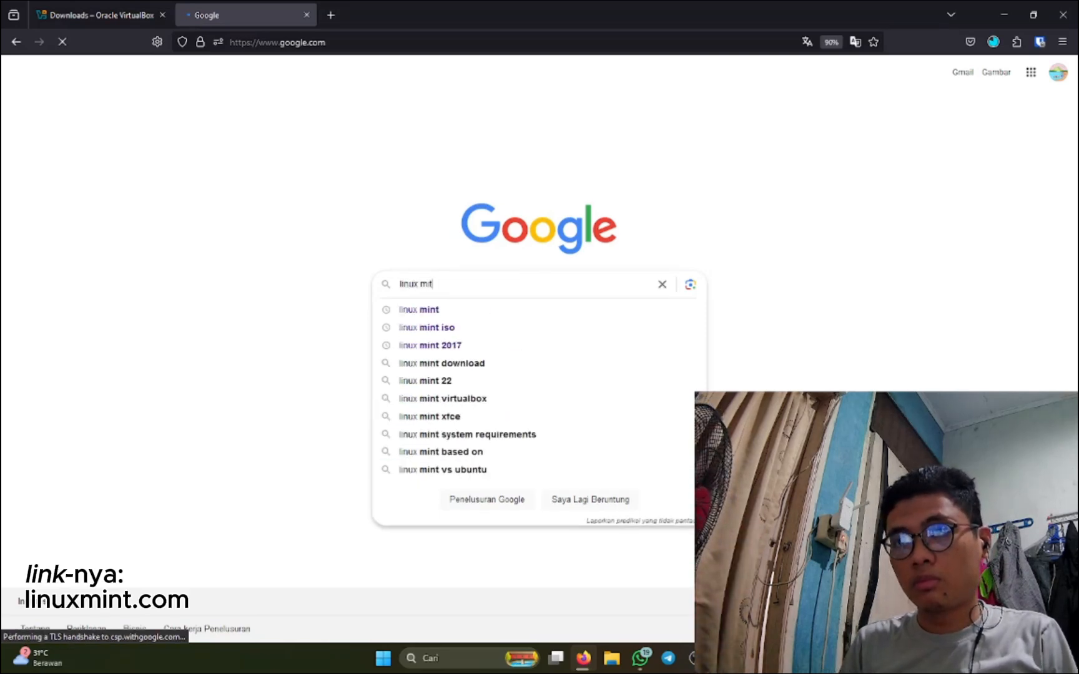
key(BackSpace)
text(nt)
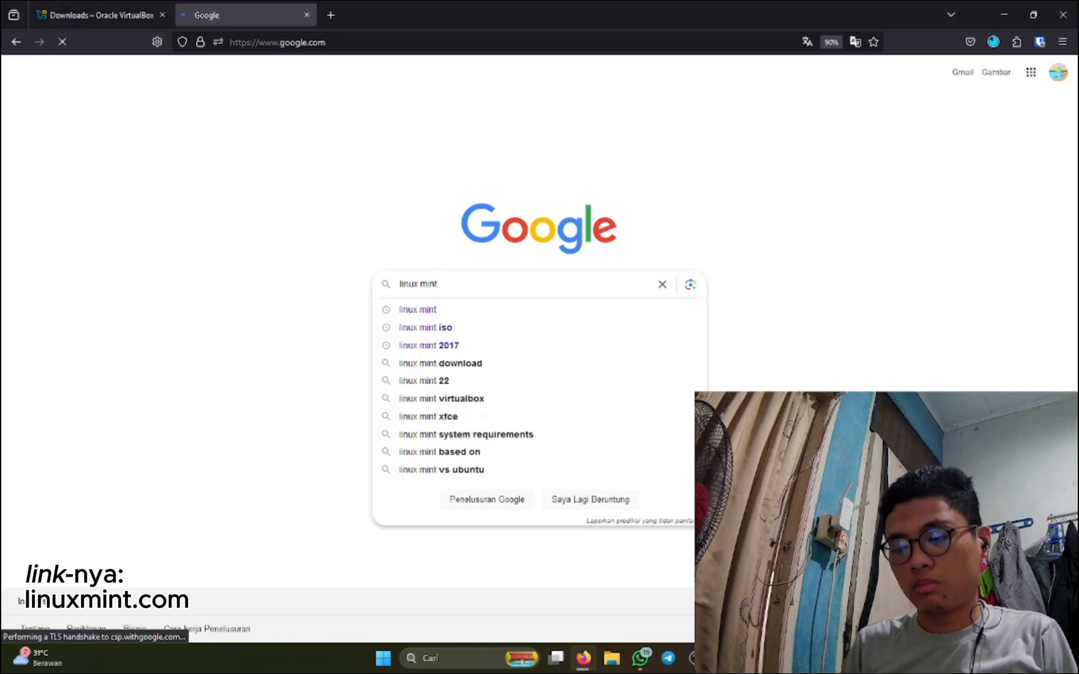
key(Return)
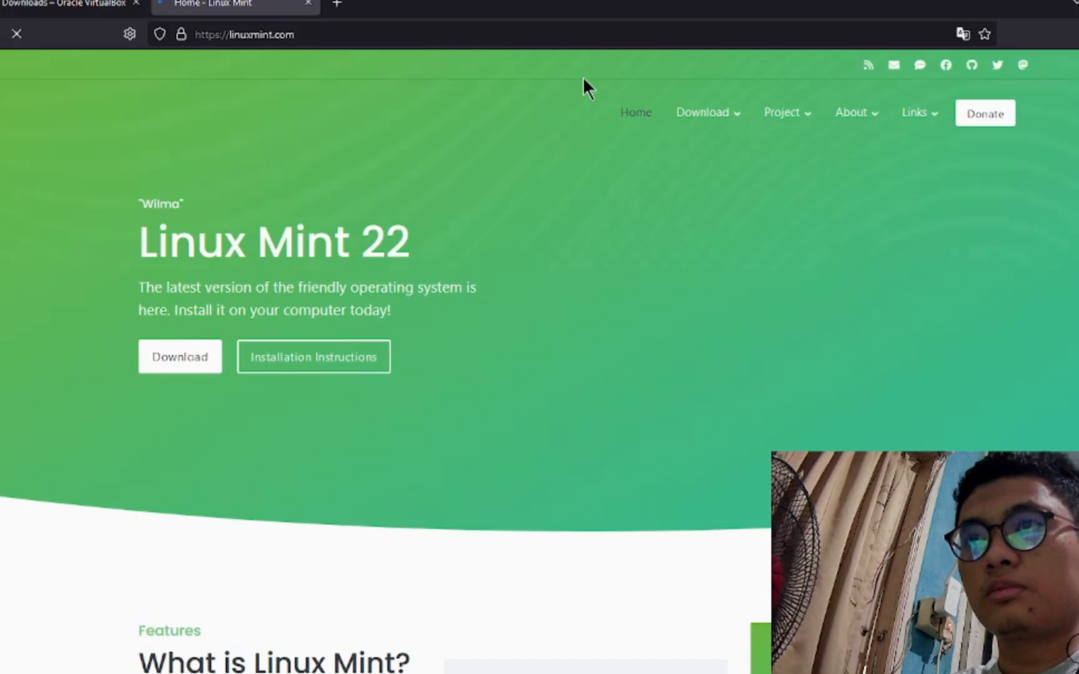
- Open linuxmint.com's download page and go to the Xfce Edition download page
click(190, 361)
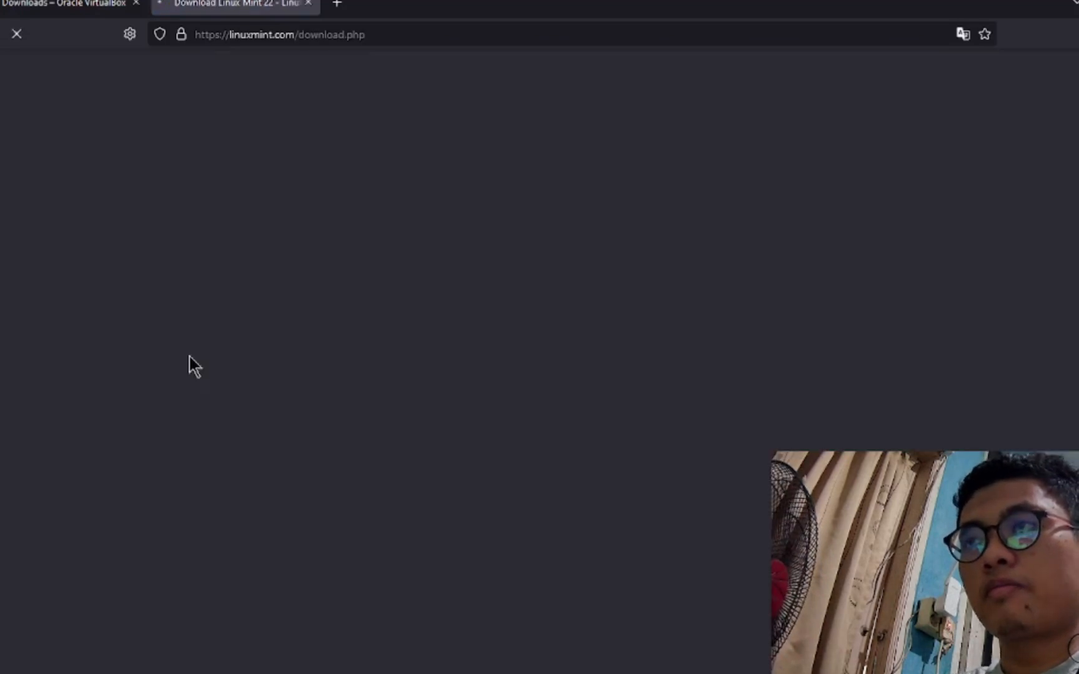
scroll(790, 378, down, 6)
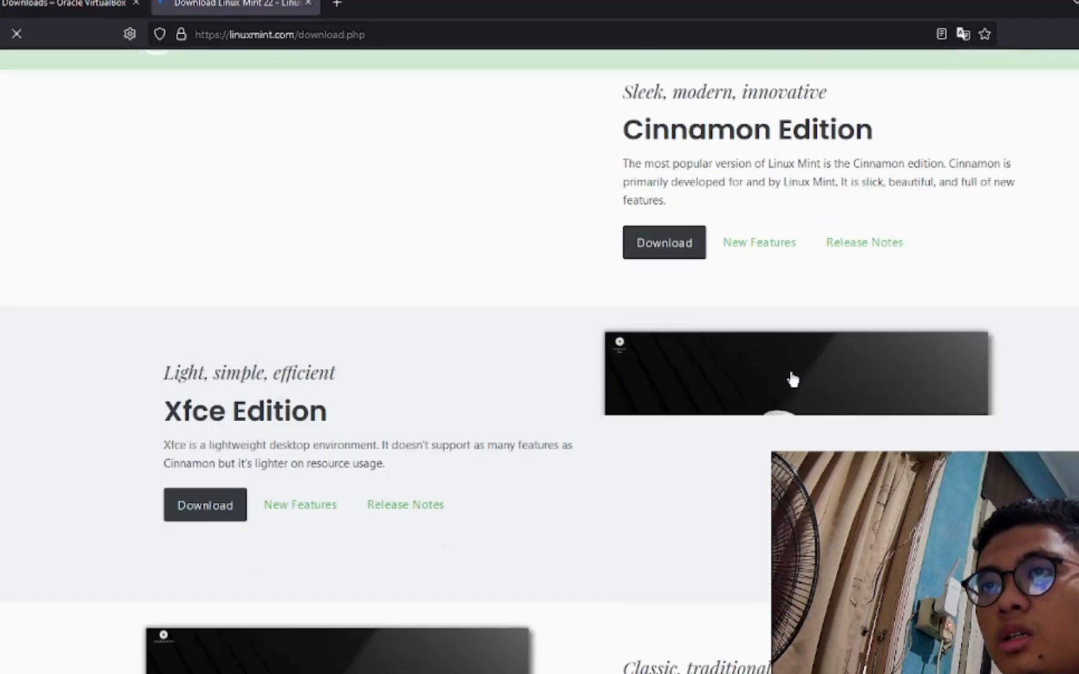
scroll(789, 370, up, 2)
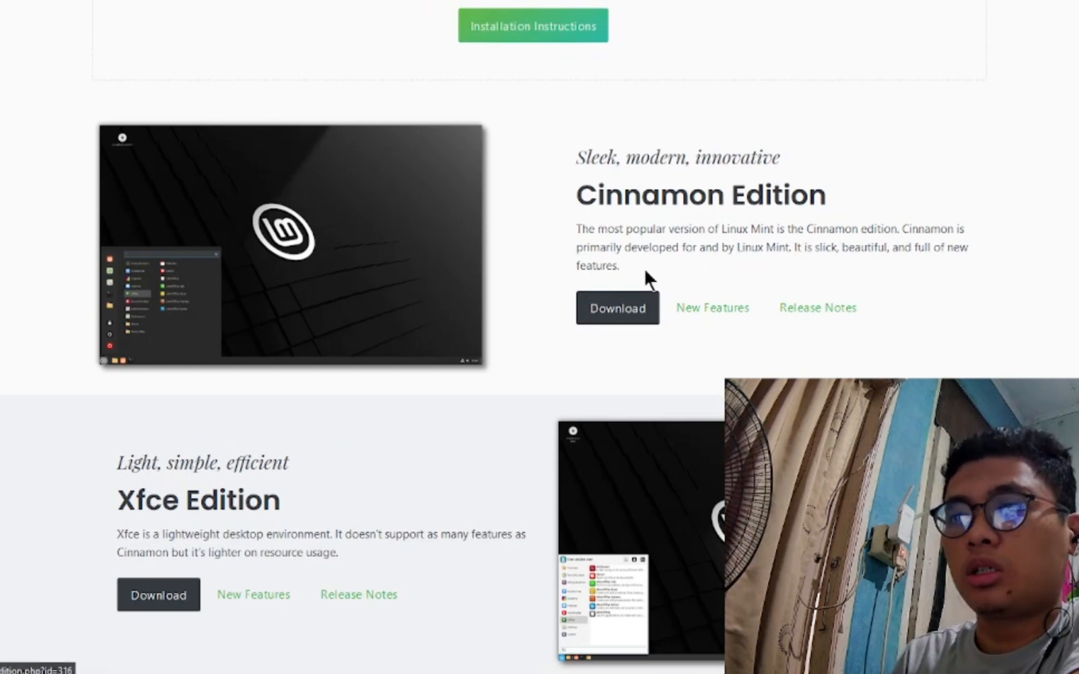
scroll(645, 273, down, 2)
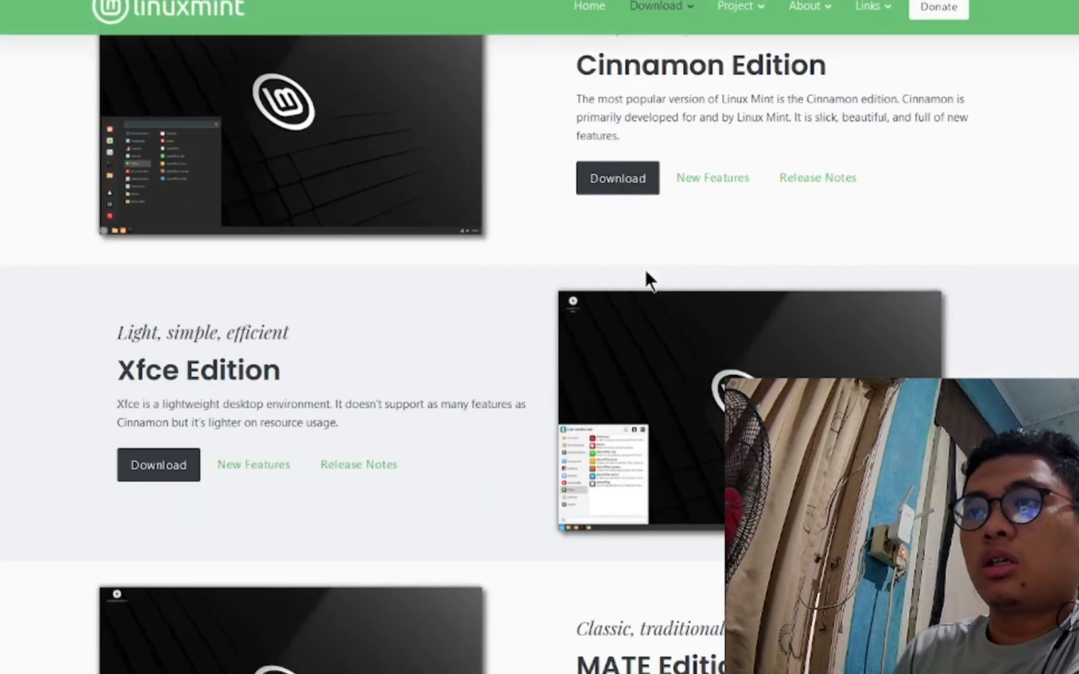
scroll(646, 272, down, 2)
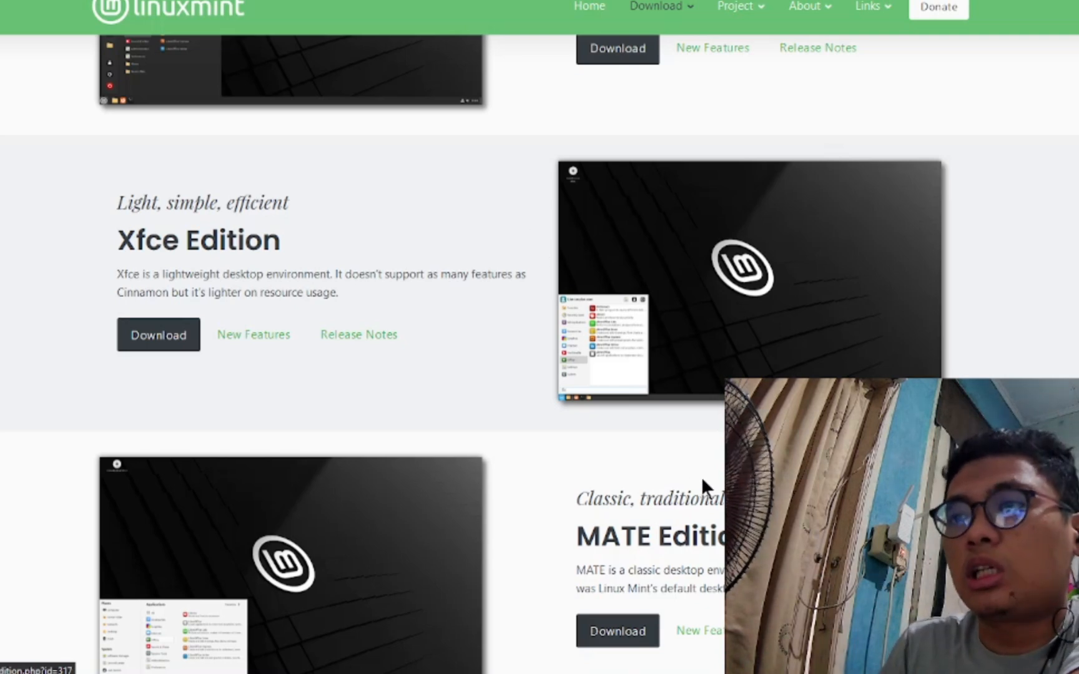
scroll(704, 479, down, 4)
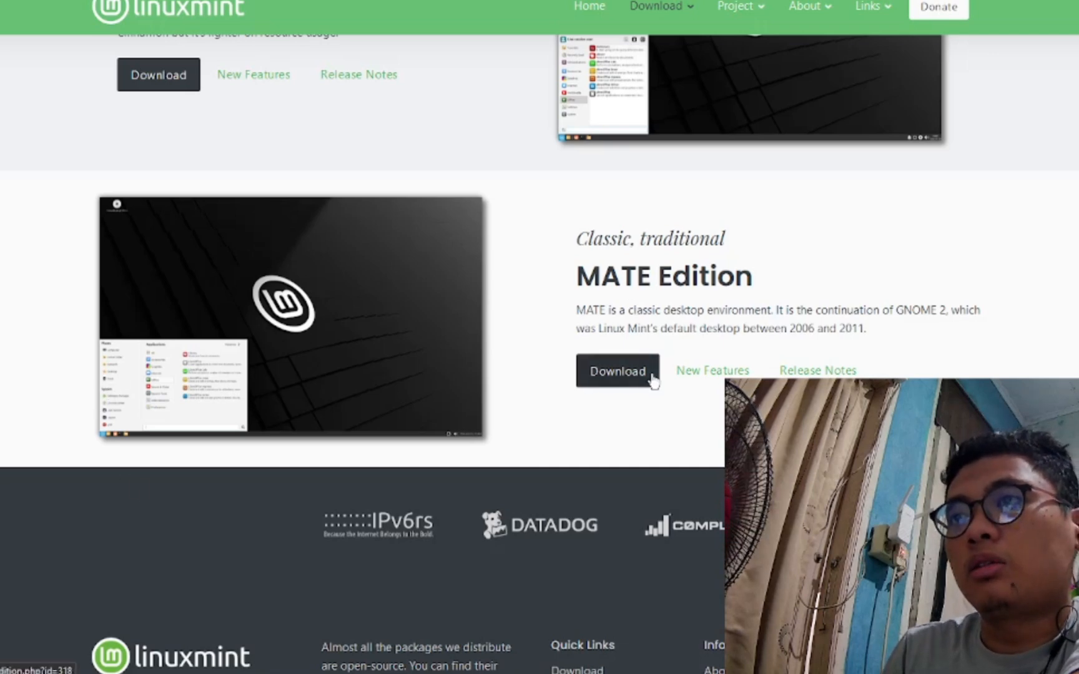
scroll(850, 314, up, 6)
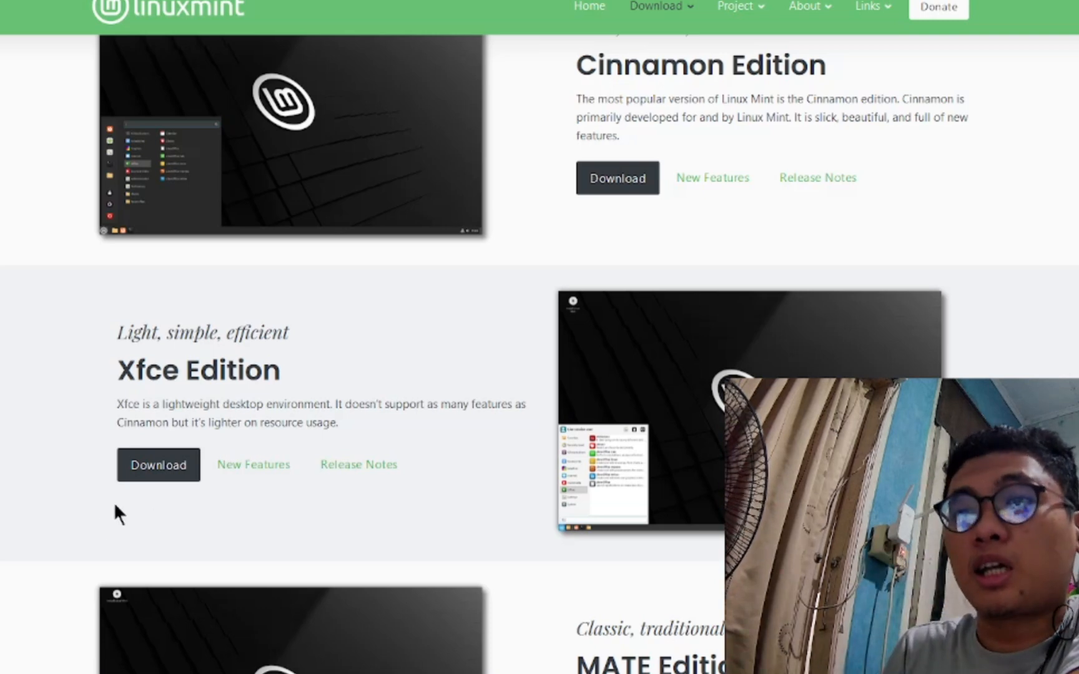
click(174, 477)
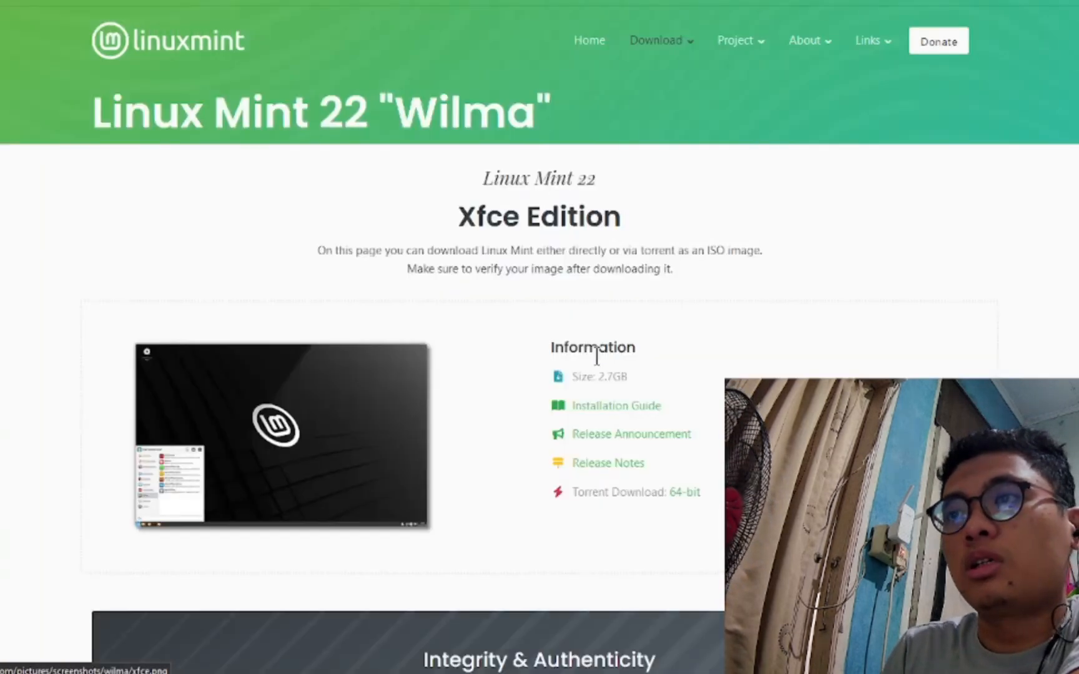
- Highlight the 2.7GB size and the Download mirrors heading on the Xfce page
drag(626, 377, 637, 377)
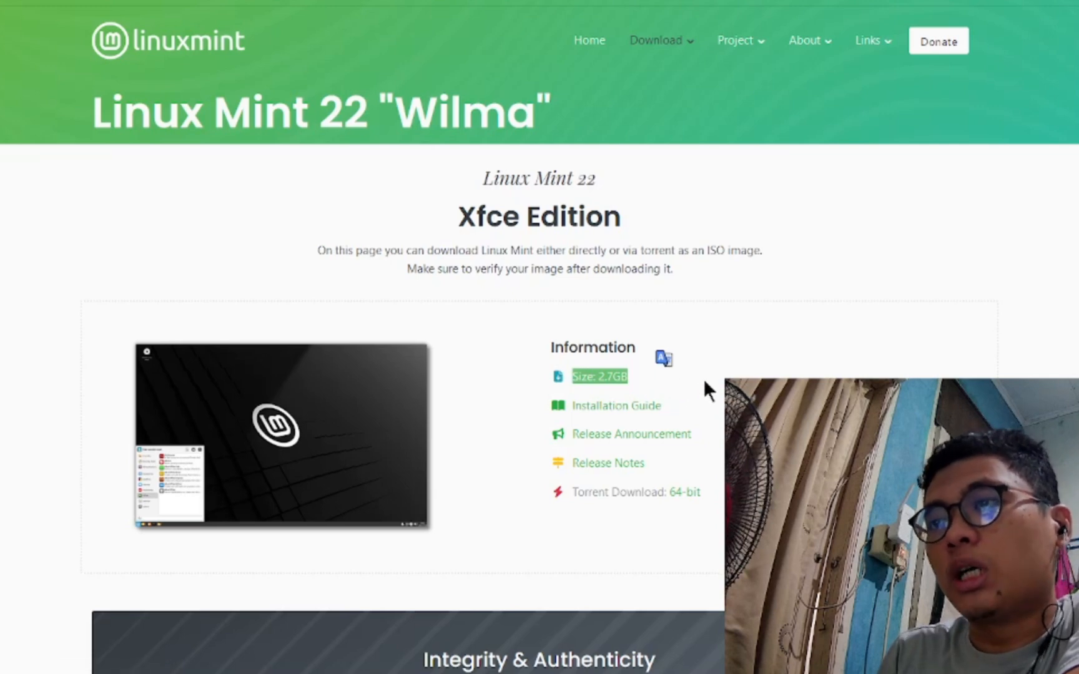
scroll(703, 378, down, 6)
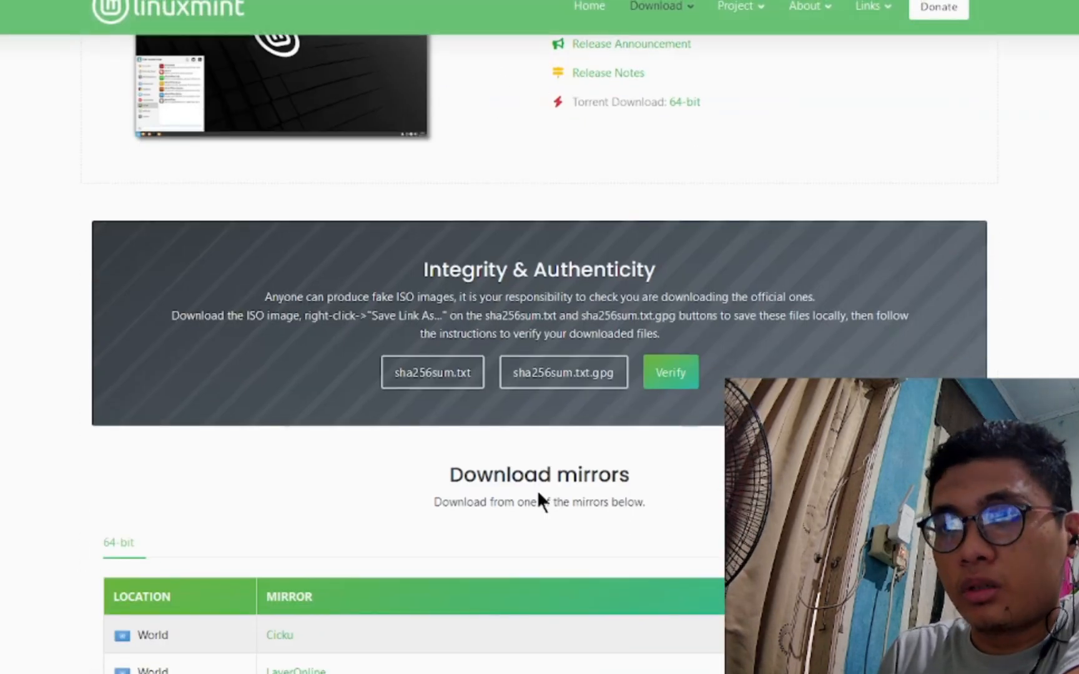
drag(449, 474, 646, 474)
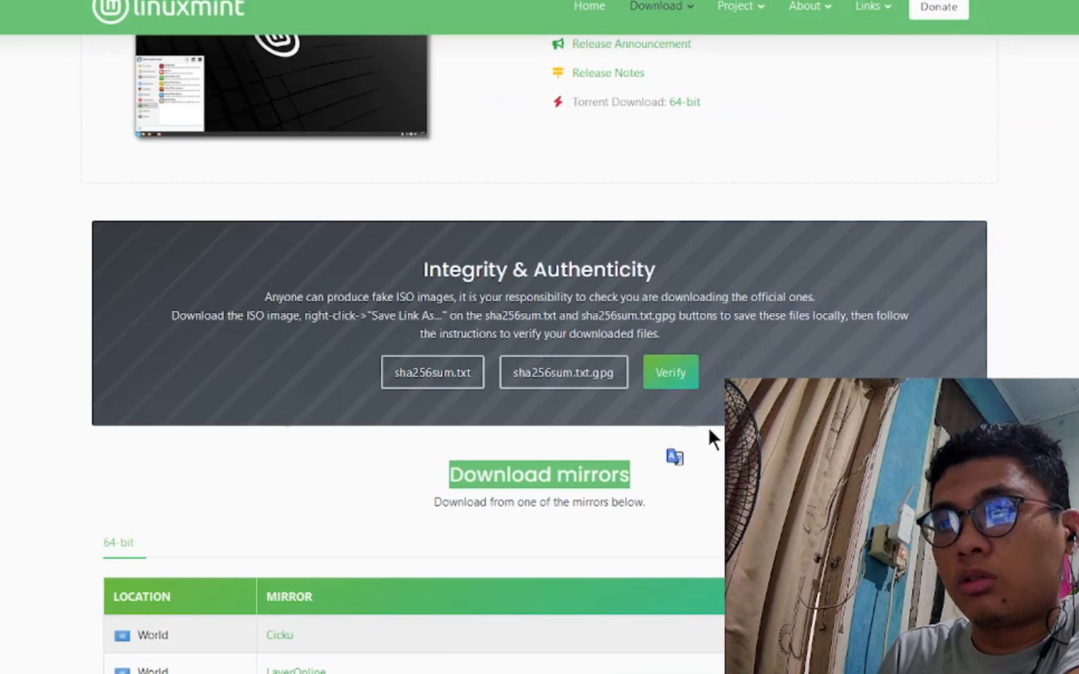
scroll(835, 350, down, 2)
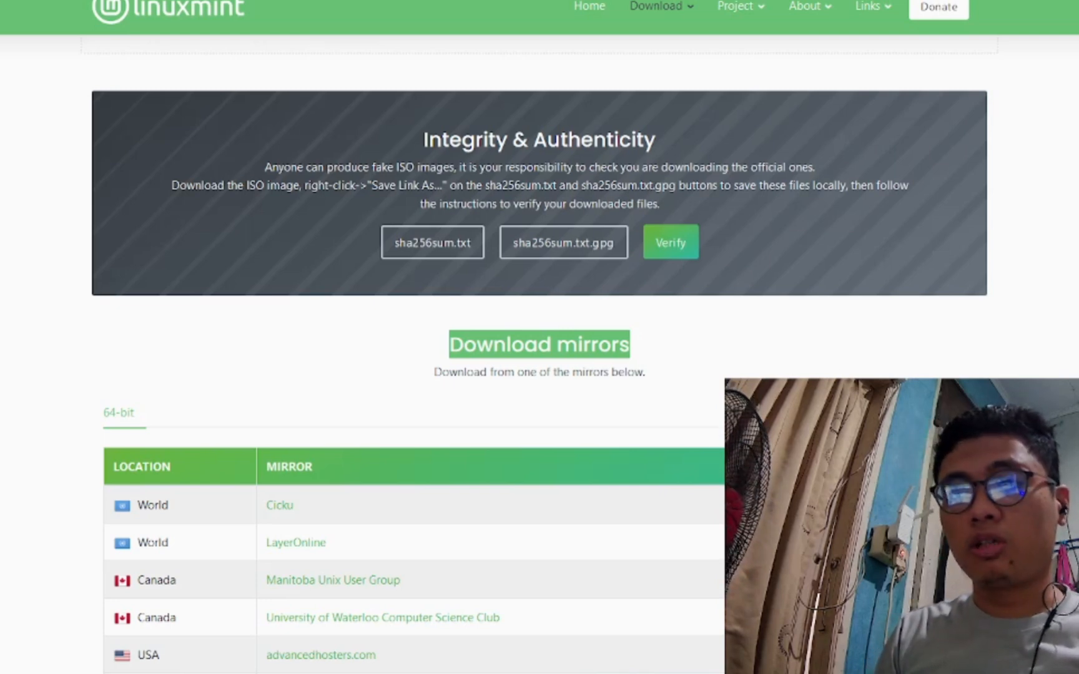
scroll(607, 425, down, 8)
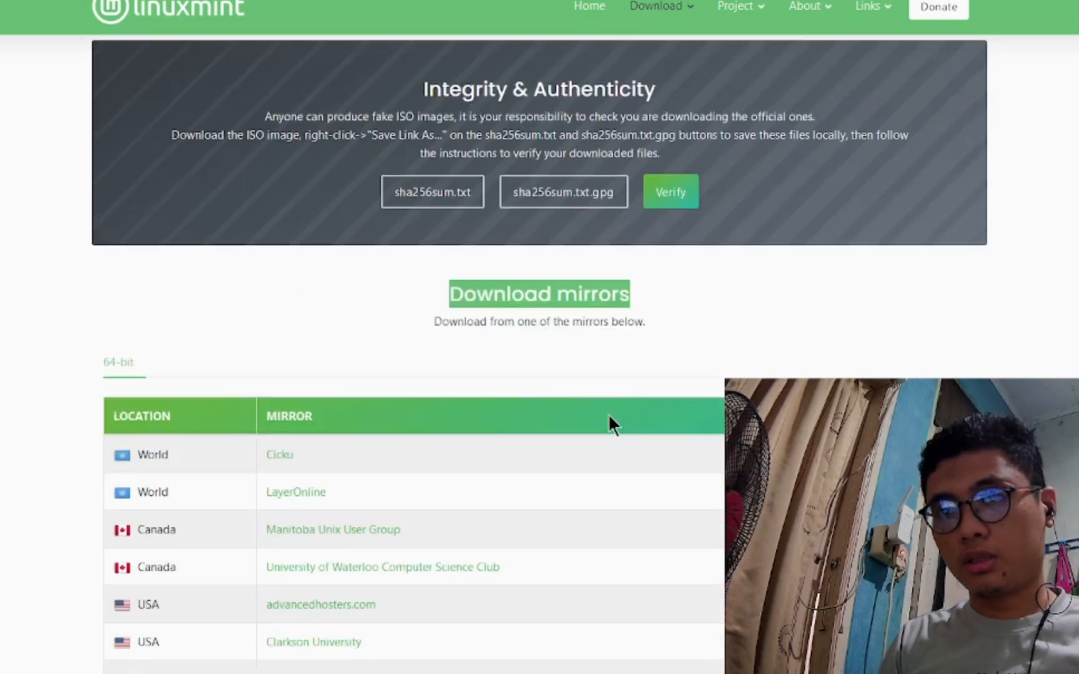
- Download the Xfce ISO from the Indonesian mirror and show Firefox's downloads list
key(ctrl+f)
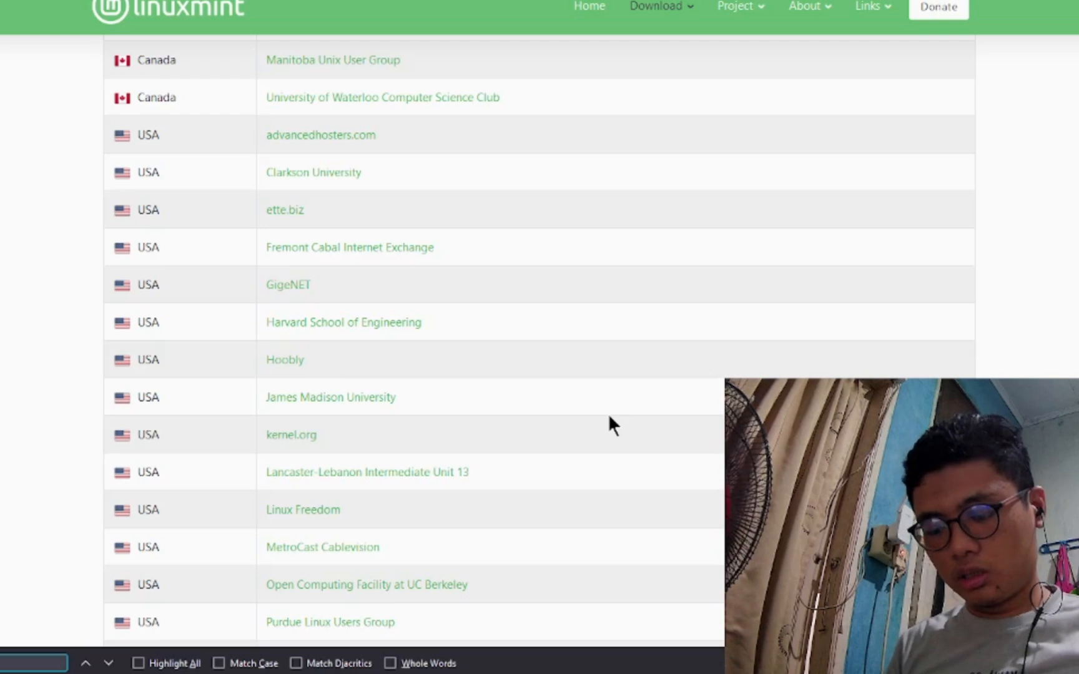
text(indo)
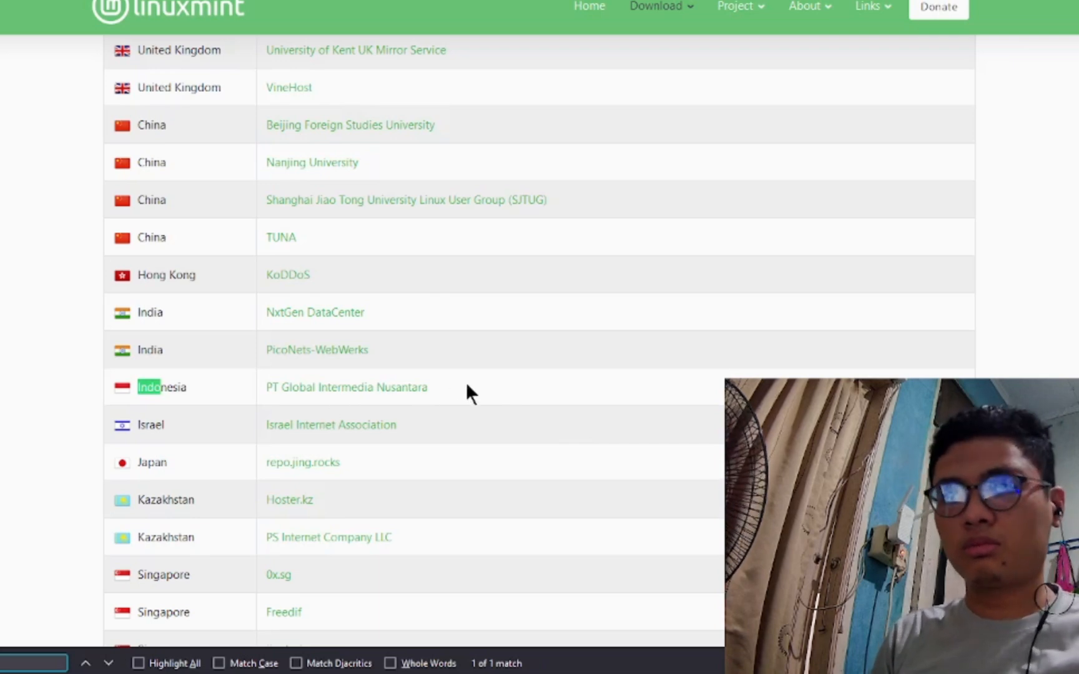
click(383, 393)
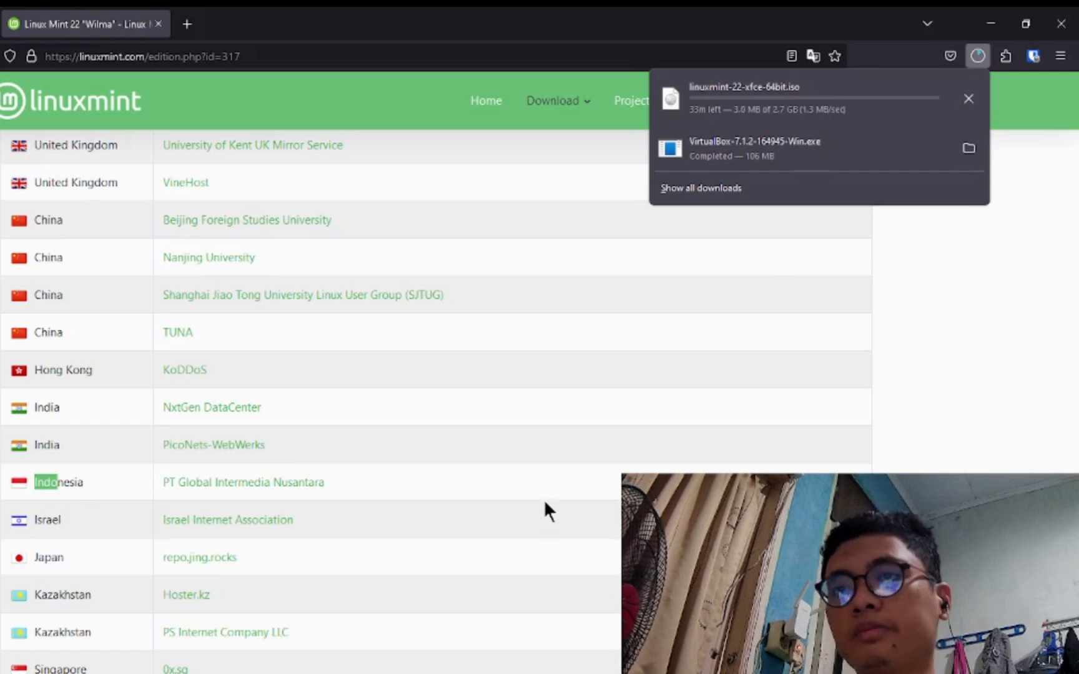
scroll(547, 511, up, 6)
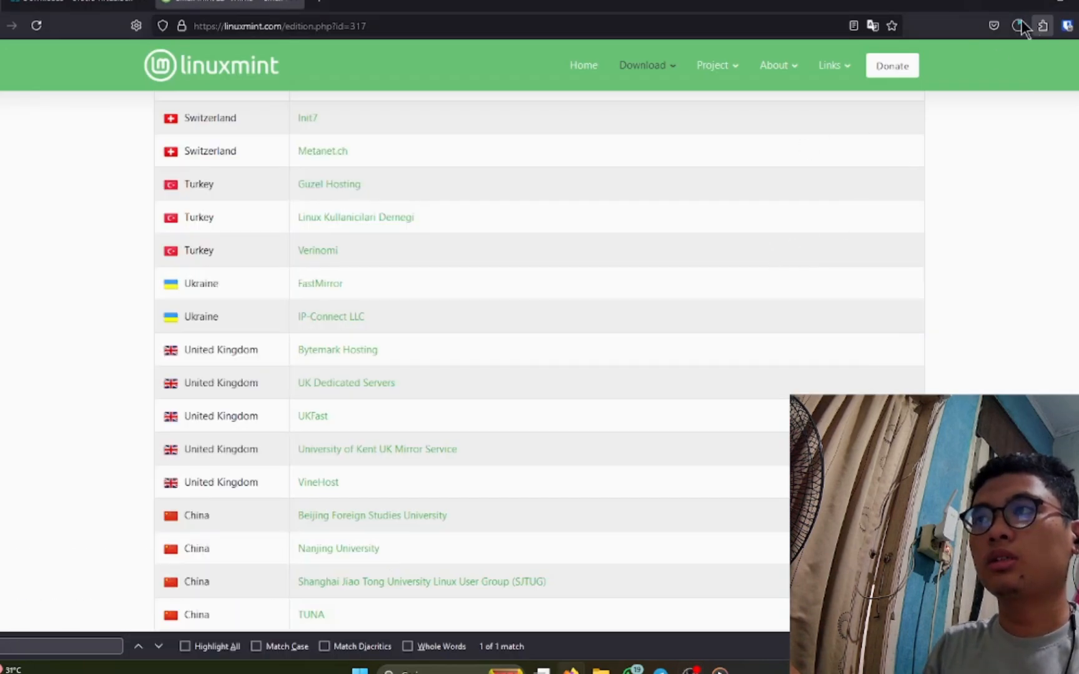
click(1018, 26)
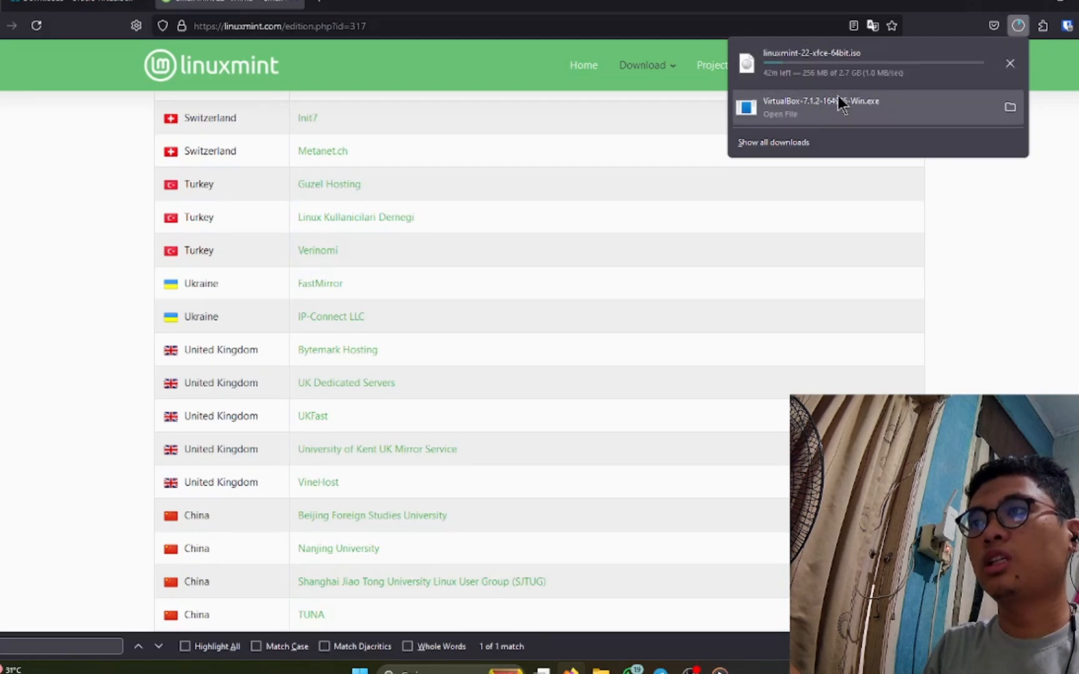
- Launch the VirtualBox installer and accept the license agreement
click(852, 101)
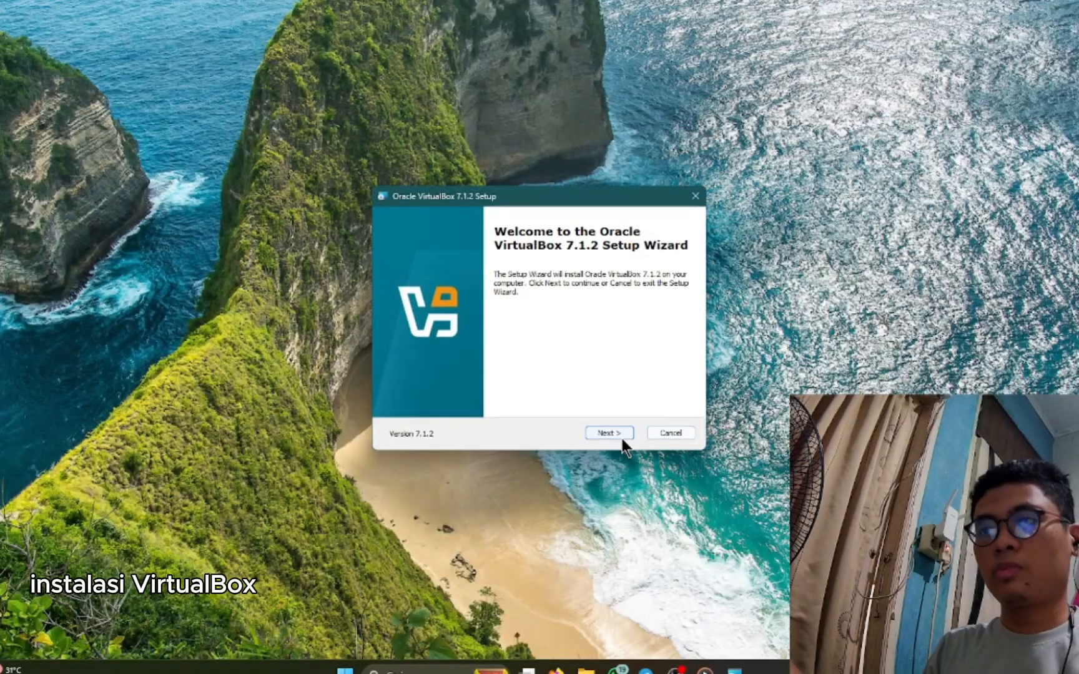
click(618, 435)
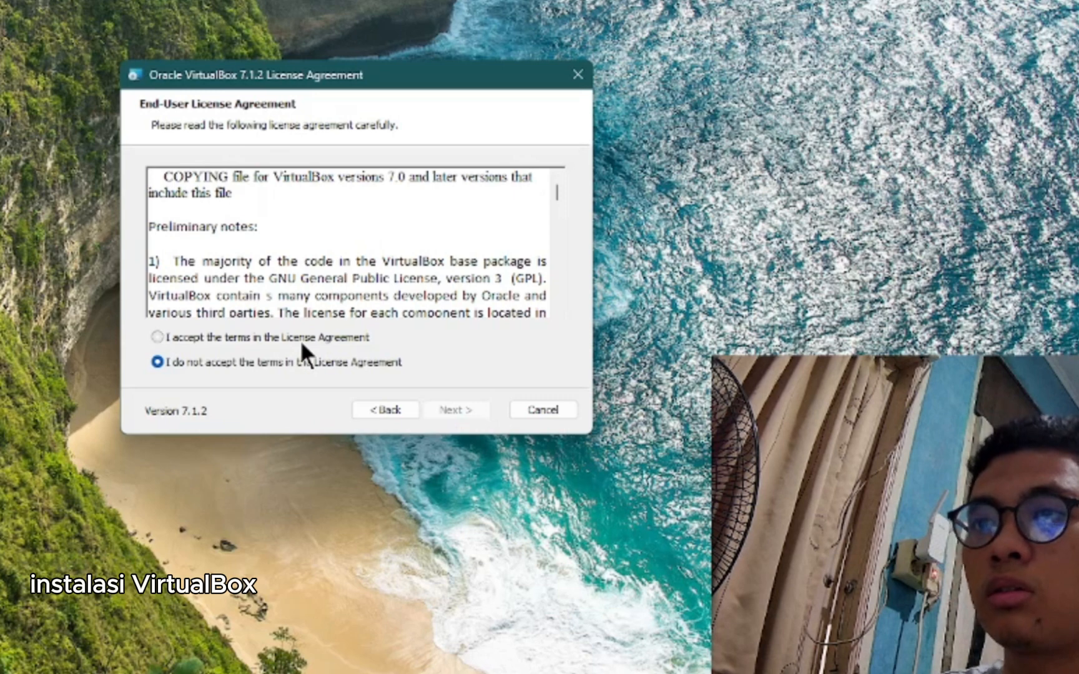
click(301, 341)
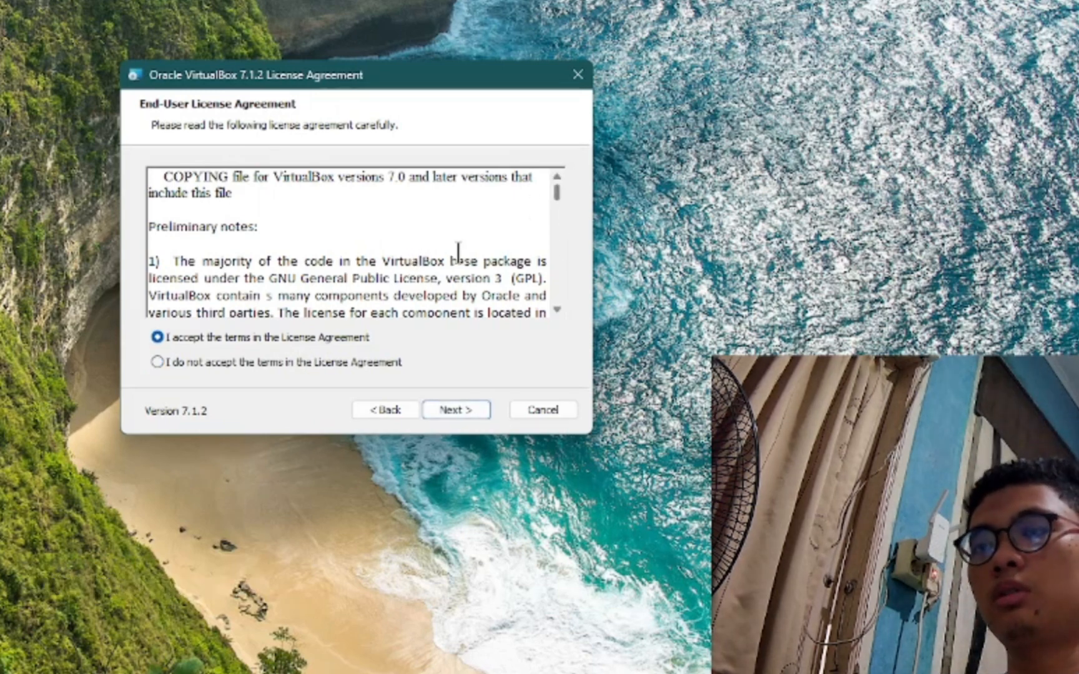
scroll(439, 284, down, 5)
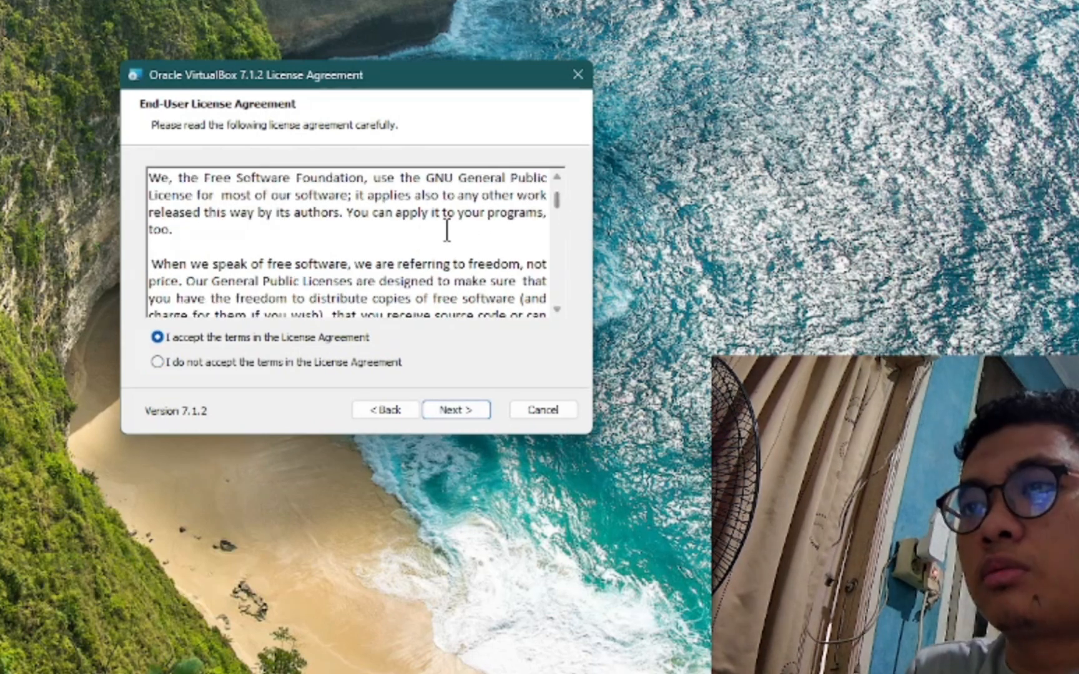
scroll(447, 230, down, 2)
drag(557, 204, 557, 261)
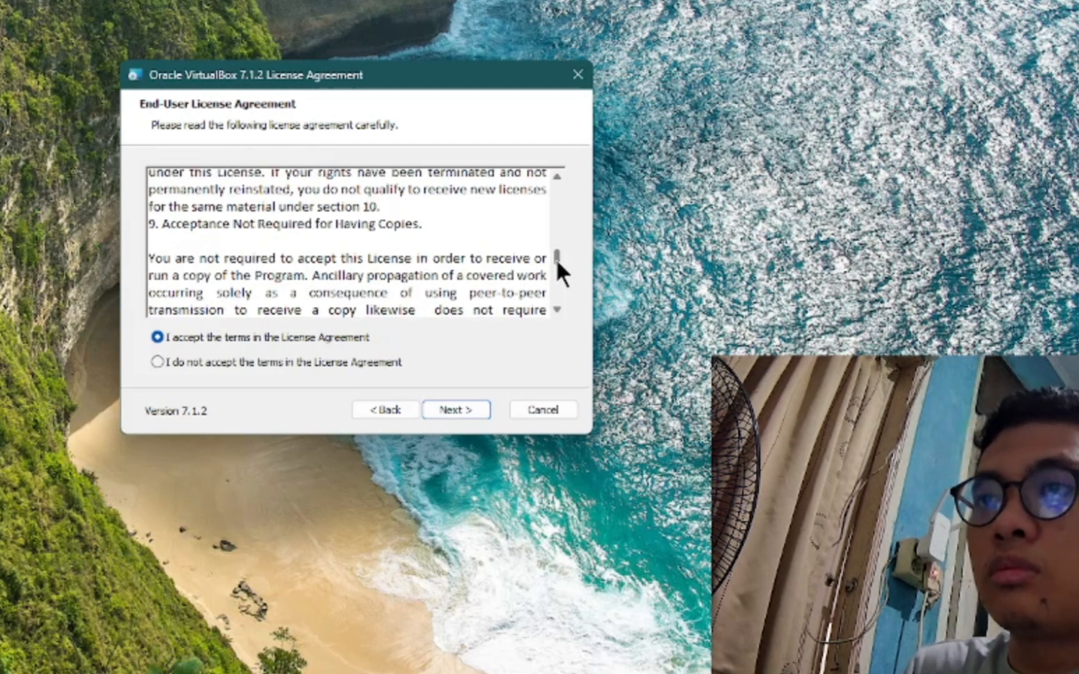
drag(556, 259, 570, 304)
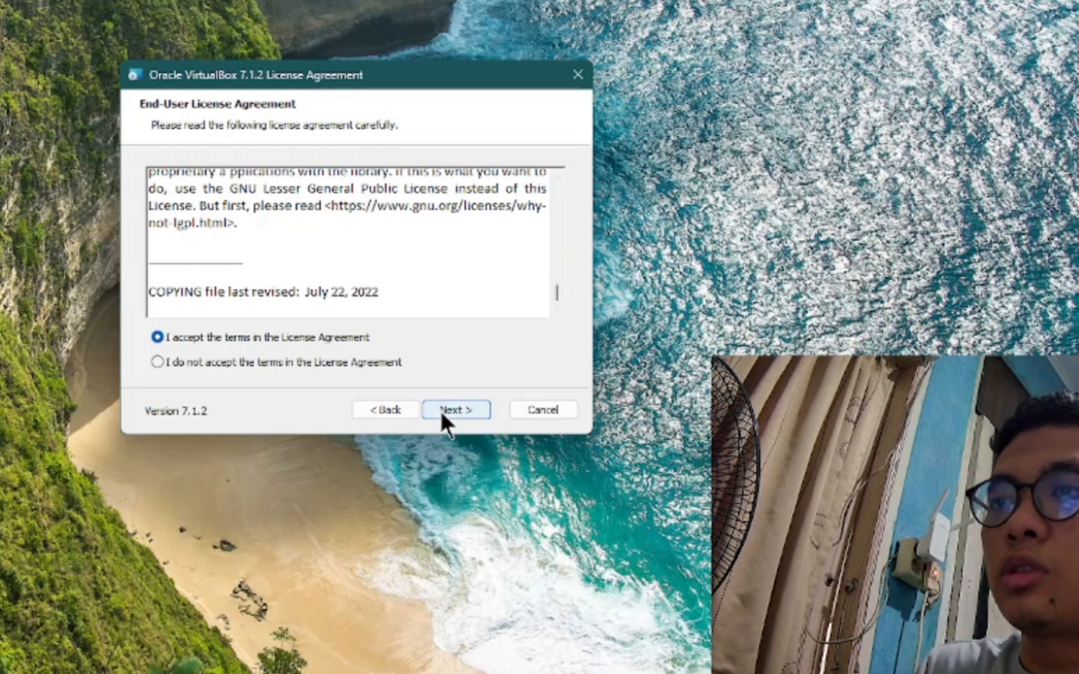
click(476, 409)
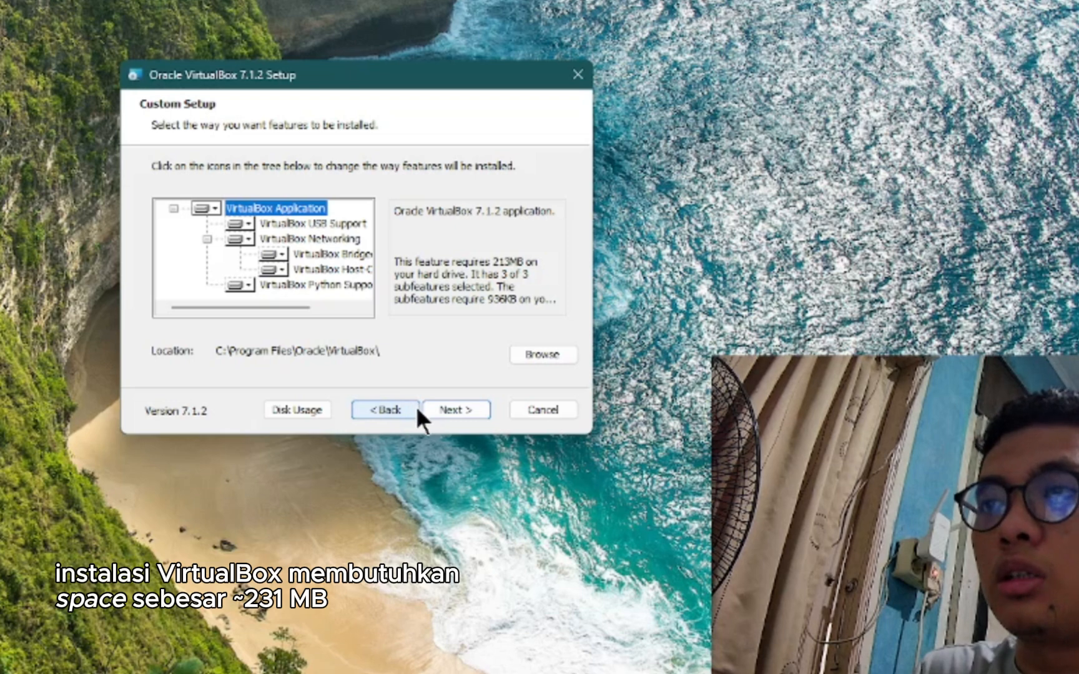
- Keep the default features and accept the network-reset and missing-Python warnings
click(453, 406)
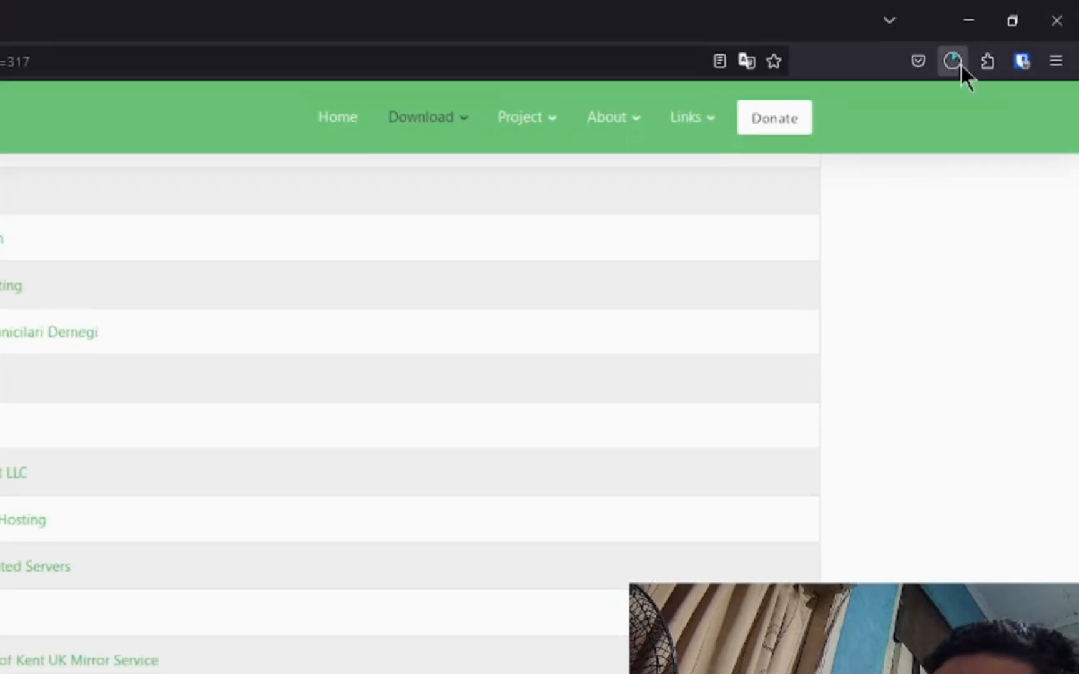
click(958, 64)
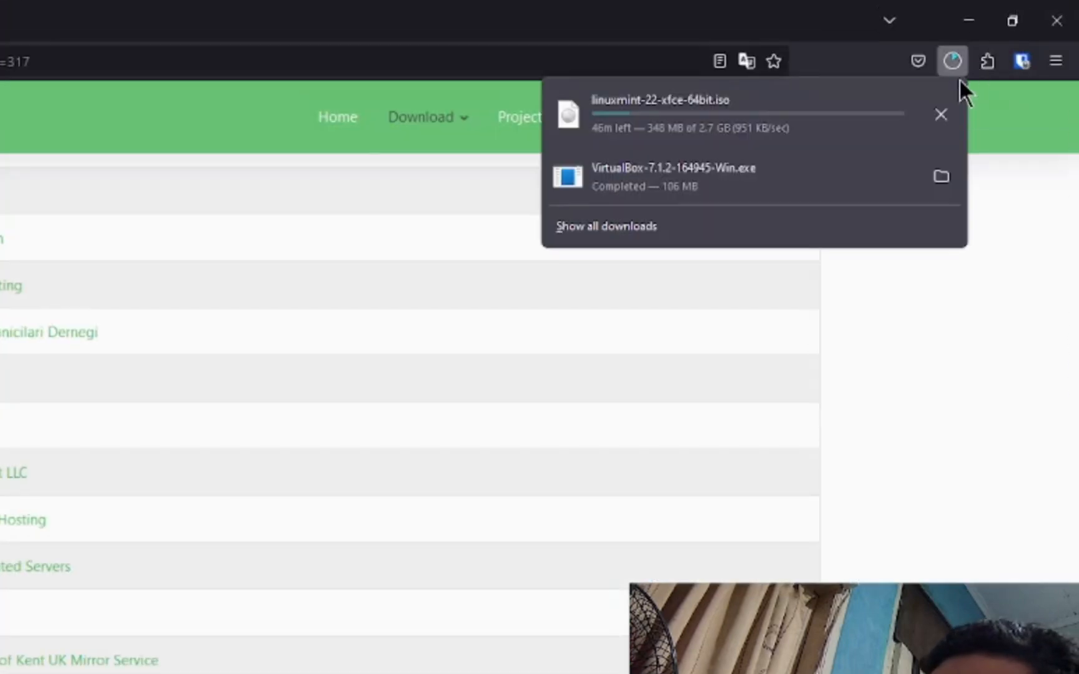
click(1008, 15)
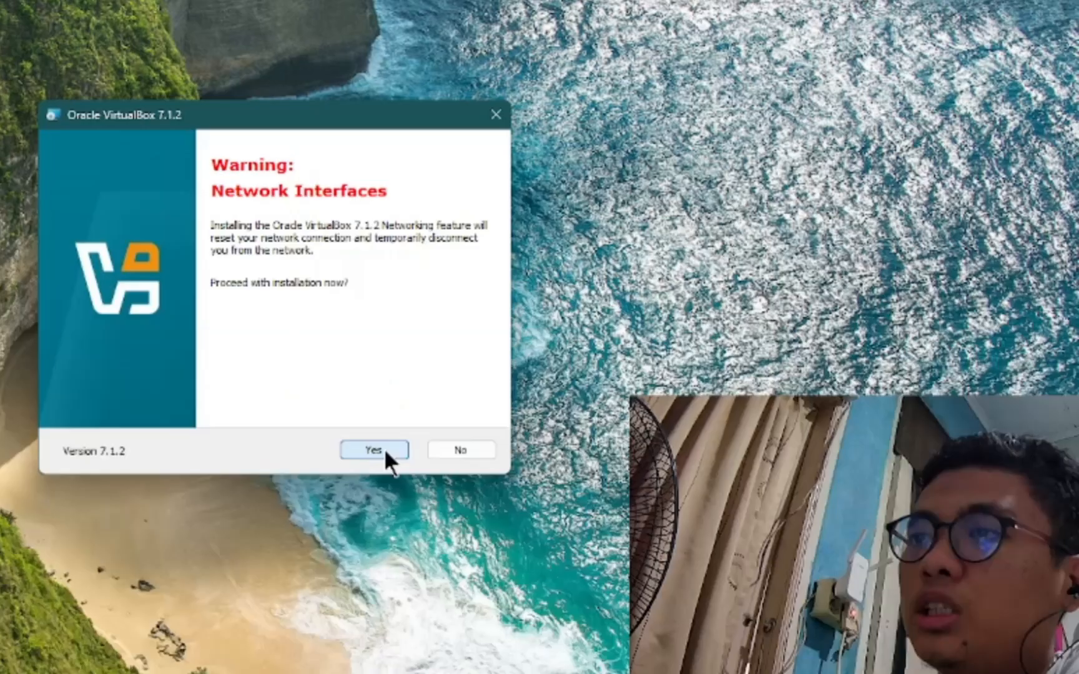
click(385, 448)
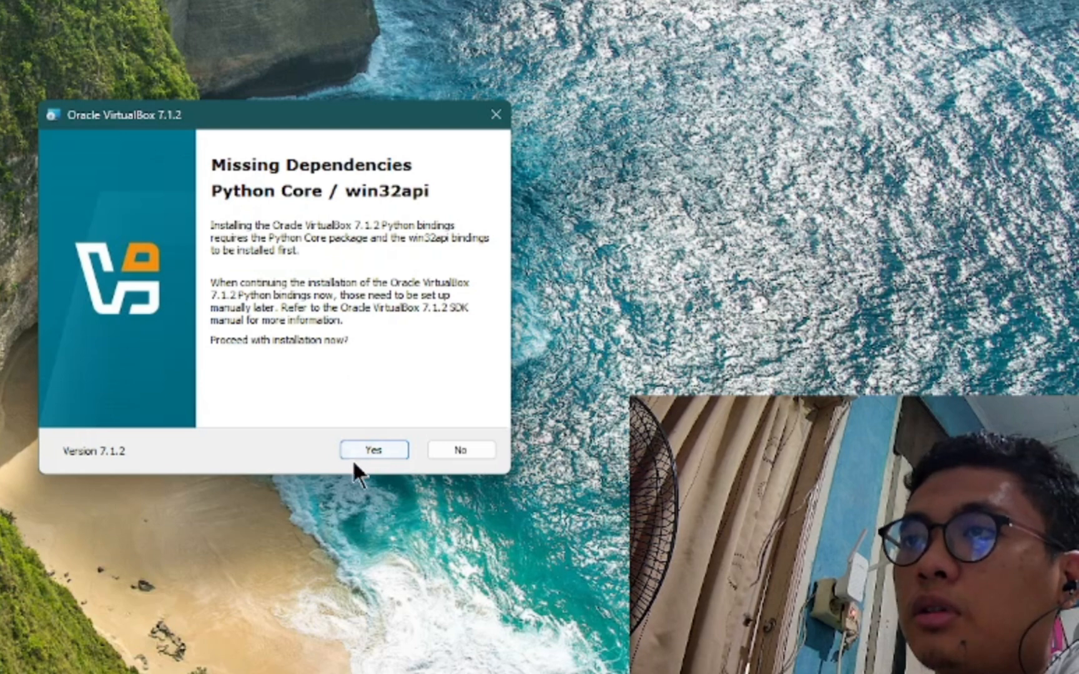
mouse_move(247, 121)
mouse_down()
mouse_move(233, 153)
mouse_move(260, 128)
mouse_up()
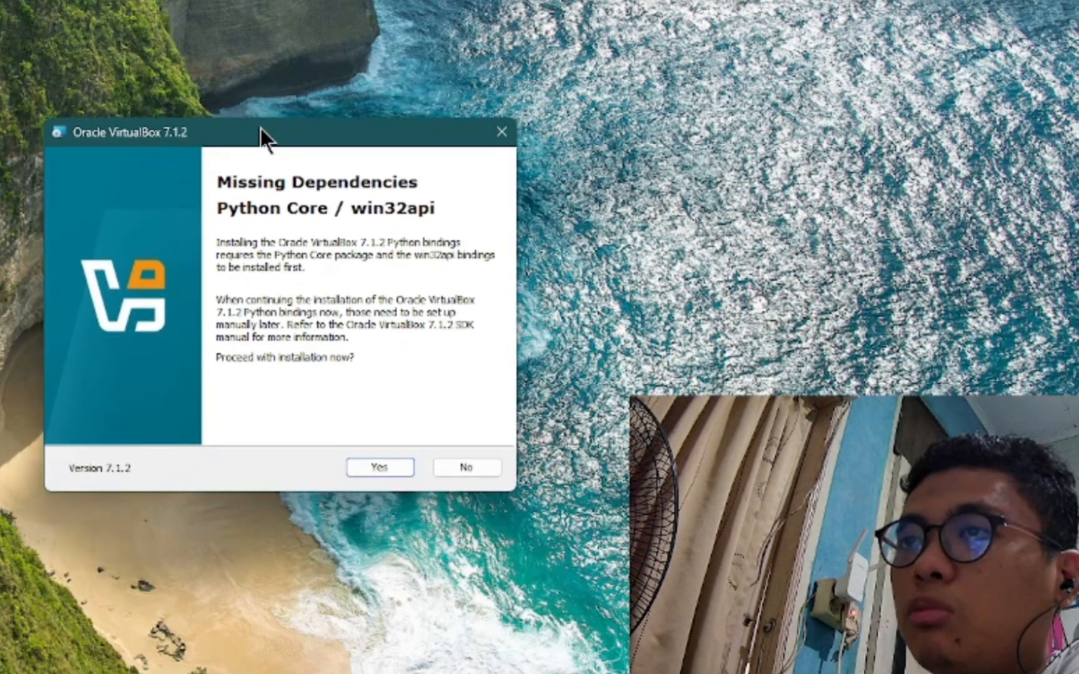
click(386, 465)
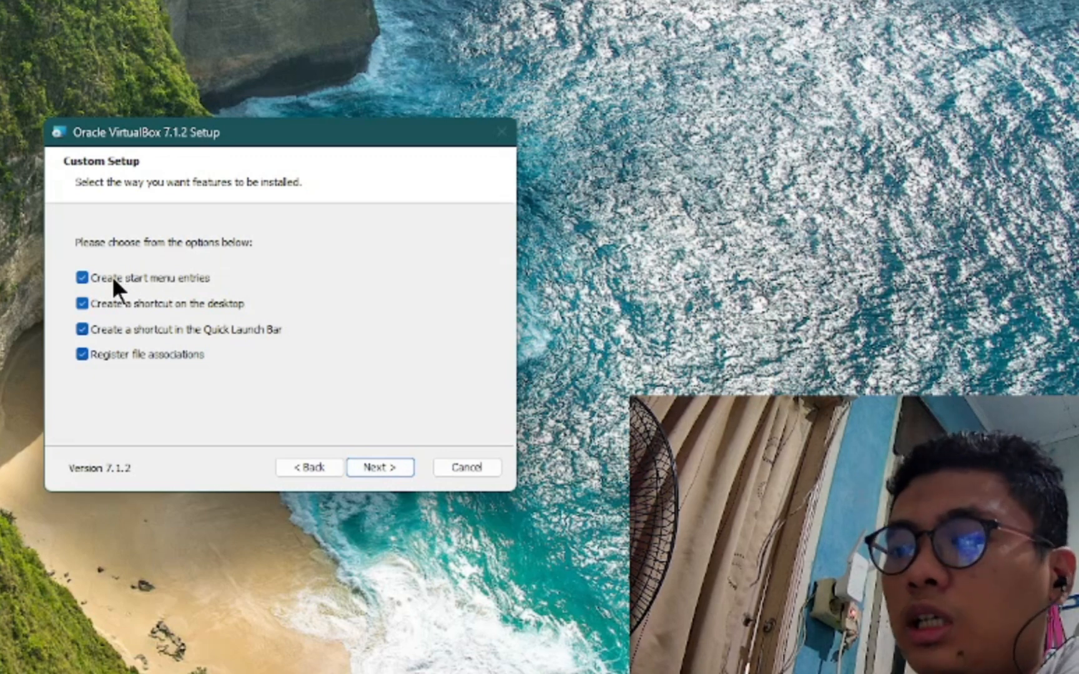
- Uncheck start menu entries, desktop and Quick Launch shortcuts, then install VirtualBox
click(180, 273)
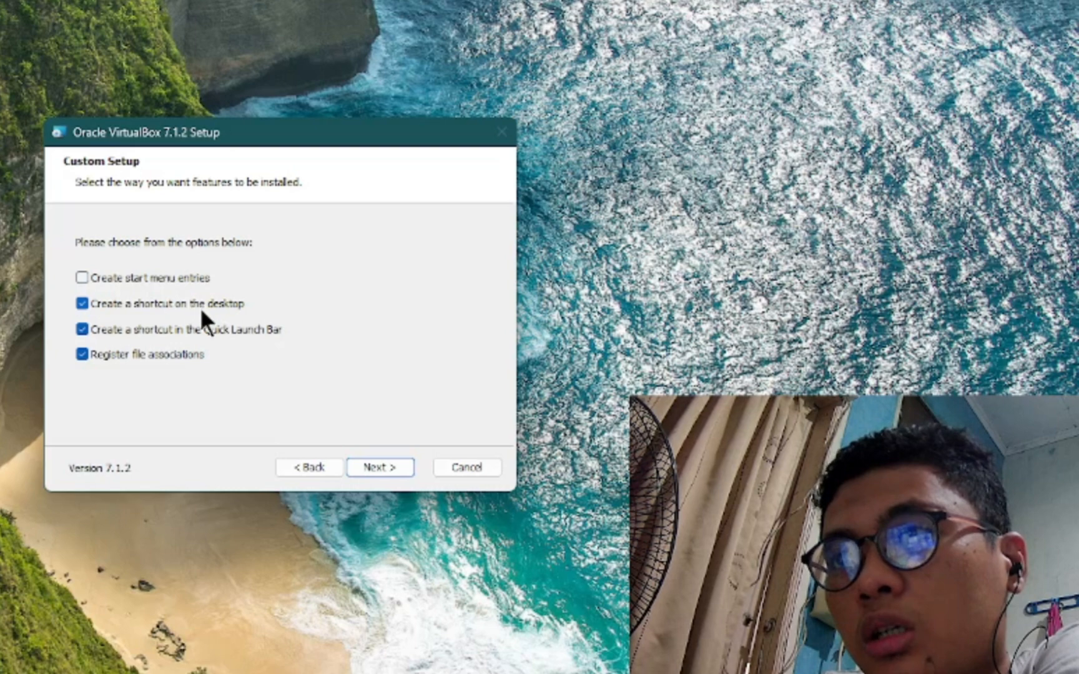
click(202, 296)
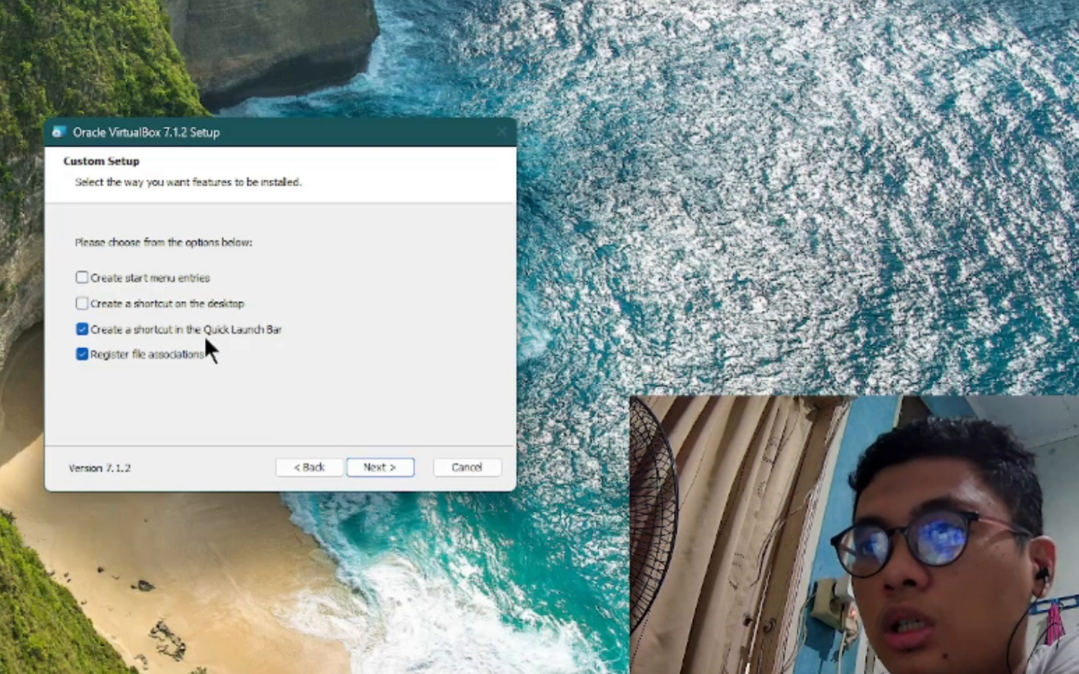
click(161, 332)
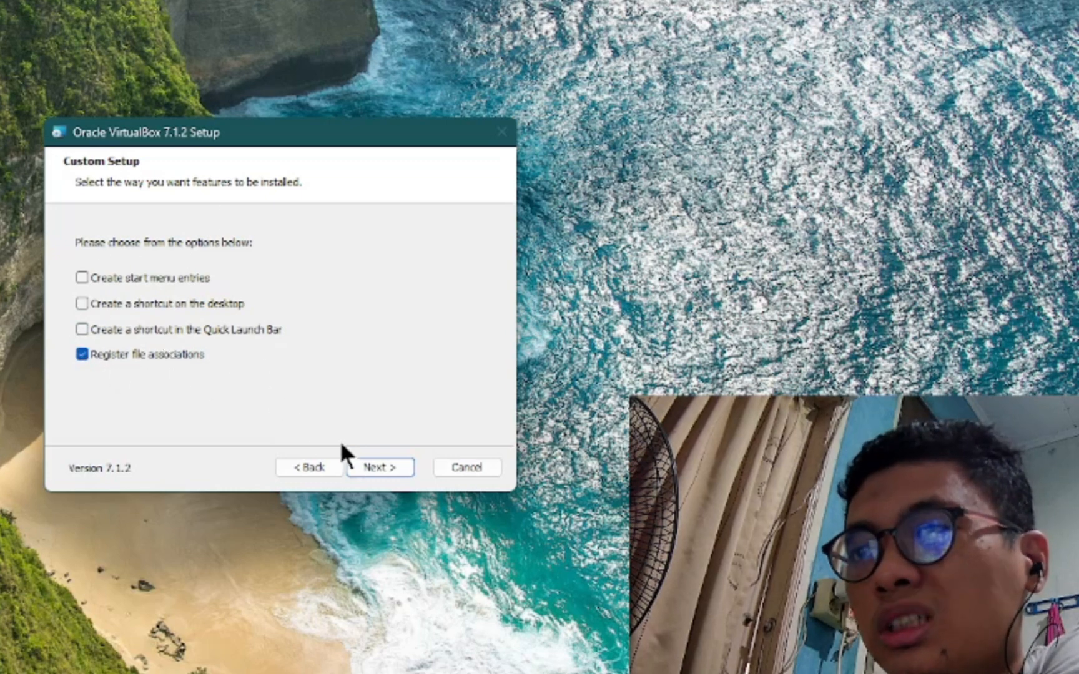
click(388, 467)
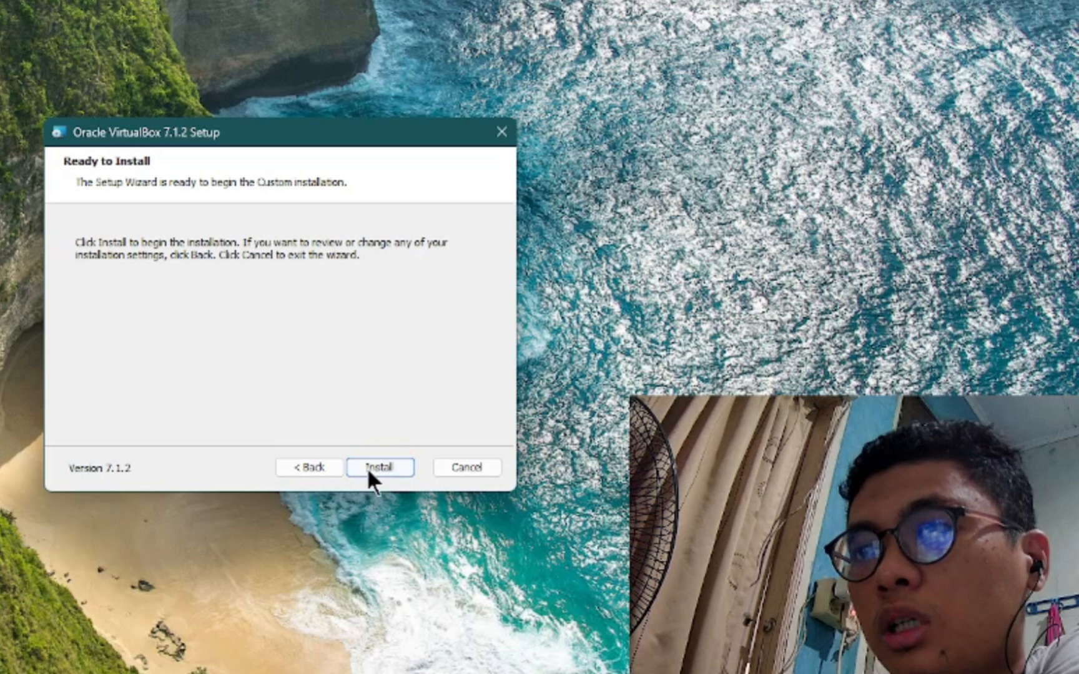
click(367, 471)
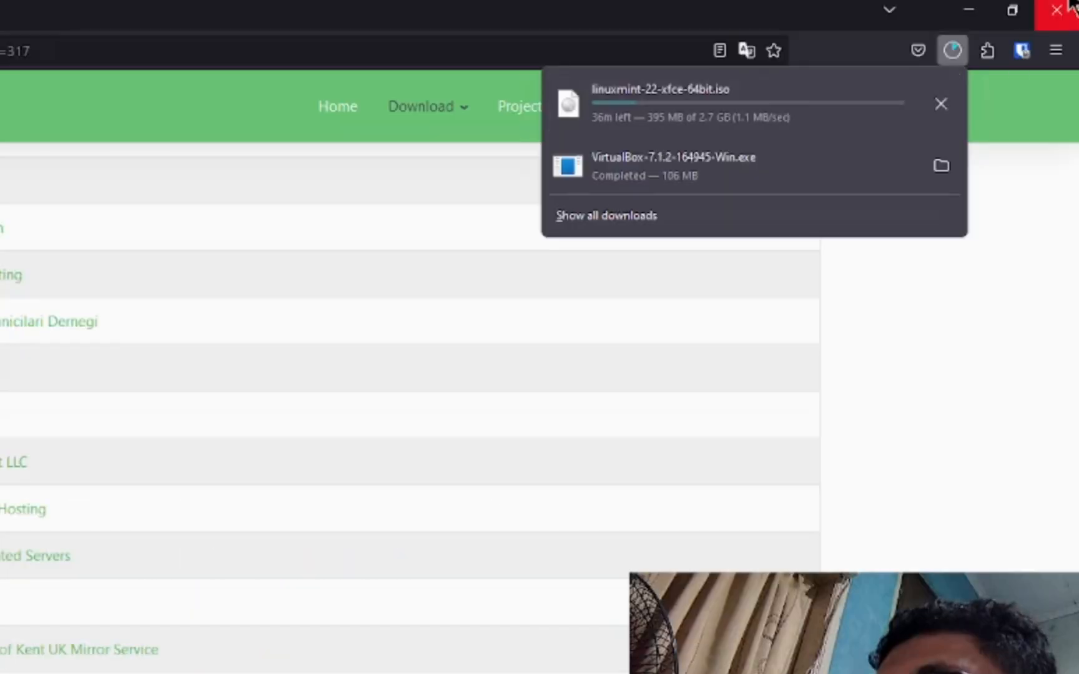
- Minimize Firefox and move the VirtualBox Manager welcome window to the screen's middle
click(971, 10)
click(971, 10)
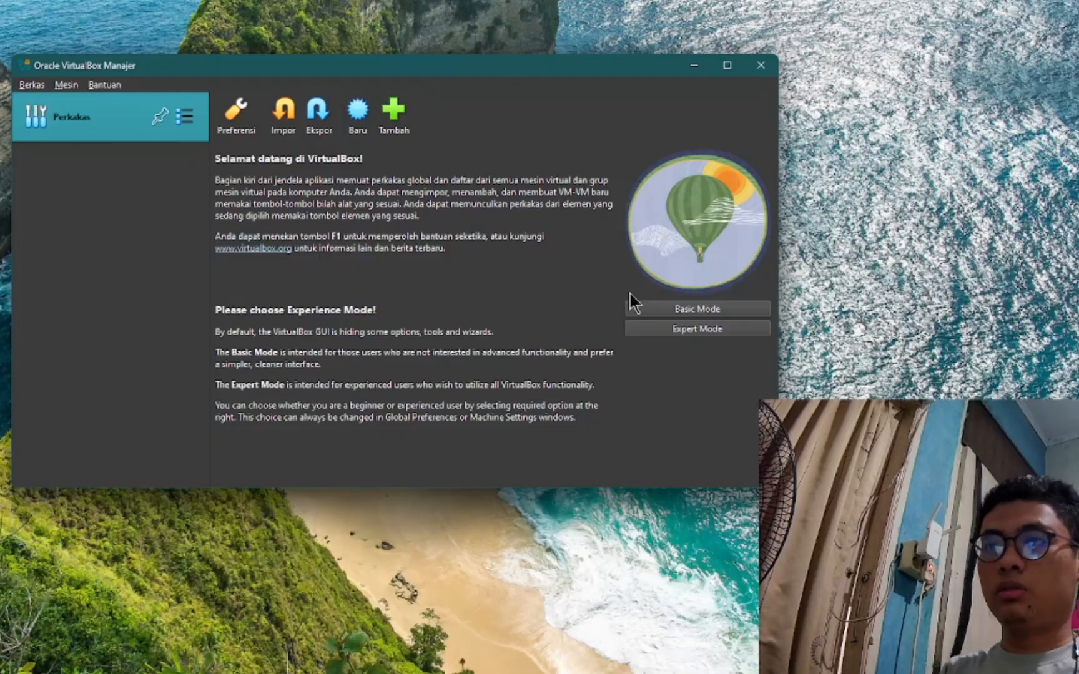
drag(472, 69, 591, 148)
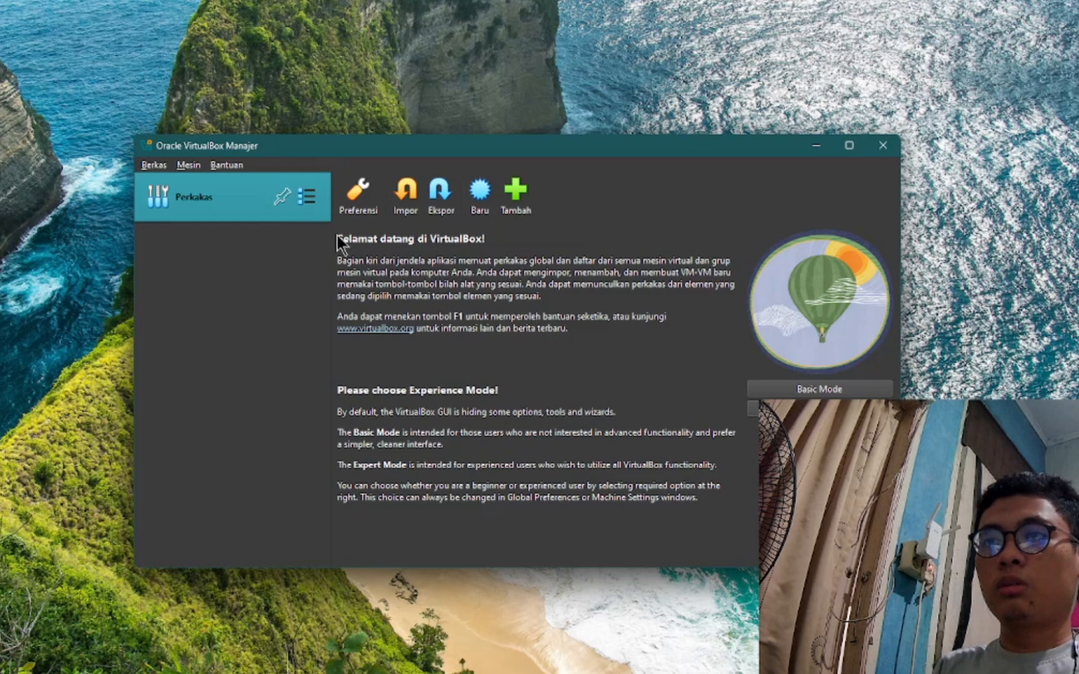
drag(337, 240, 613, 342)
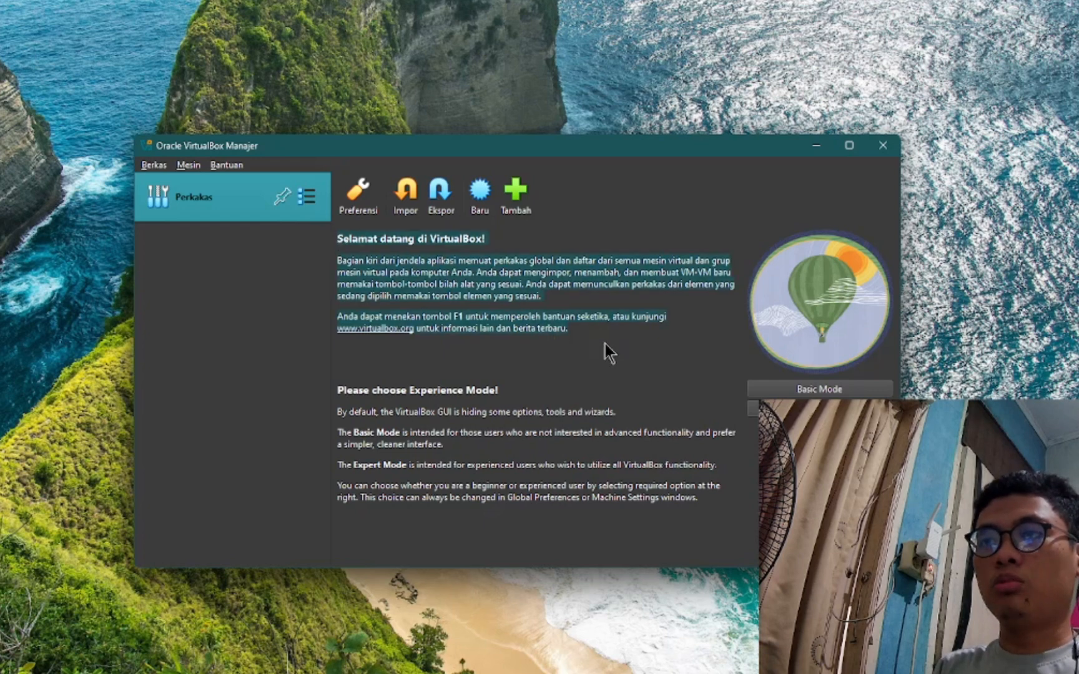
click(506, 315)
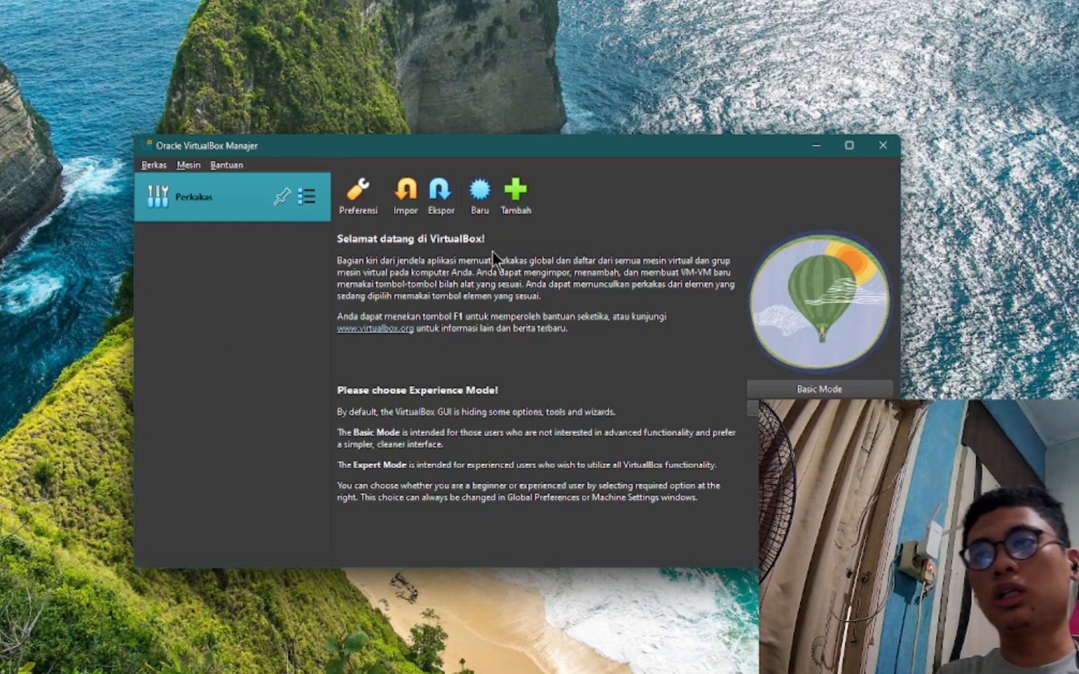
- Start a new virtual machine named Minty and pick its machine folder location
click(480, 198)
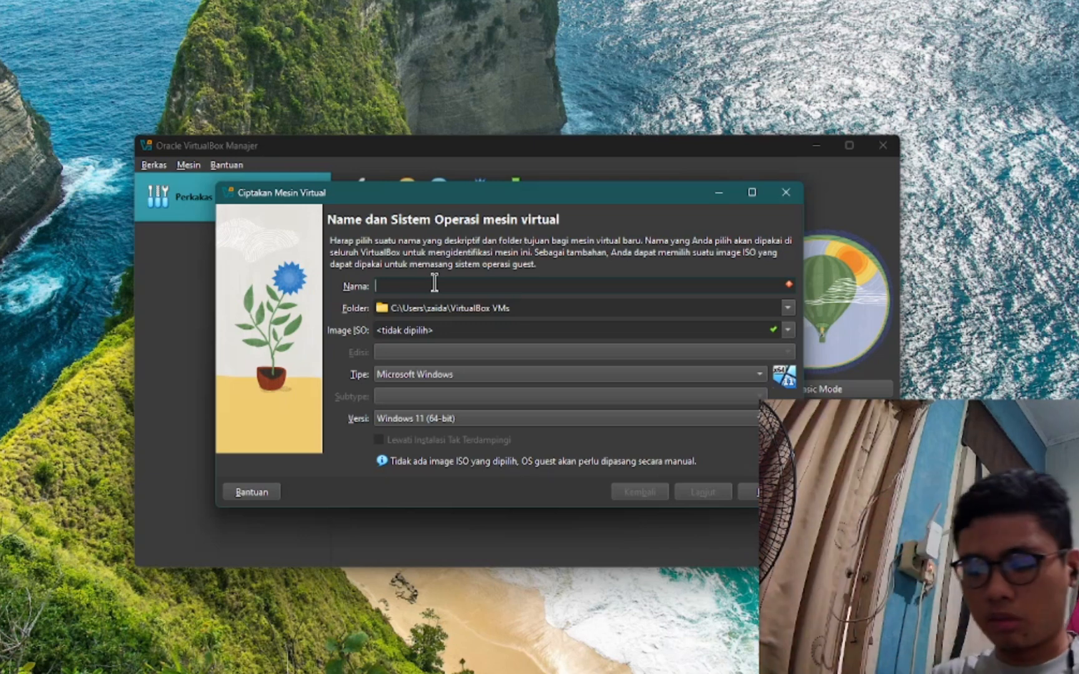
text(inty)
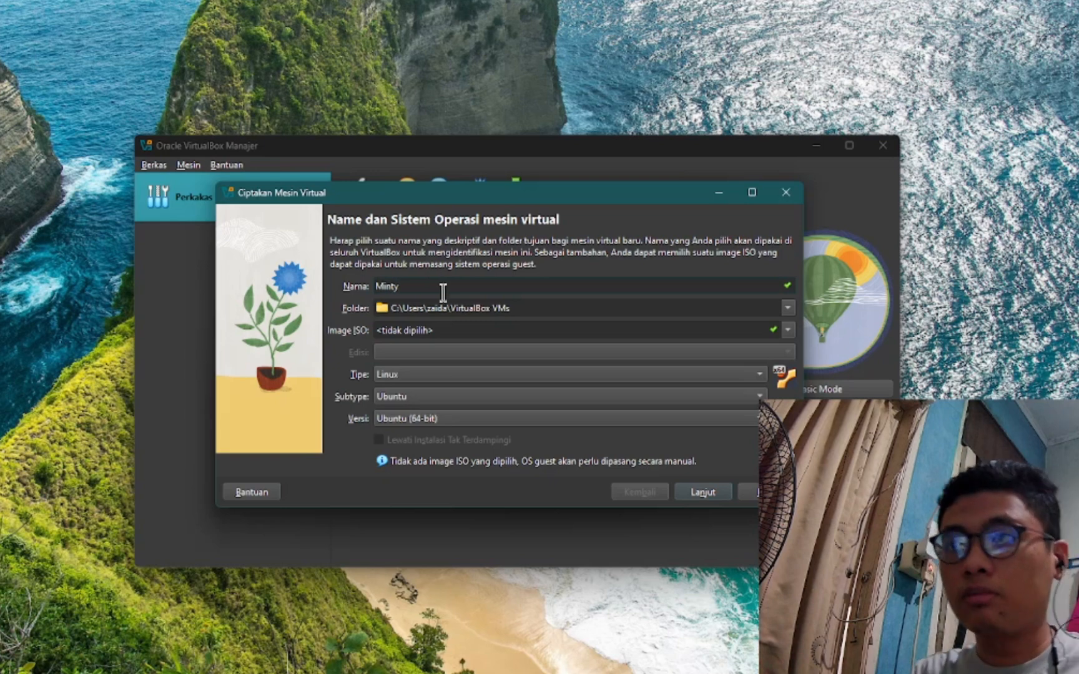
click(790, 306)
click(590, 356)
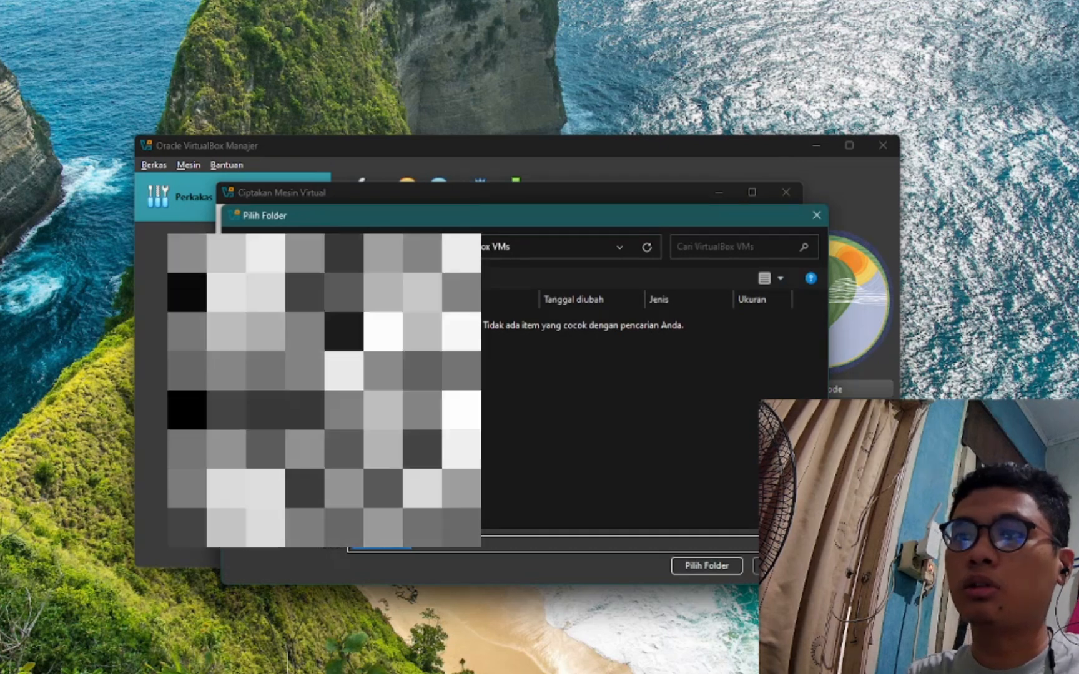
right_click(615, 401)
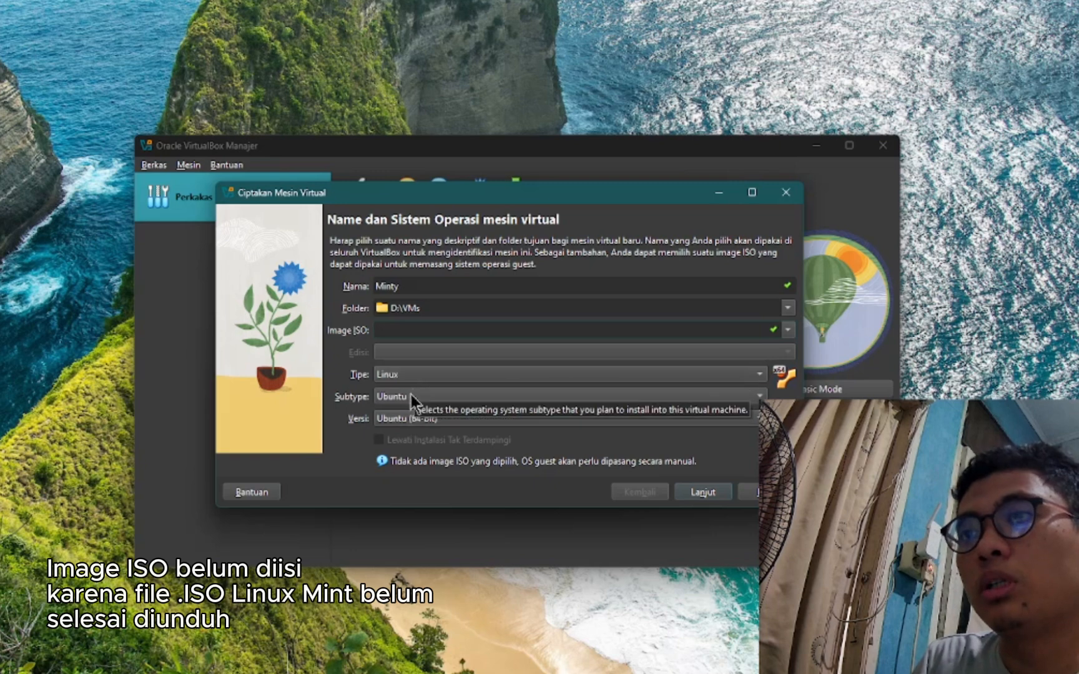
- Keep Ubuntu as subtype and Ubuntu (64-bit) as version, then continue to hardware
click(438, 400)
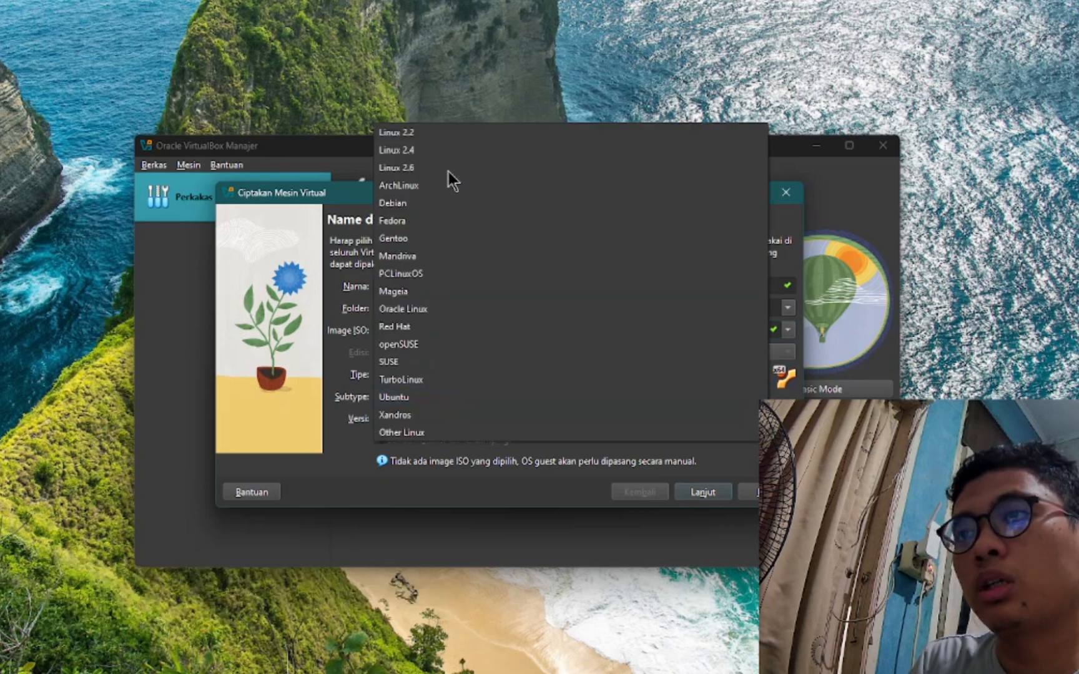
click(423, 403)
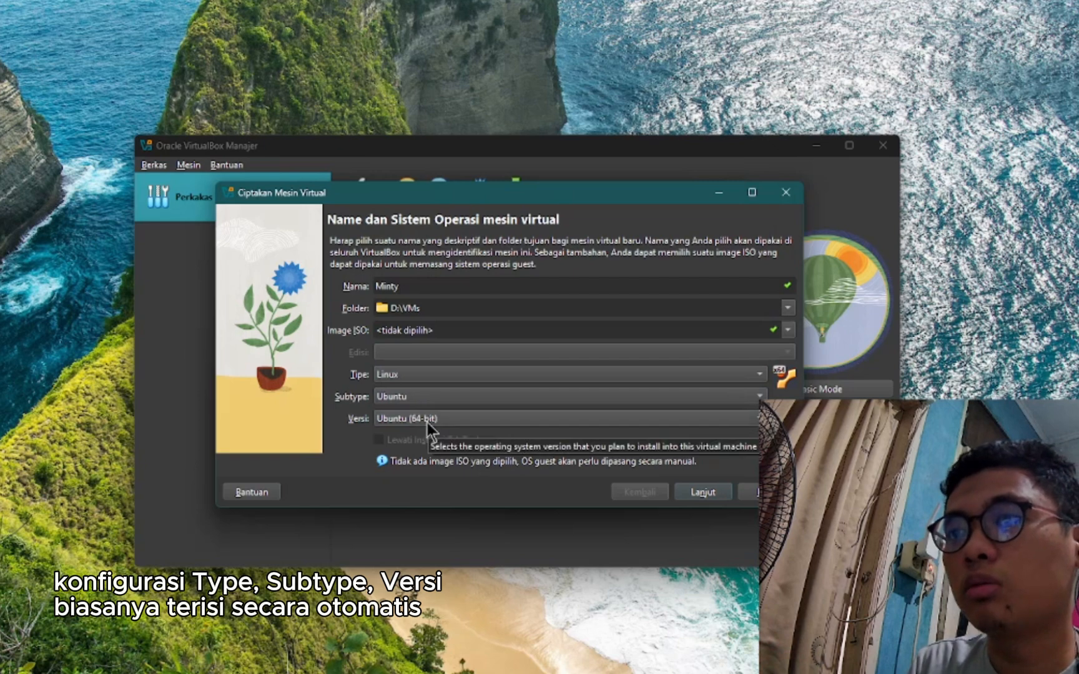
click(427, 422)
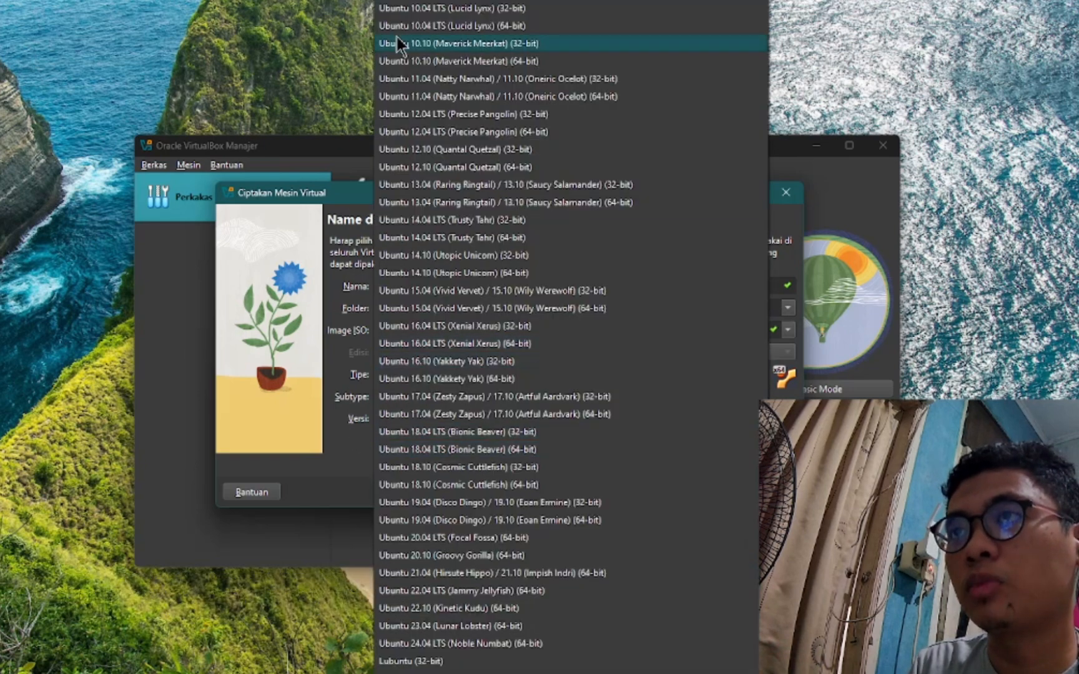
key(Escape)
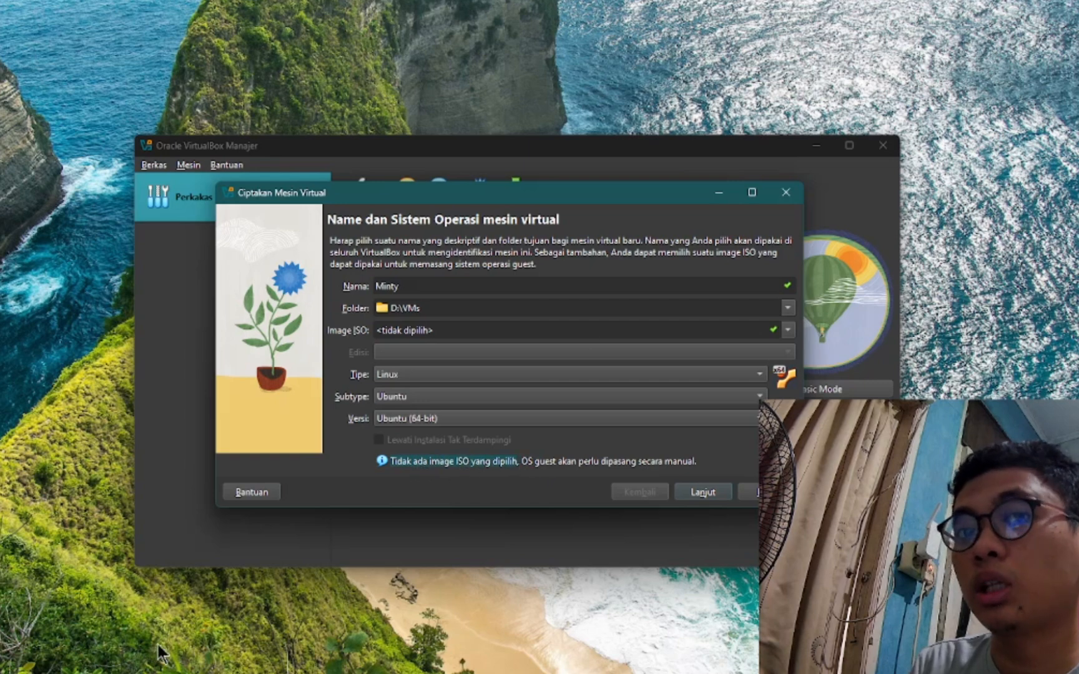
click(691, 499)
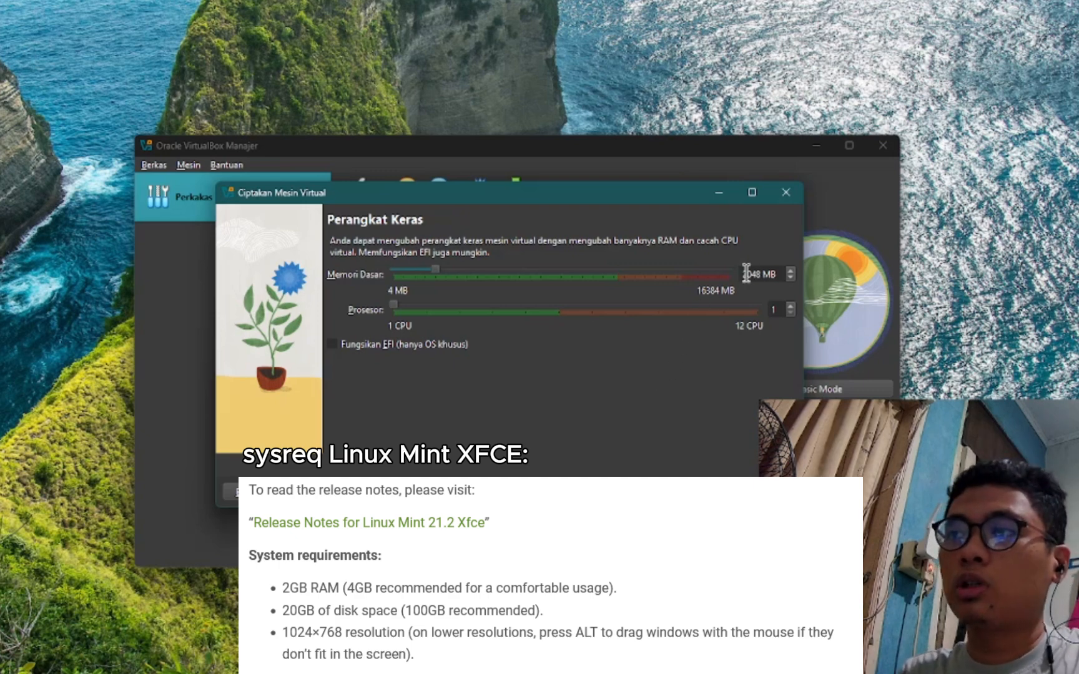
- Set base memory to 3000 MB and 2 processors, then continue to the disk step
key(BackSpace)
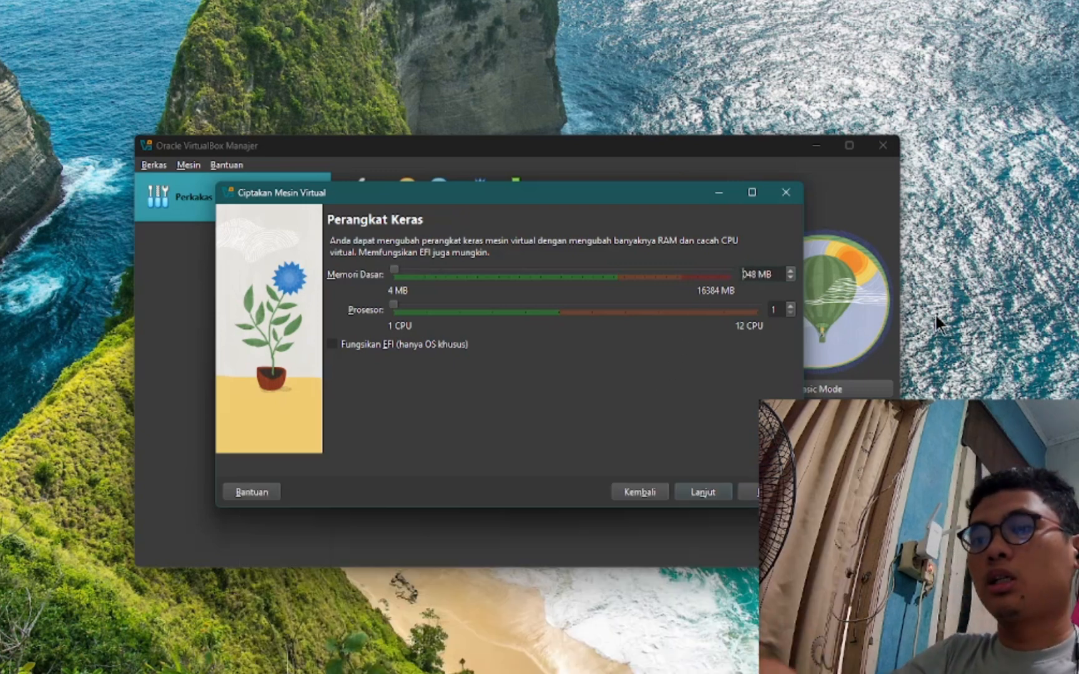
text(3)
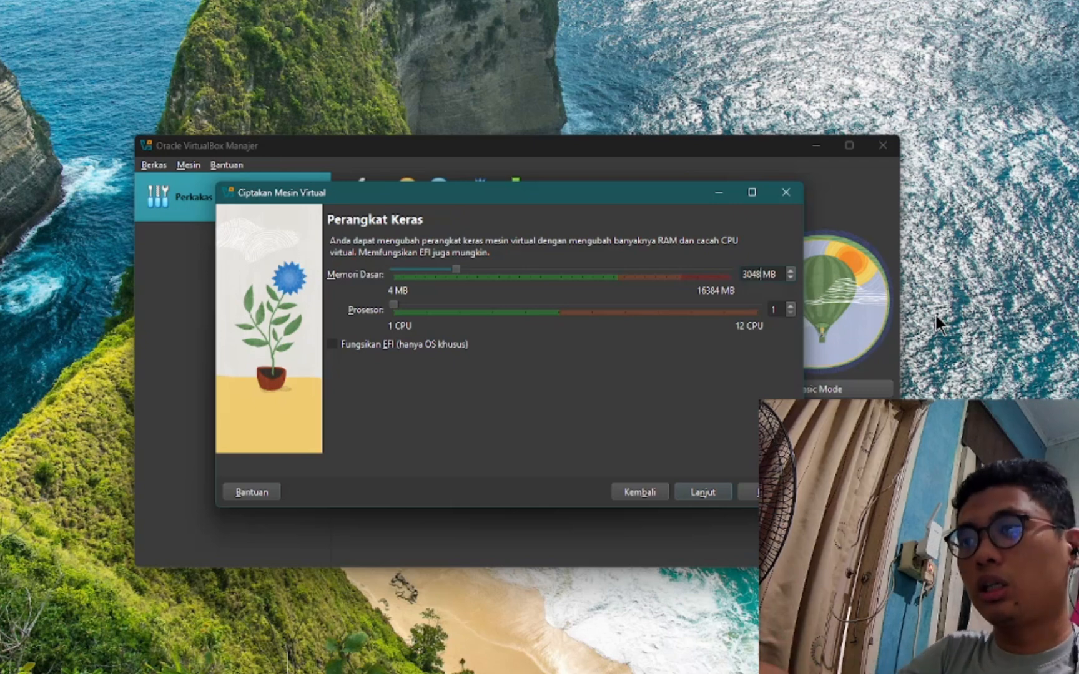
key(Delete)
key(Delete)
key(Delete)
text(000)
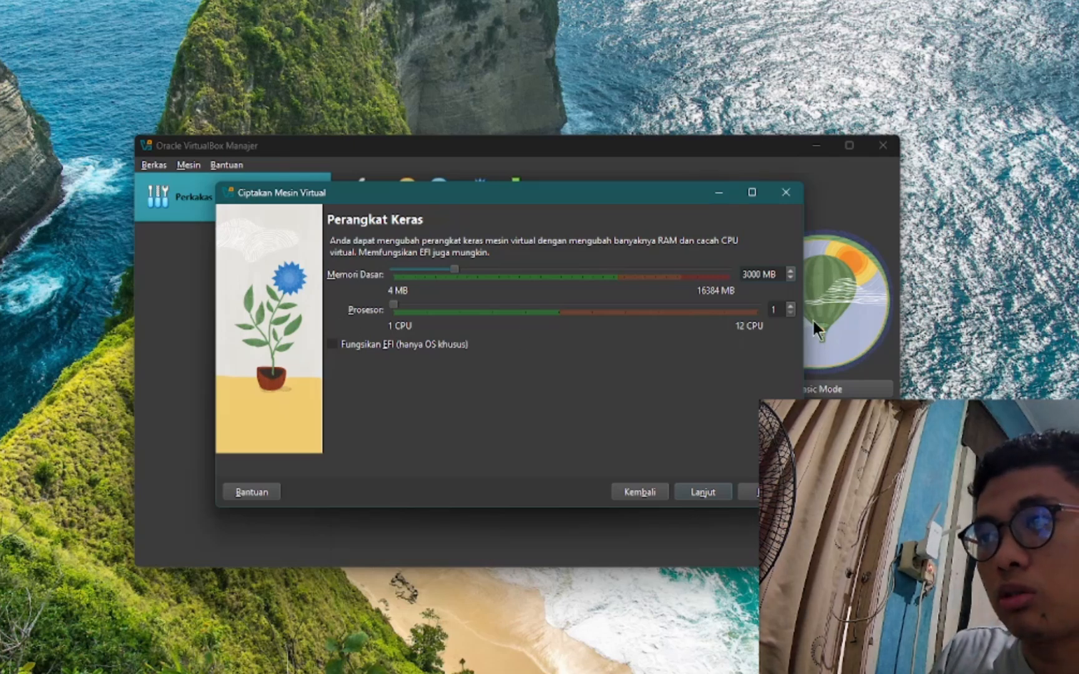
click(791, 306)
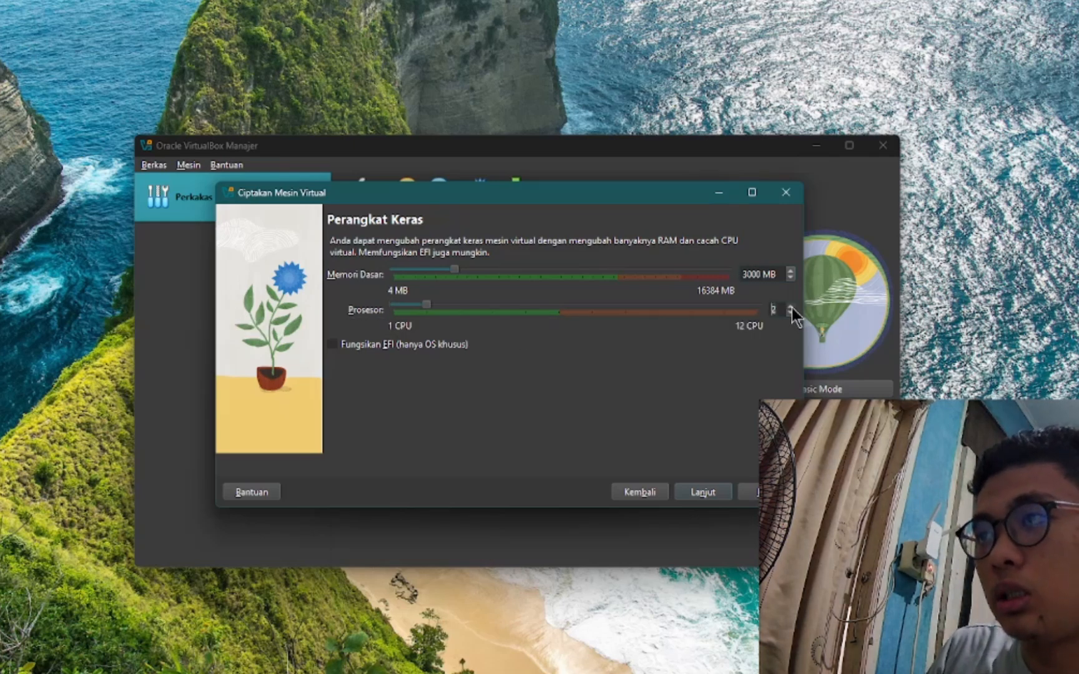
click(701, 492)
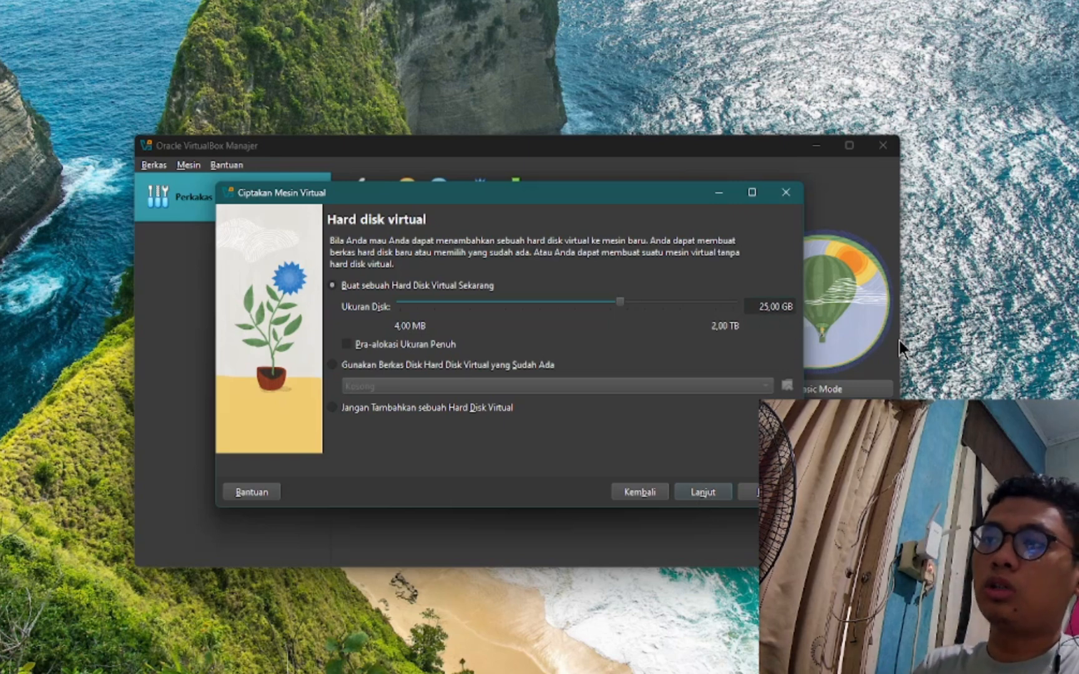
- Set the Ukuran Disk to 30,00 GB and continue to the Ringkasan summary
key(BackSpace)
key(BackSpace)
key(BackSpace)
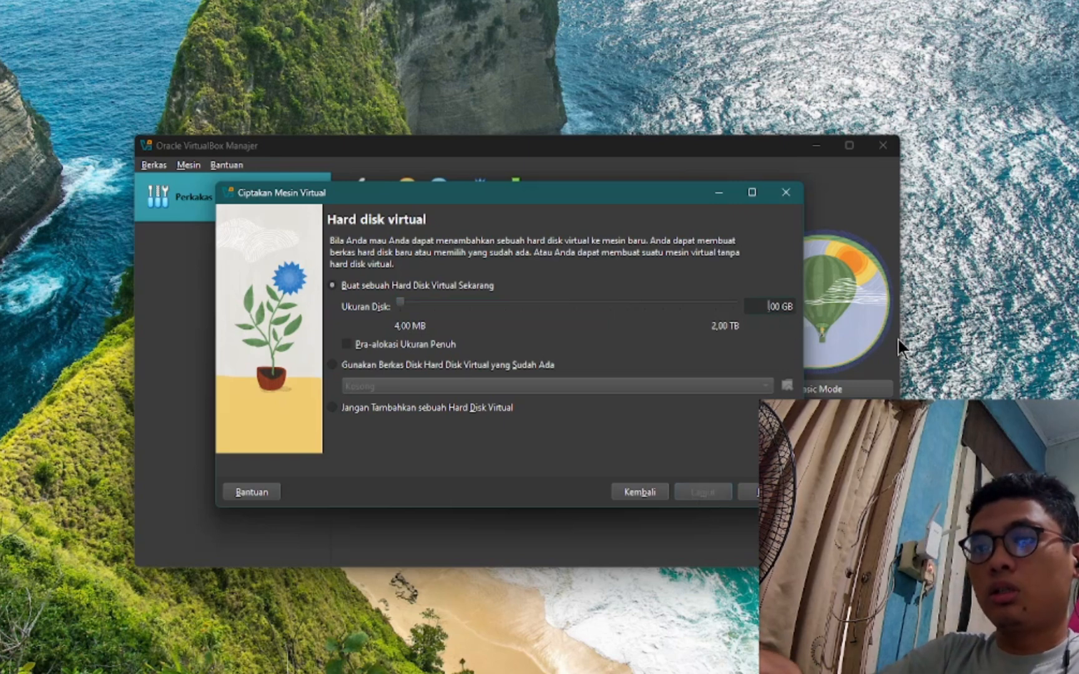
text(30,)
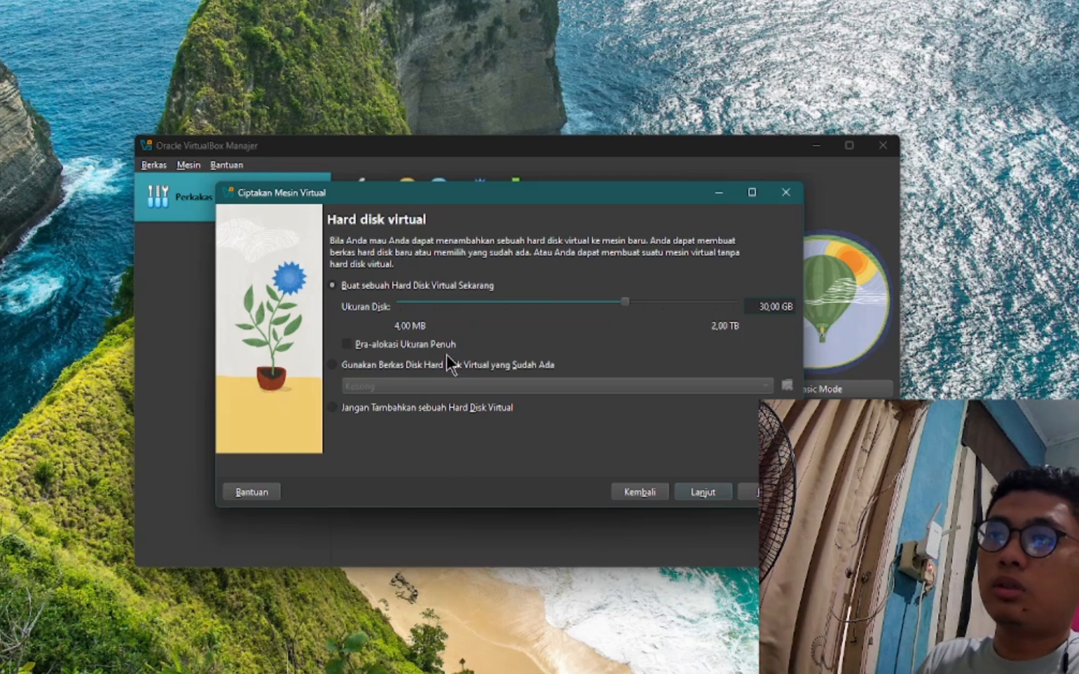
click(703, 493)
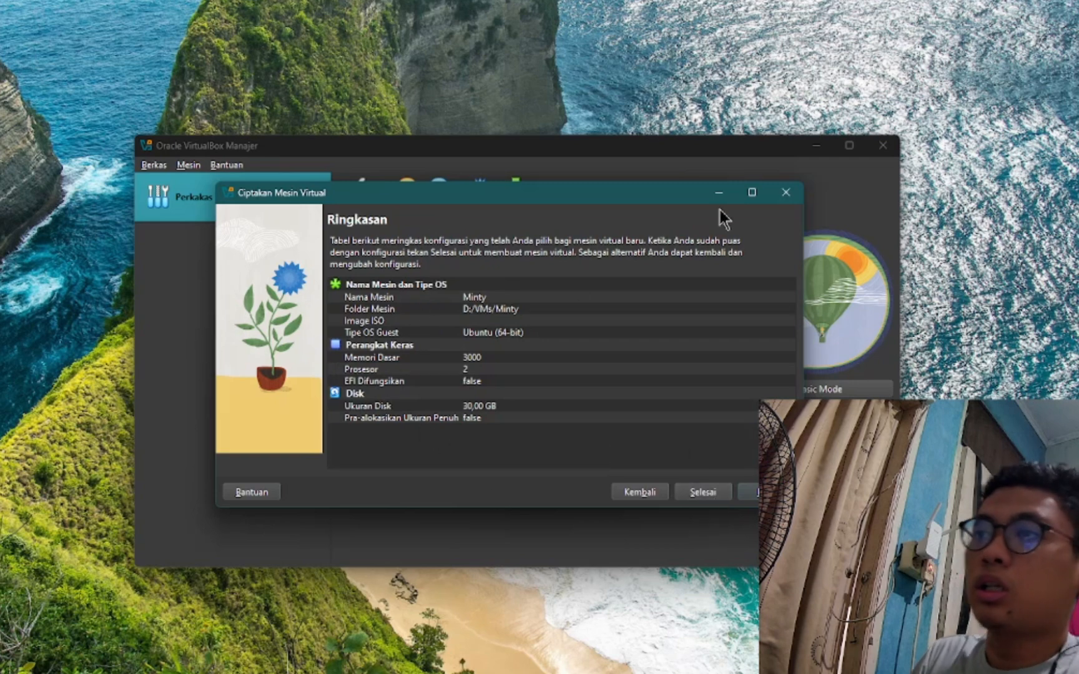
- Finish the Minty machine and confirm linuxmint-22-xfce-64bit.iso finished downloading in Firefox
click(706, 497)
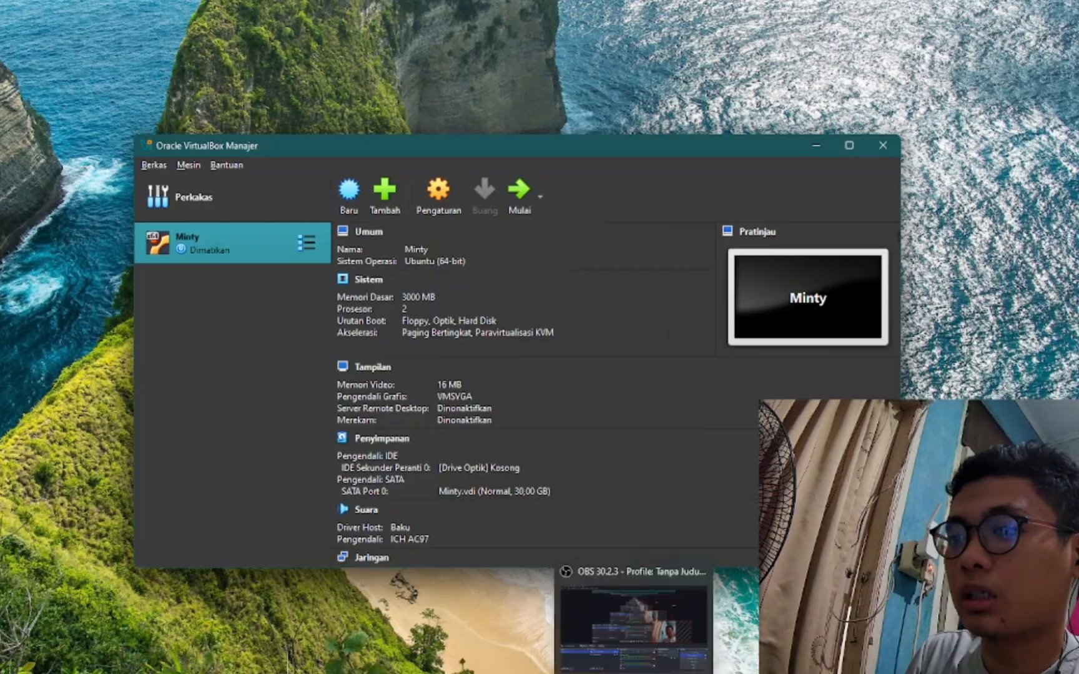
click(606, 673)
click(930, 67)
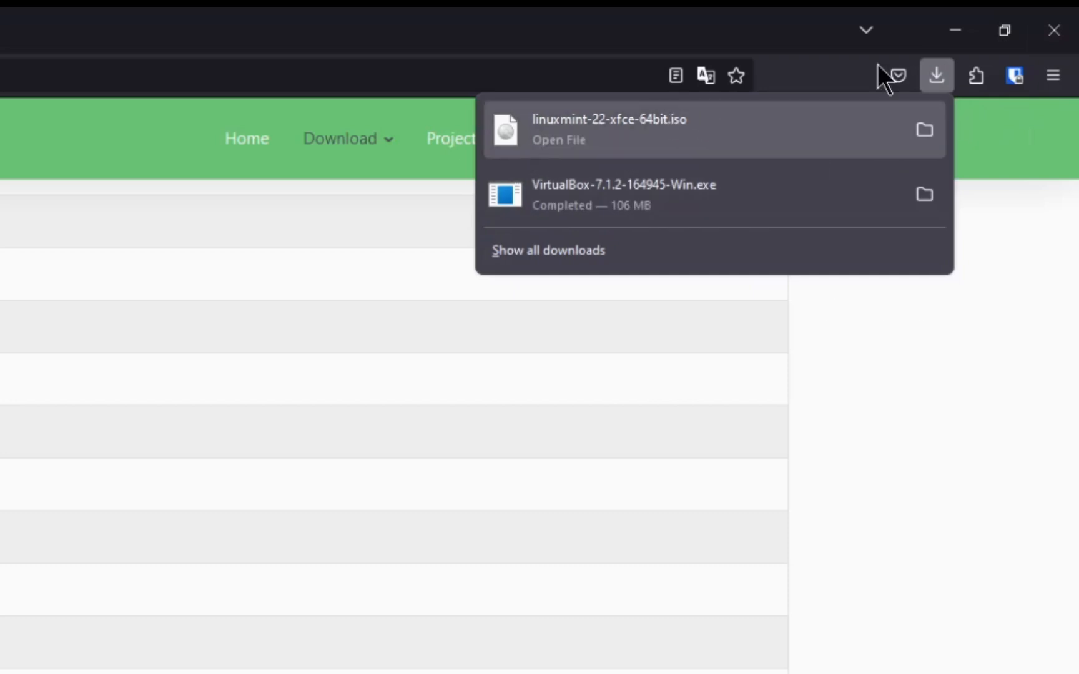
- Return to VirtualBox and open the Minty machine's Storage settings
click(964, 28)
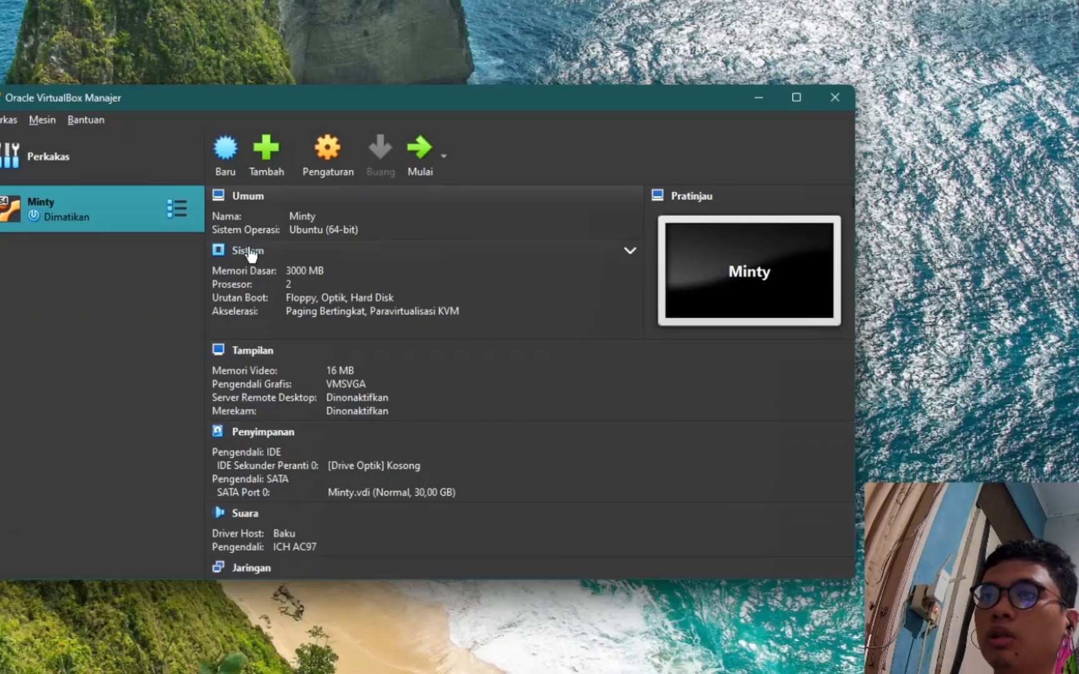
right_click(89, 201)
click(48, 238)
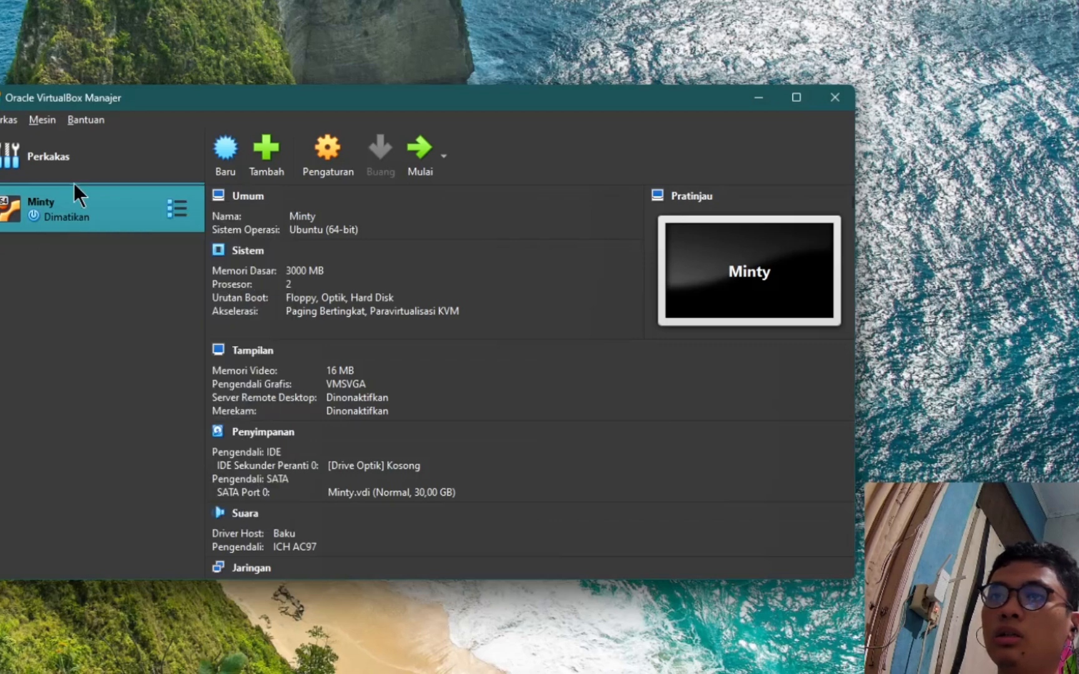
right_click(60, 211)
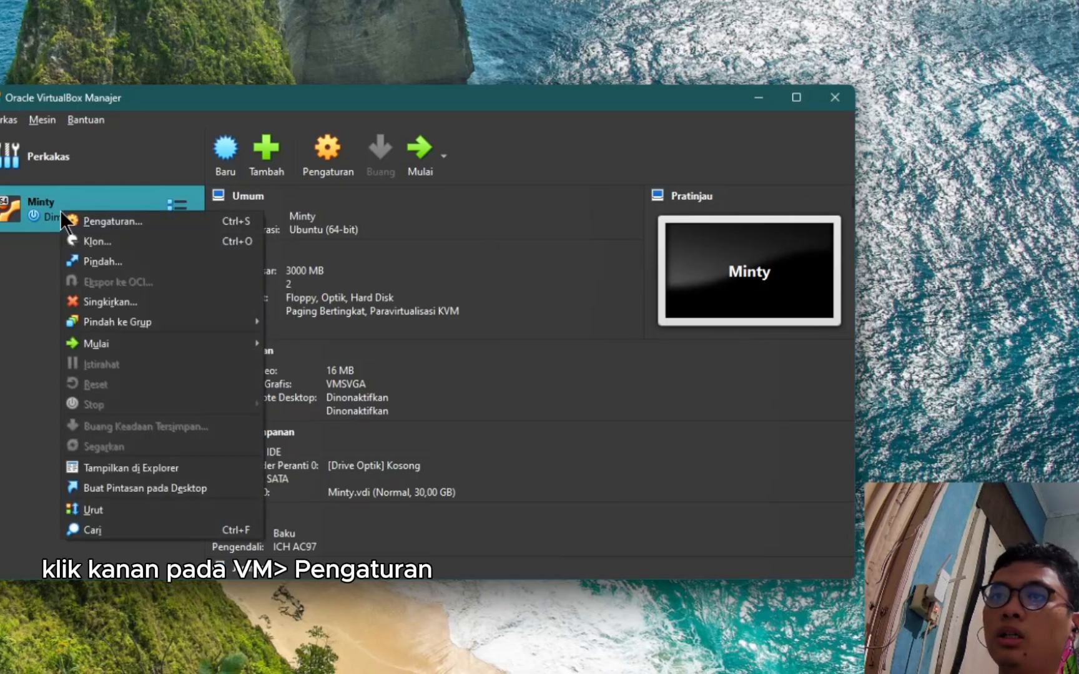
click(96, 224)
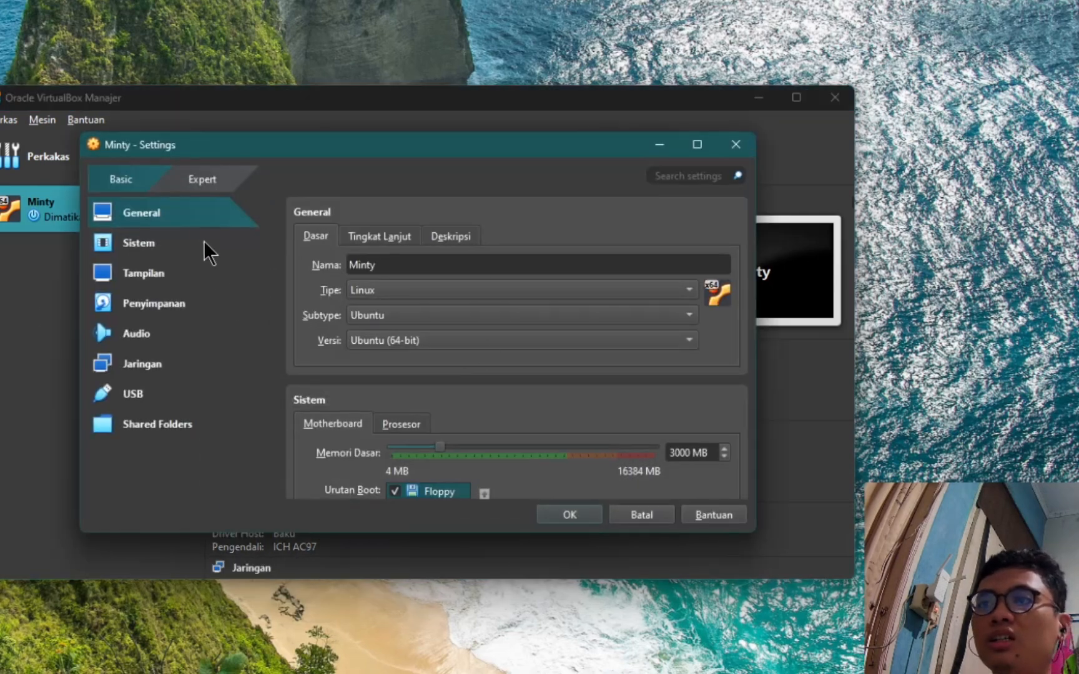
click(156, 305)
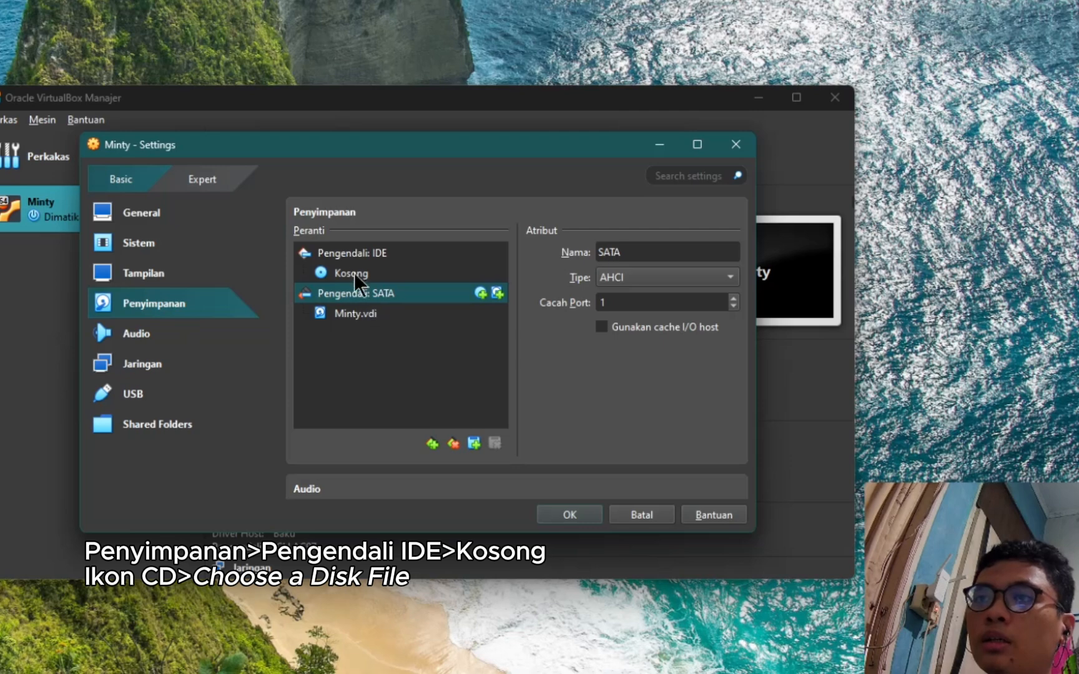
- Attach linuxmint-22-xfce-64bit.iso to the empty optical drive and save the settings
click(350, 253)
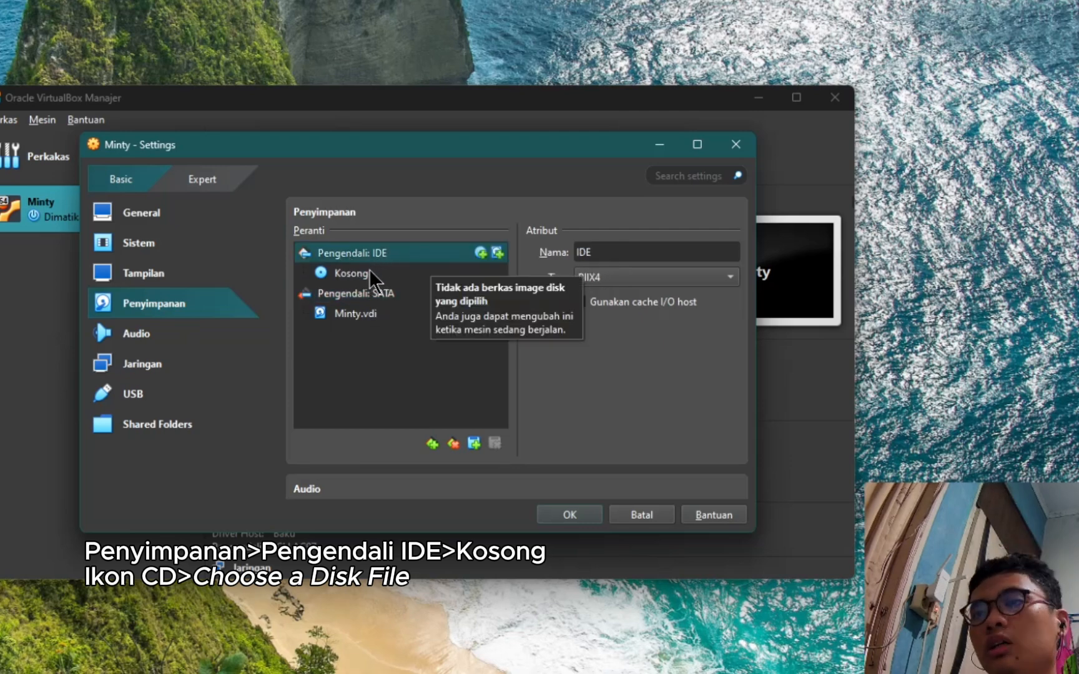
click(367, 273)
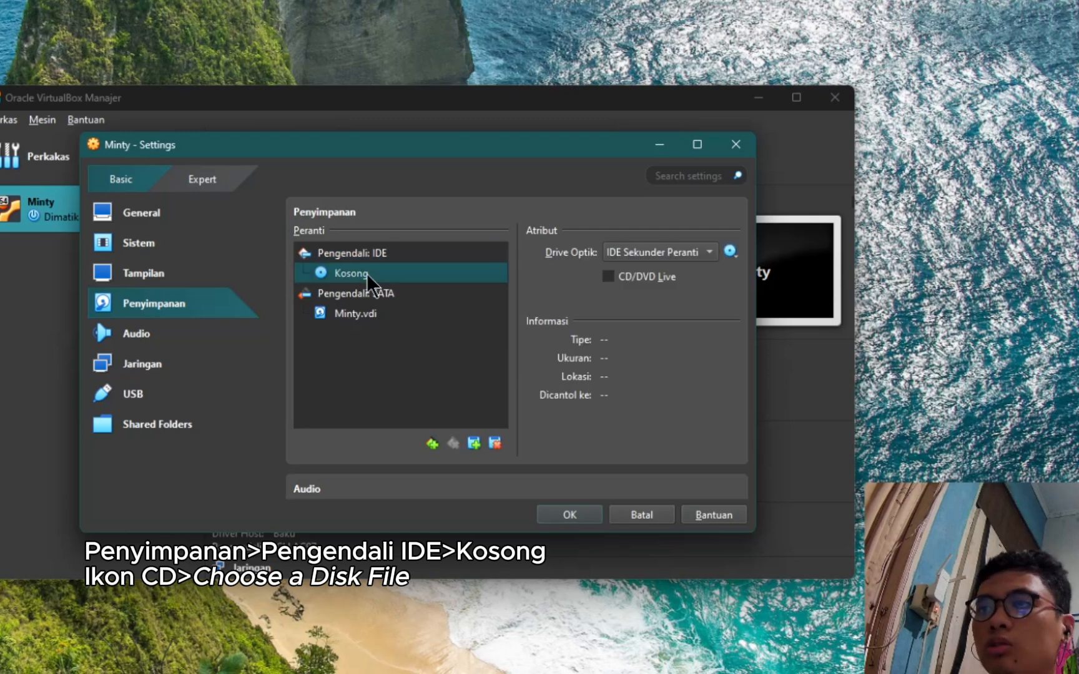
click(730, 252)
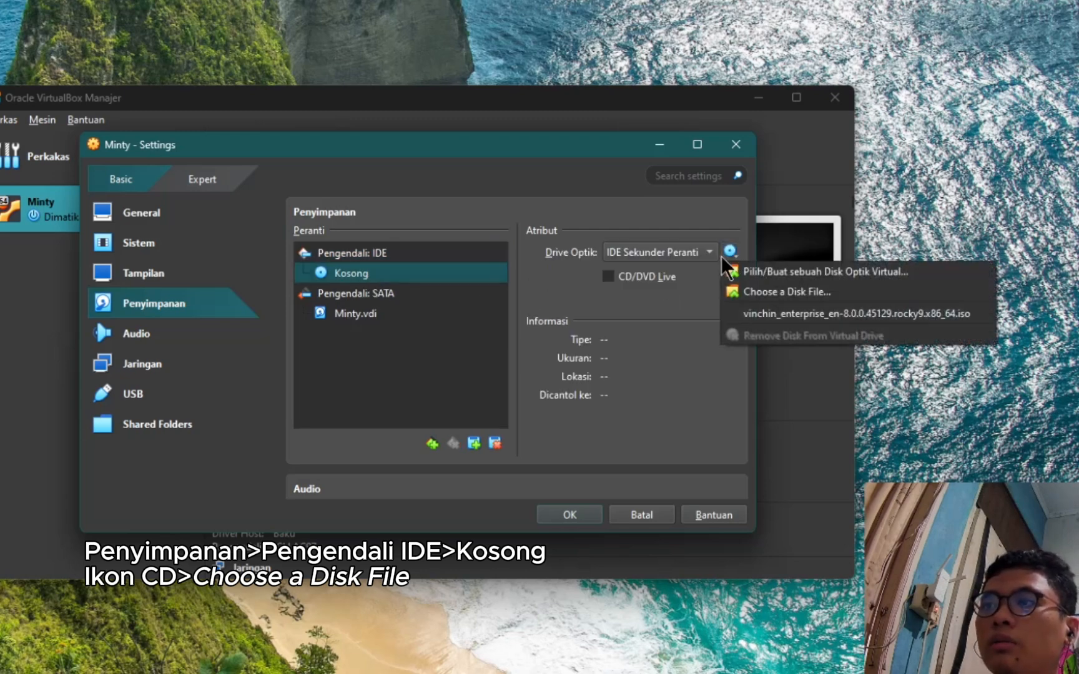
click(729, 255)
click(729, 251)
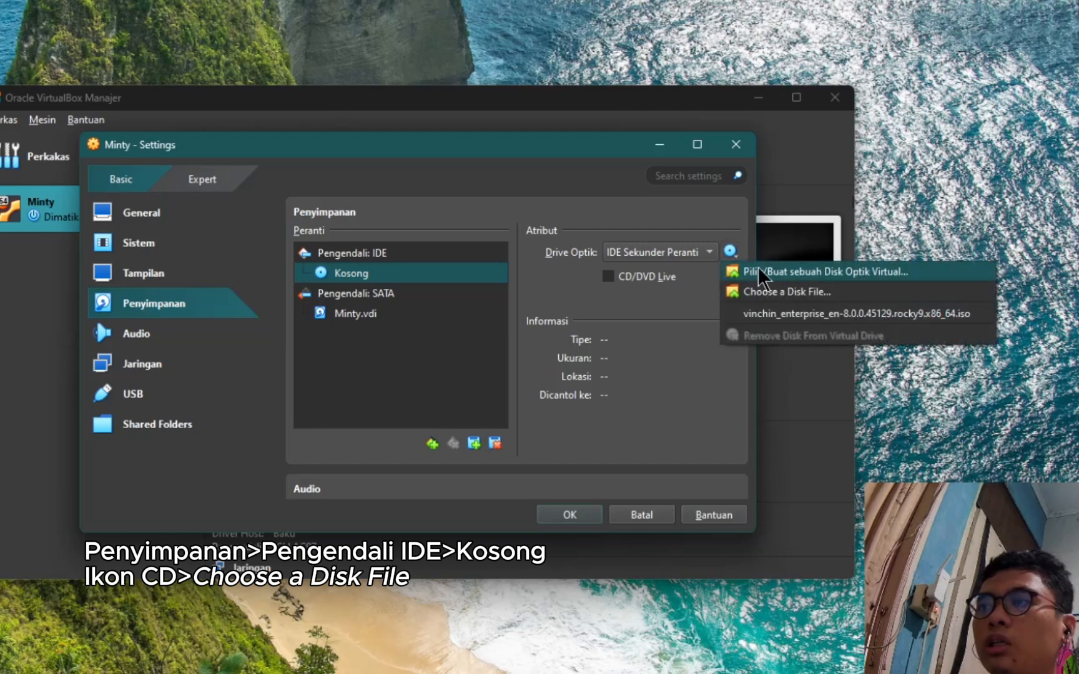
click(821, 290)
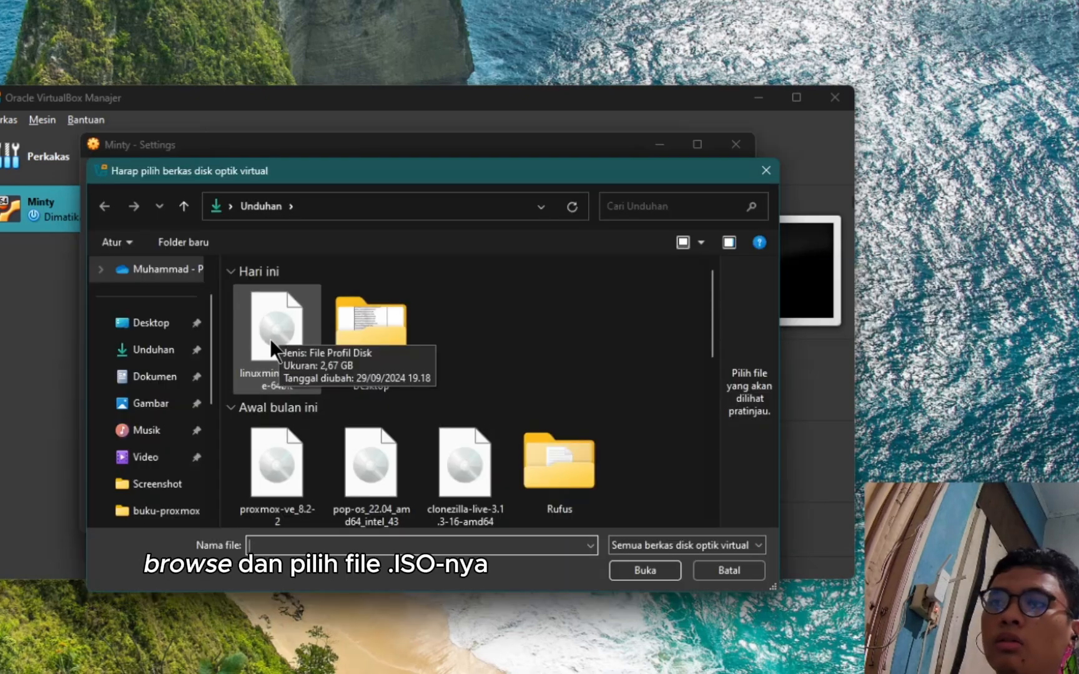
double_click(269, 339)
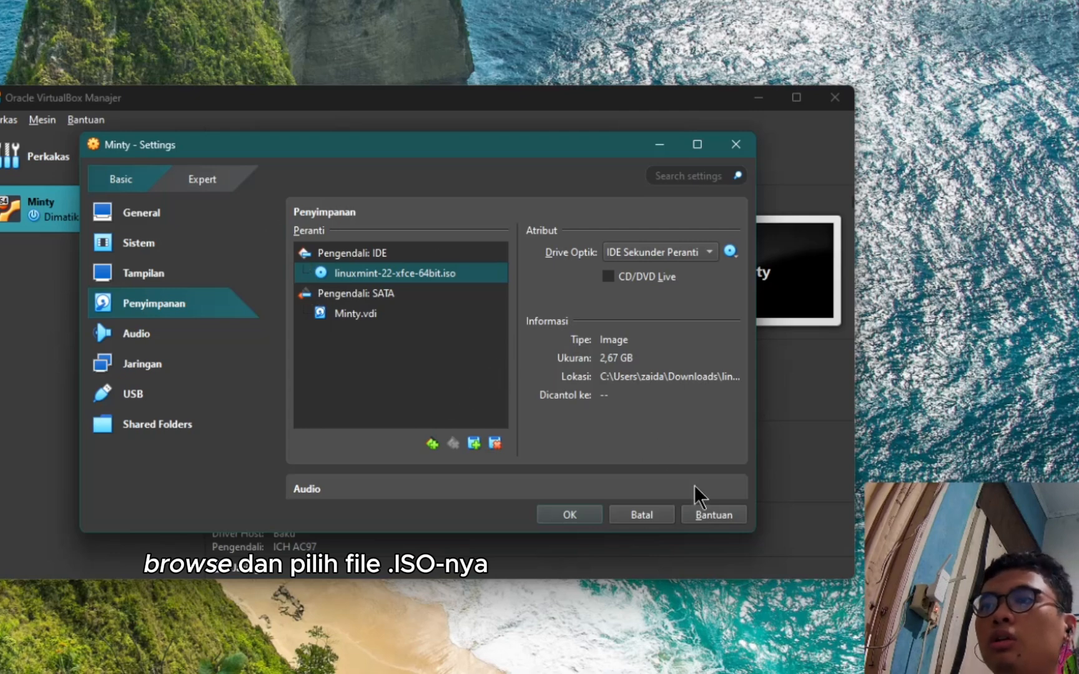
click(581, 518)
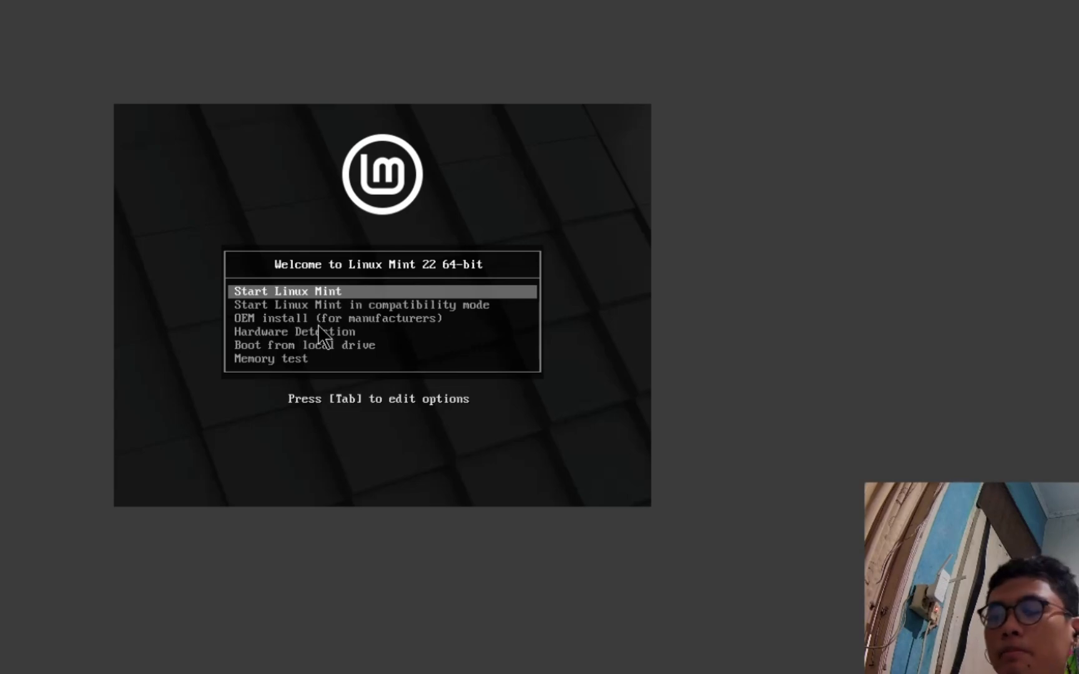
- Choose Start Linux Mint in the boot menu to launch the live session
key(Return)
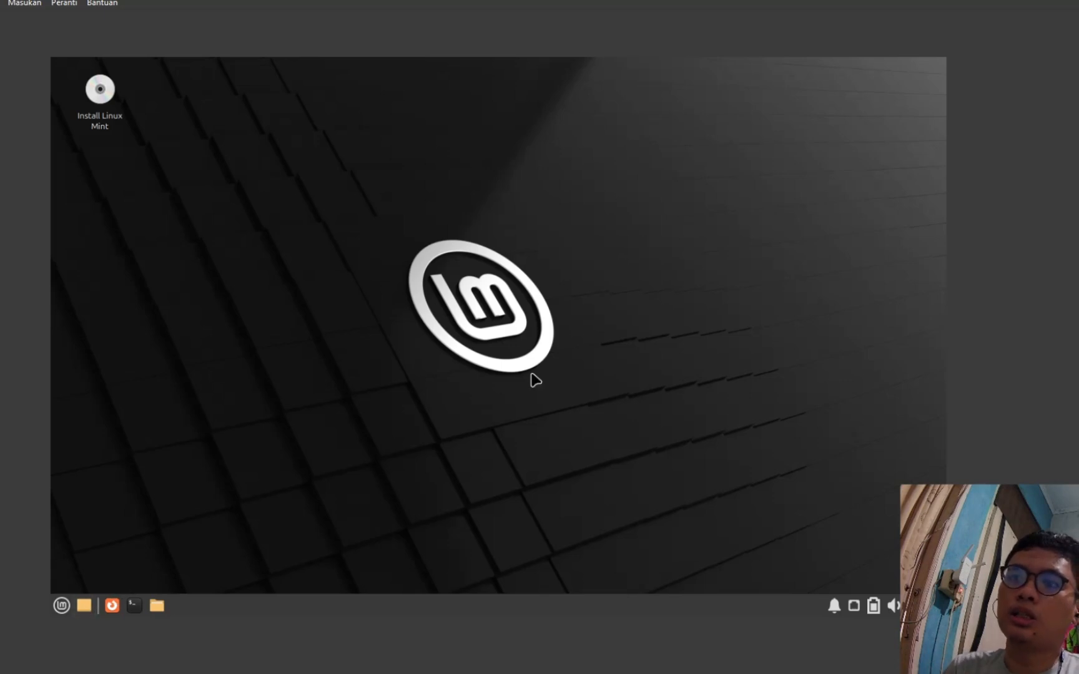
- Browse Documents, Desktop, Recent and Videos in the file manager, then close it
click(81, 610)
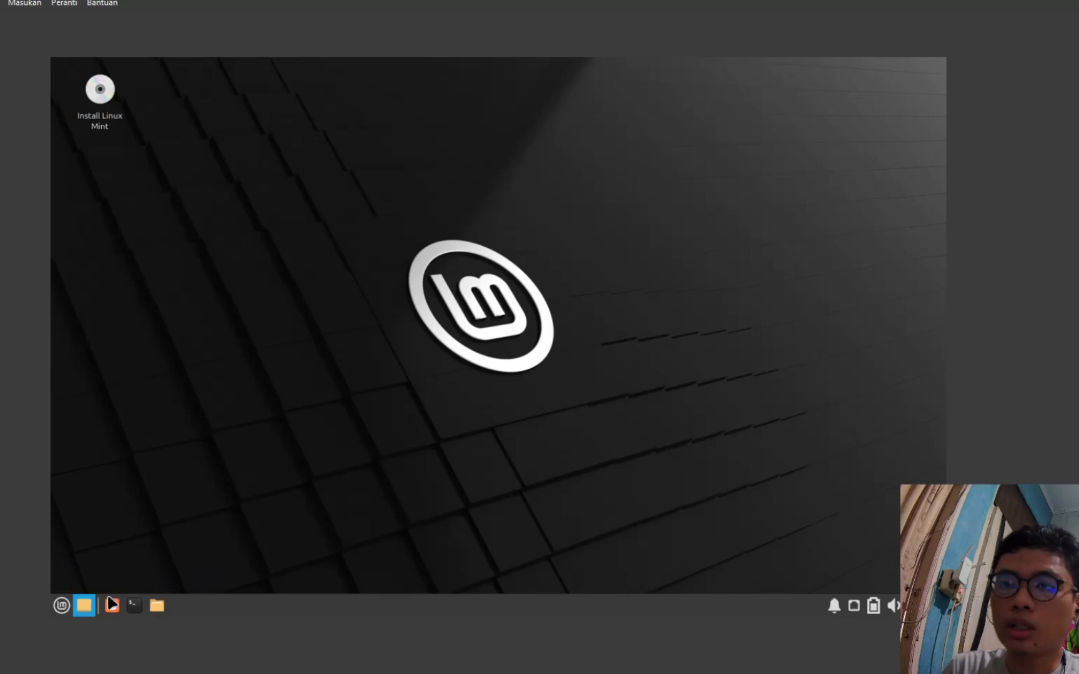
click(160, 609)
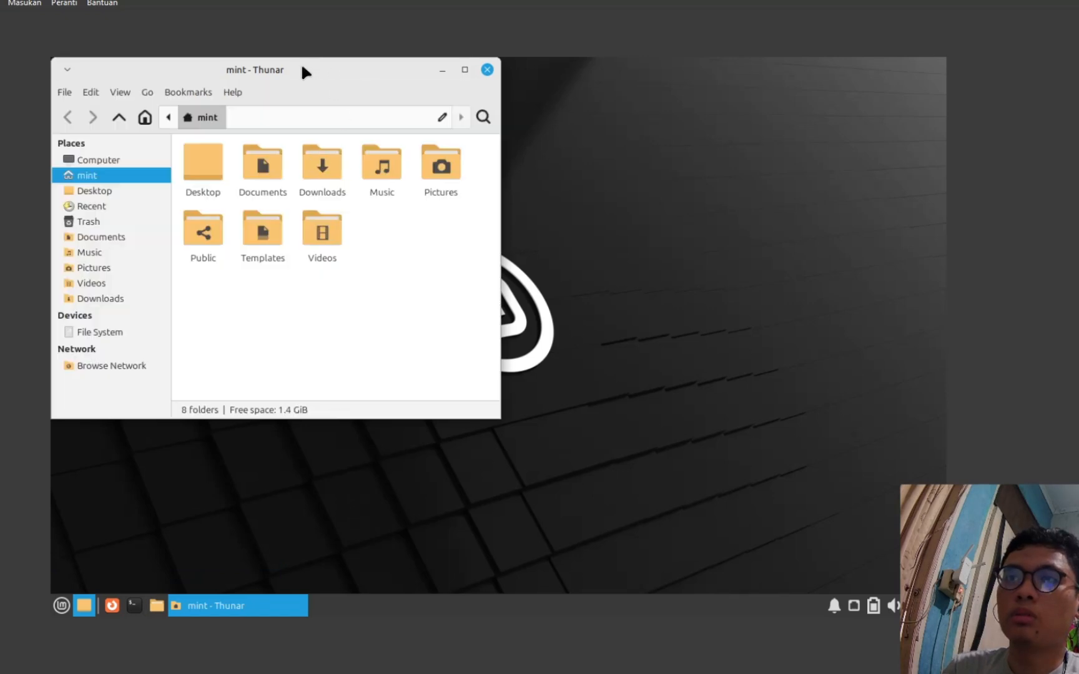
drag(303, 69, 486, 183)
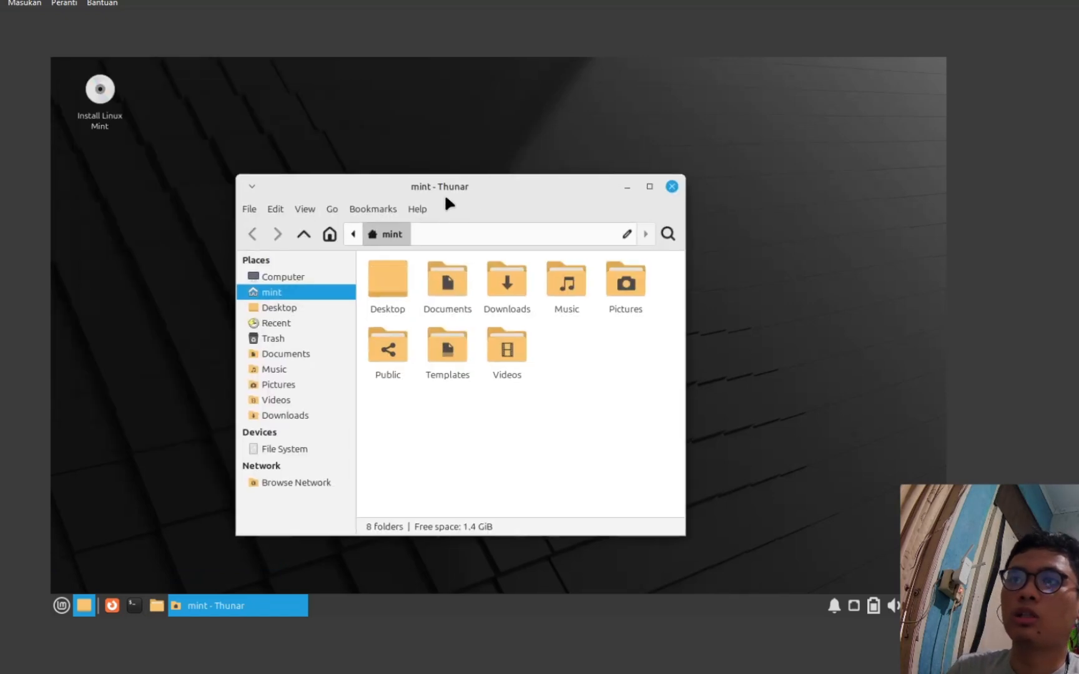
double_click(437, 279)
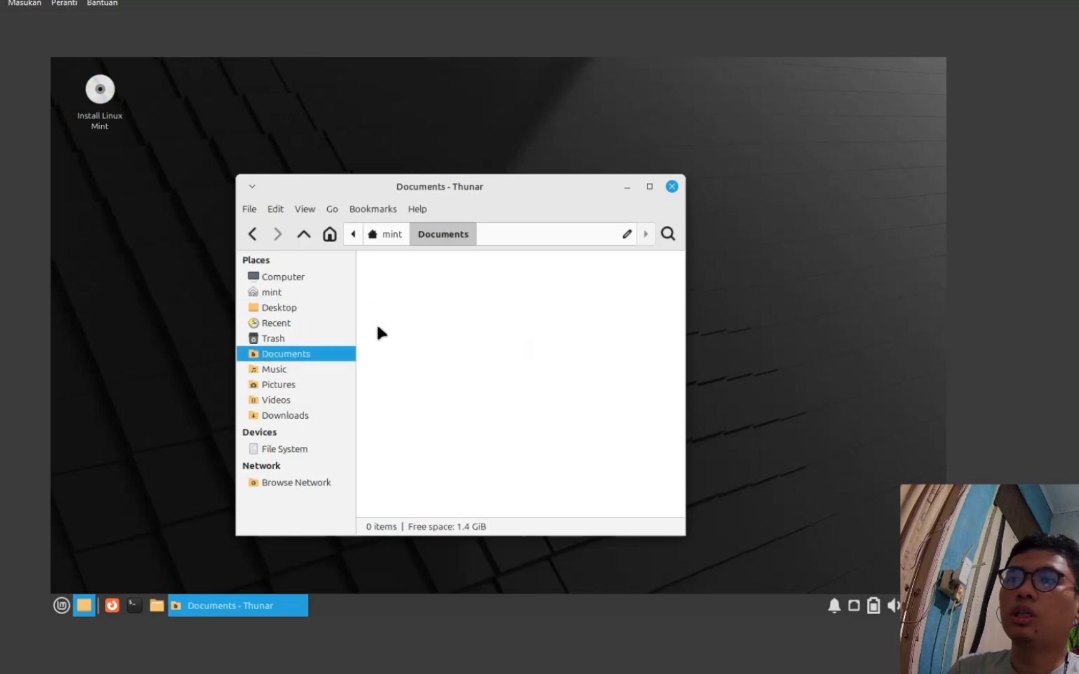
click(303, 309)
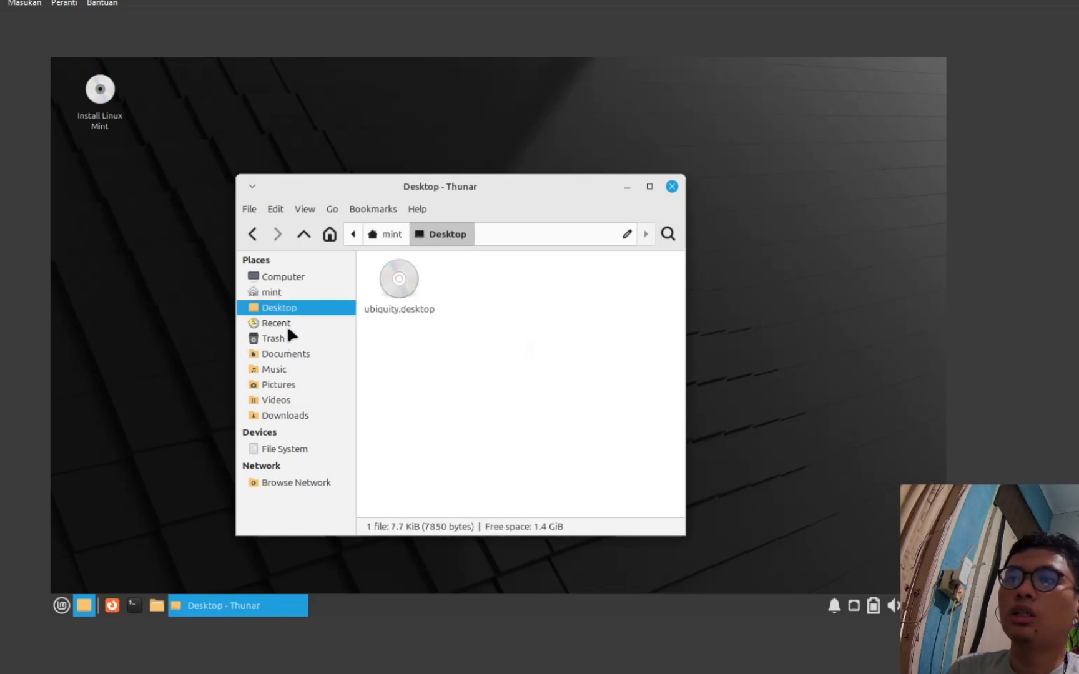
click(286, 323)
click(292, 398)
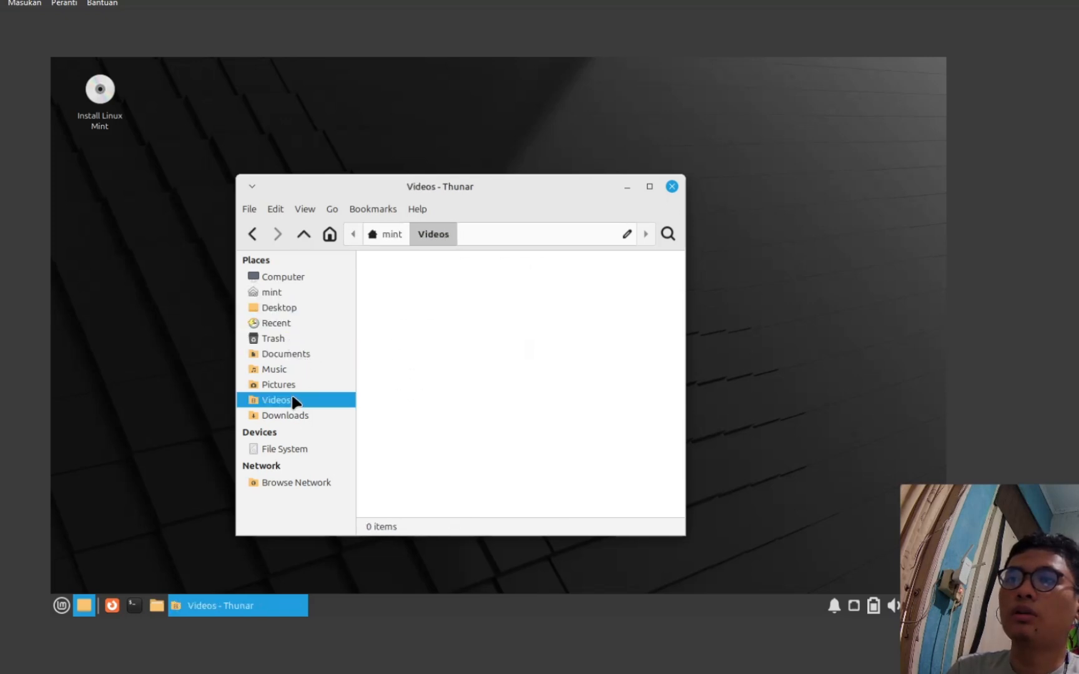
click(671, 186)
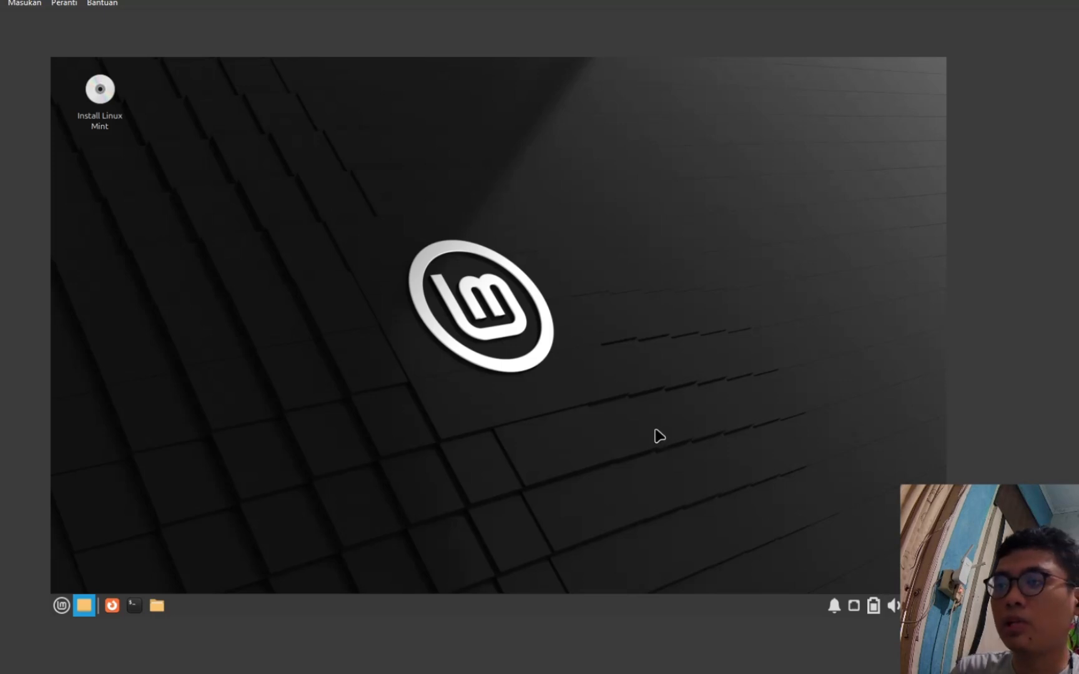
- Open the Settings Manager after browsing the menu's Settings and System categories
drag(870, 454, 212, 188)
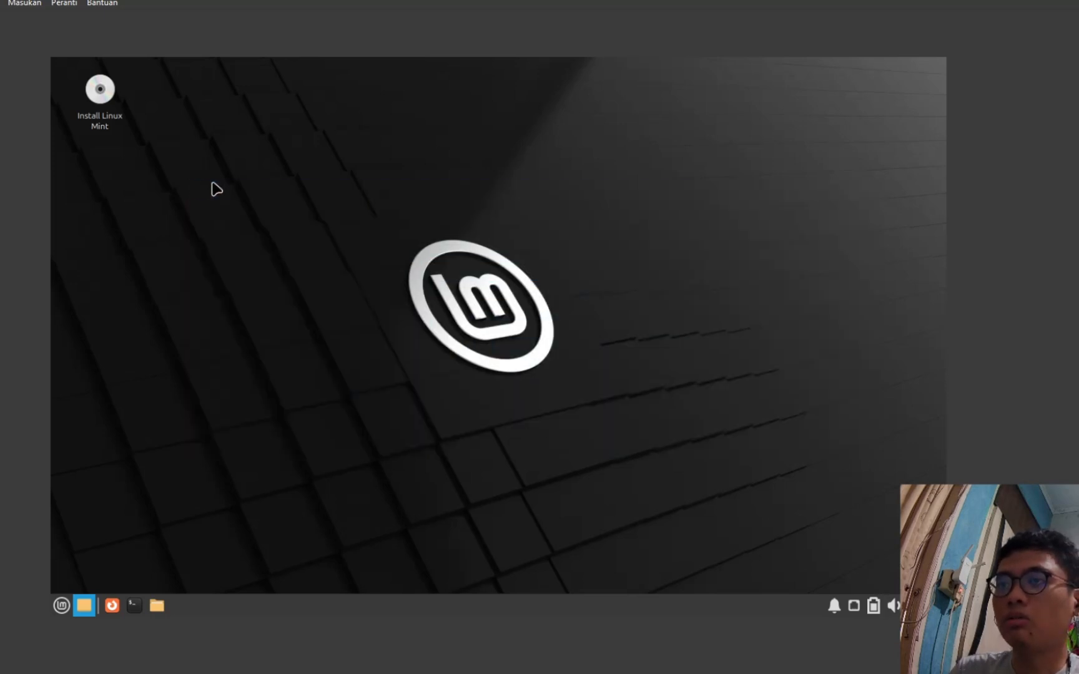
right_click(393, 136)
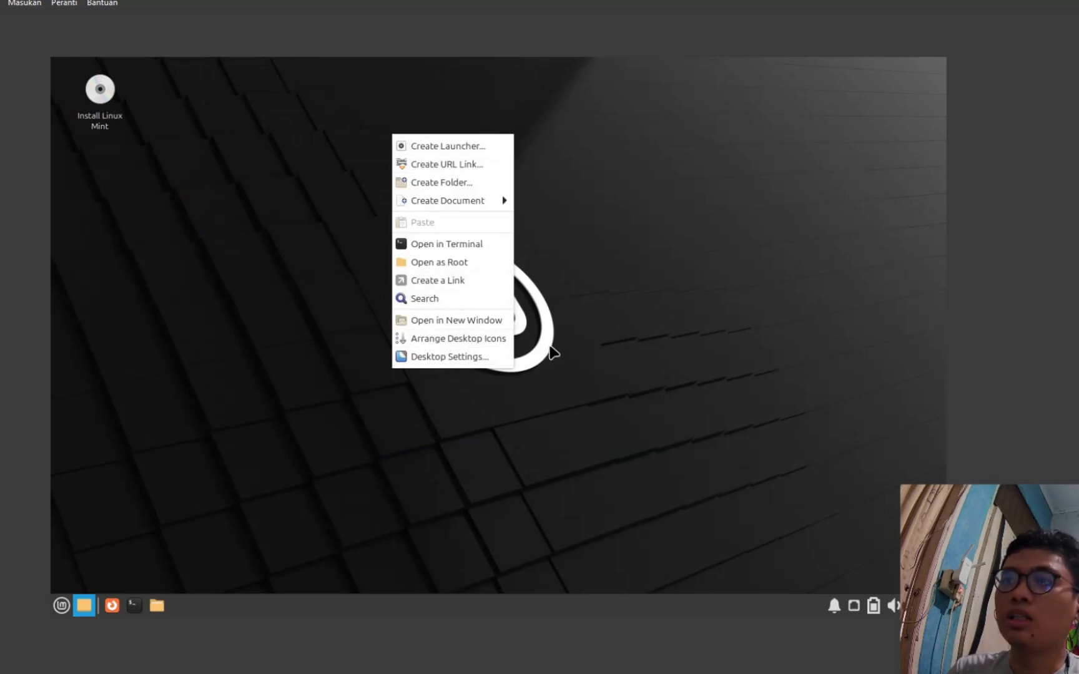
click(548, 348)
click(61, 605)
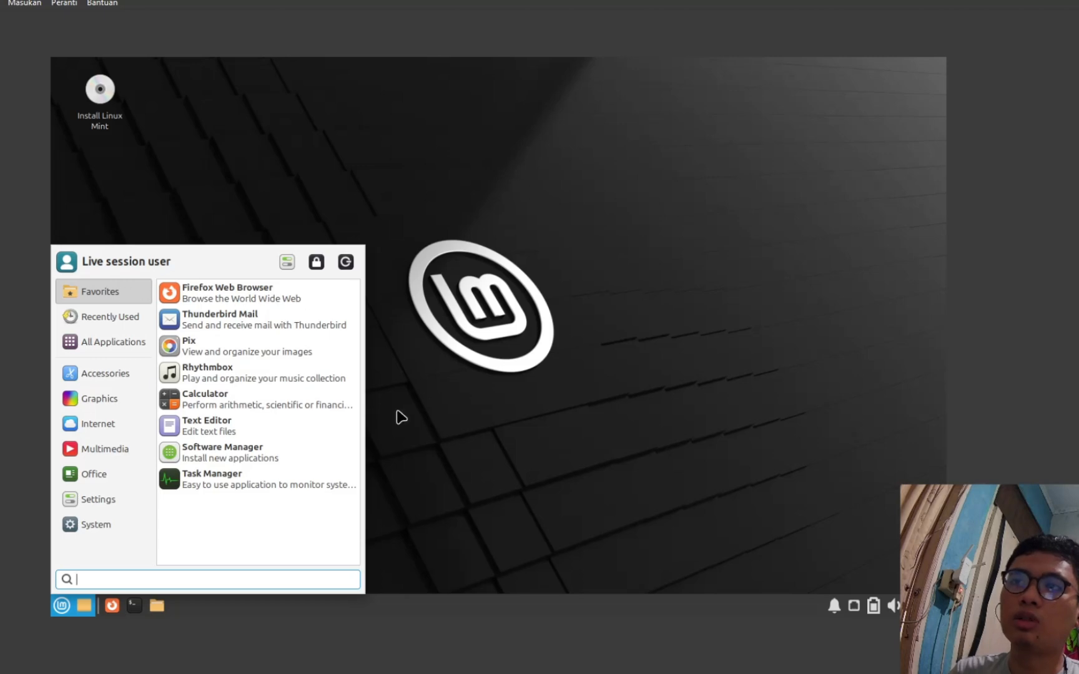
click(107, 504)
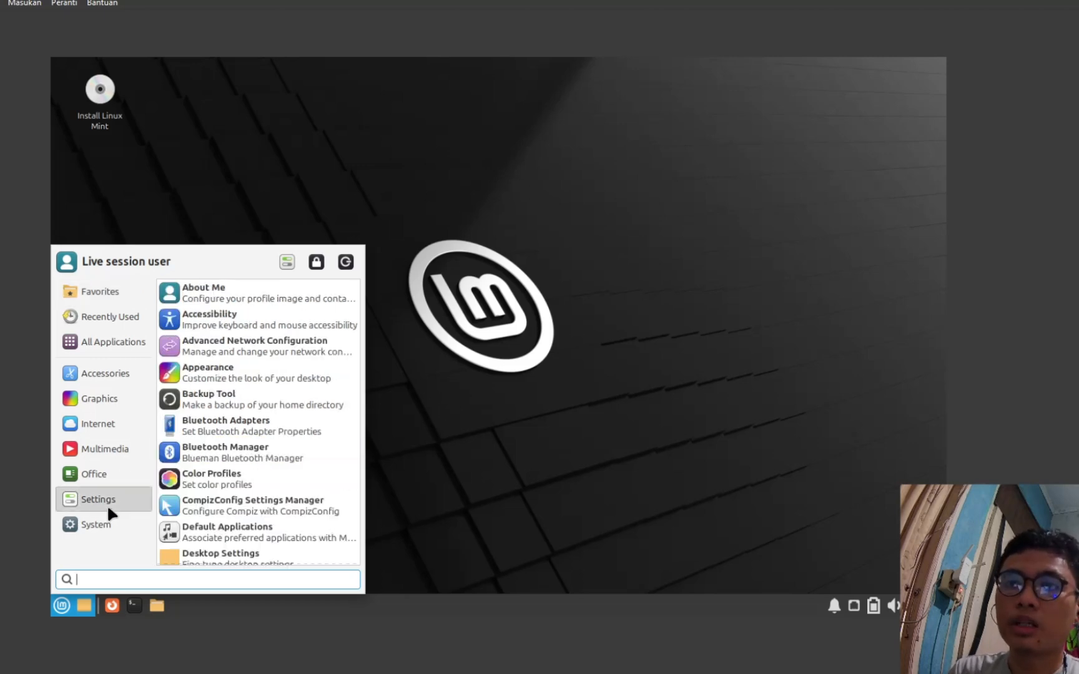
click(128, 518)
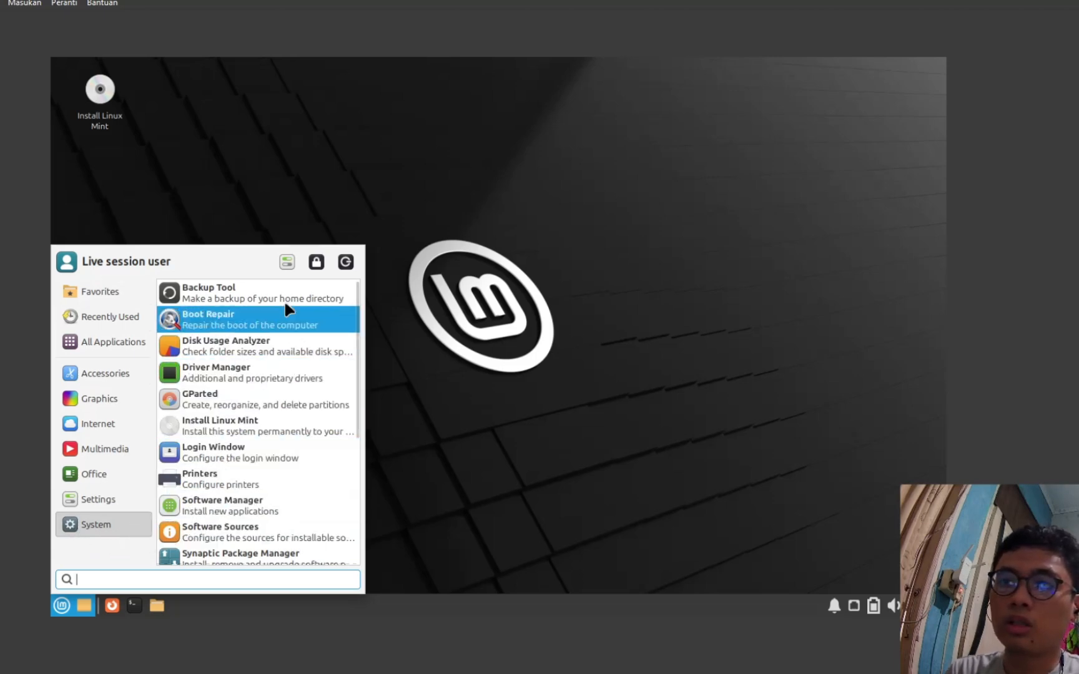
click(287, 262)
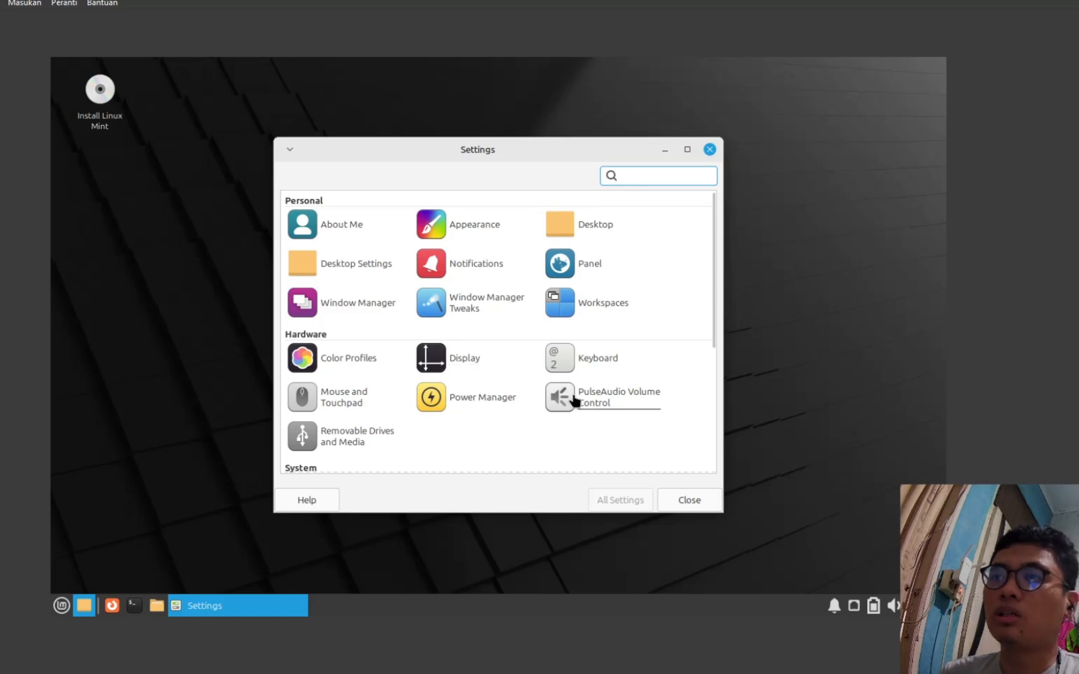
- Set the display resolution to 1440x900, keep this configuration, and close Display settings
click(465, 359)
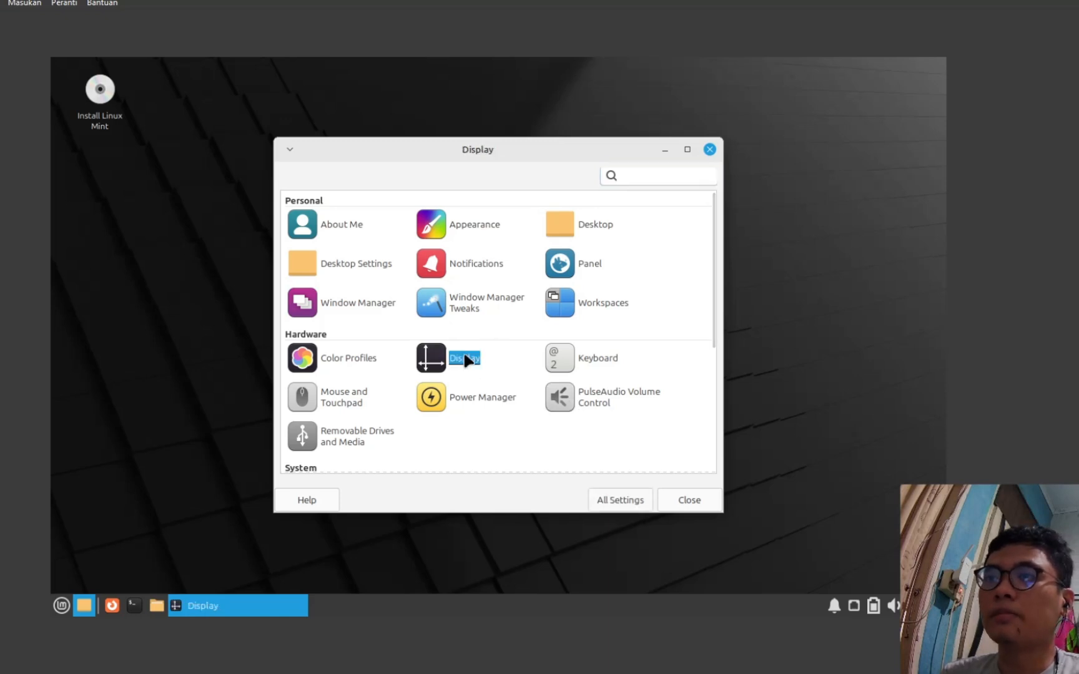
click(731, 240)
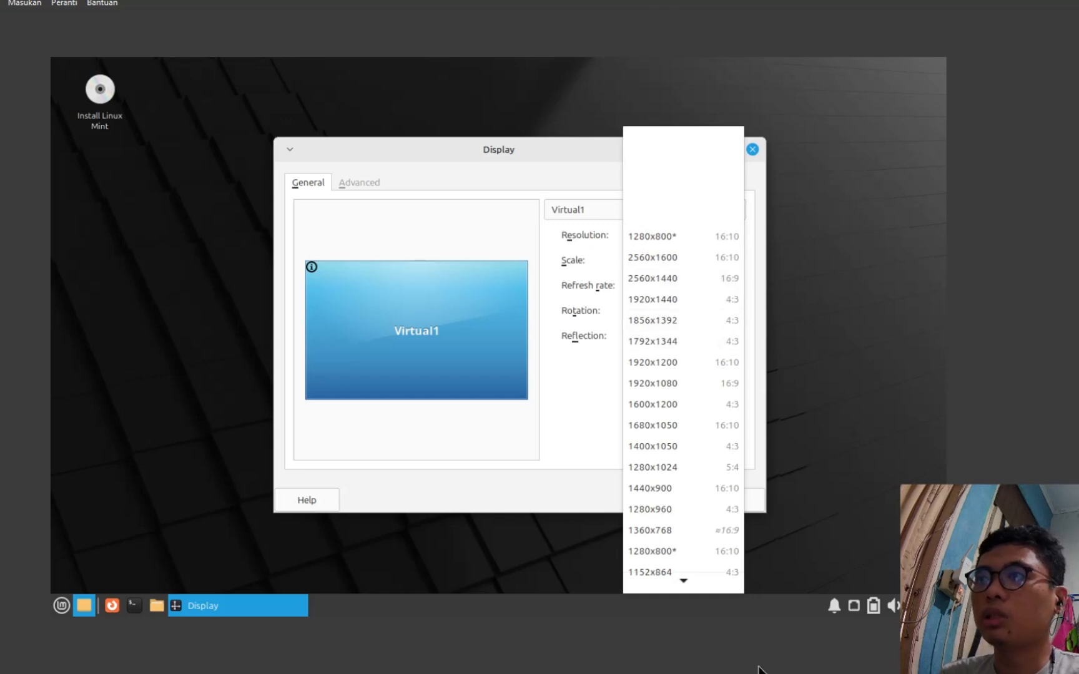
click(700, 429)
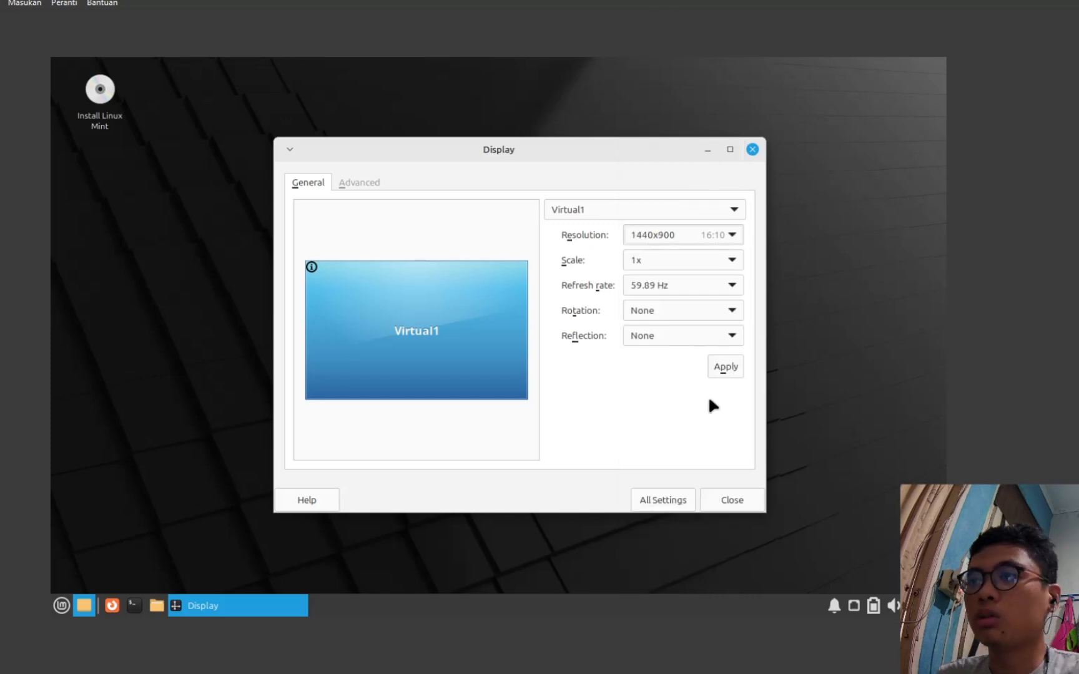
click(724, 367)
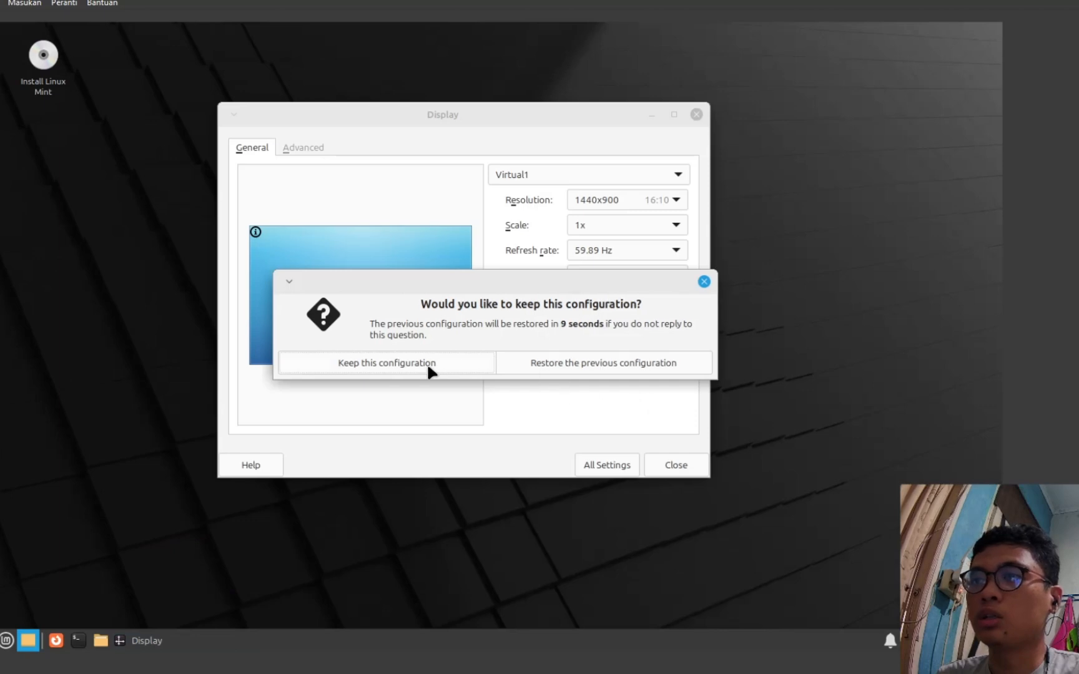
click(472, 365)
click(667, 464)
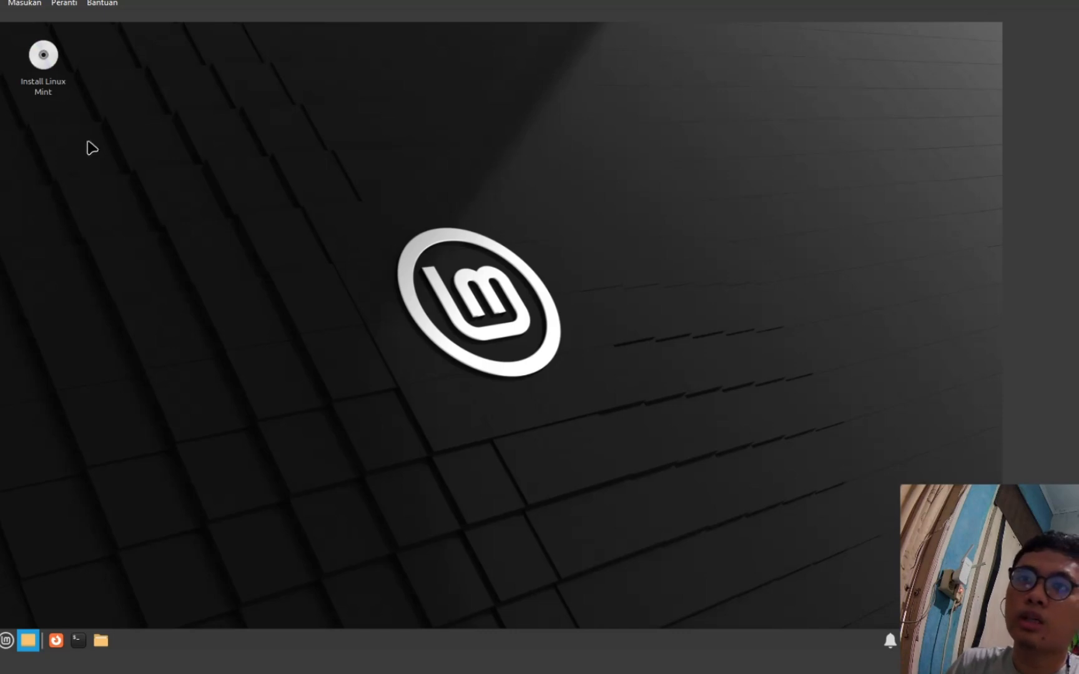
drag(89, 140, 2, 4)
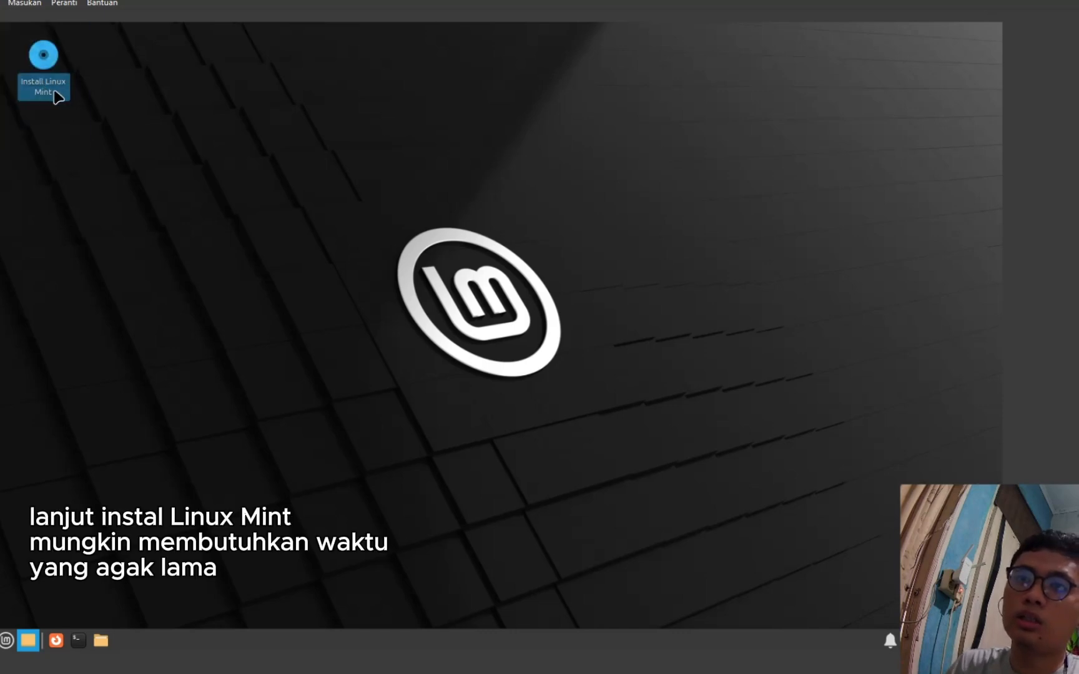
- Launch the Linux Mint installer and continue past the Welcome page in English
double_click(51, 63)
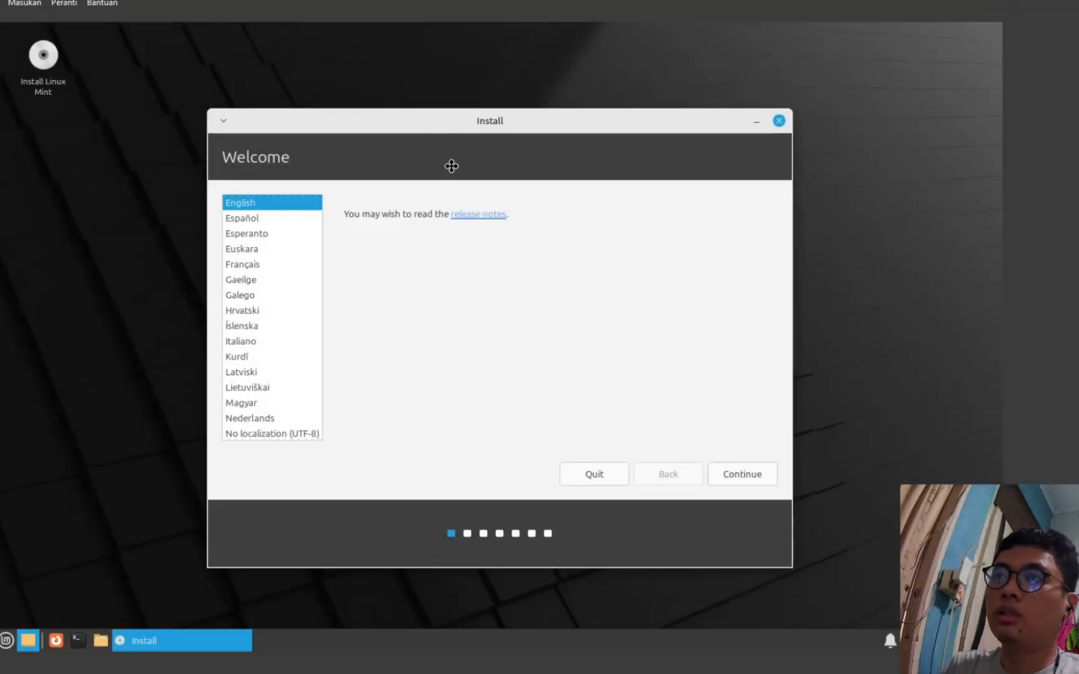
drag(452, 166, 446, 128)
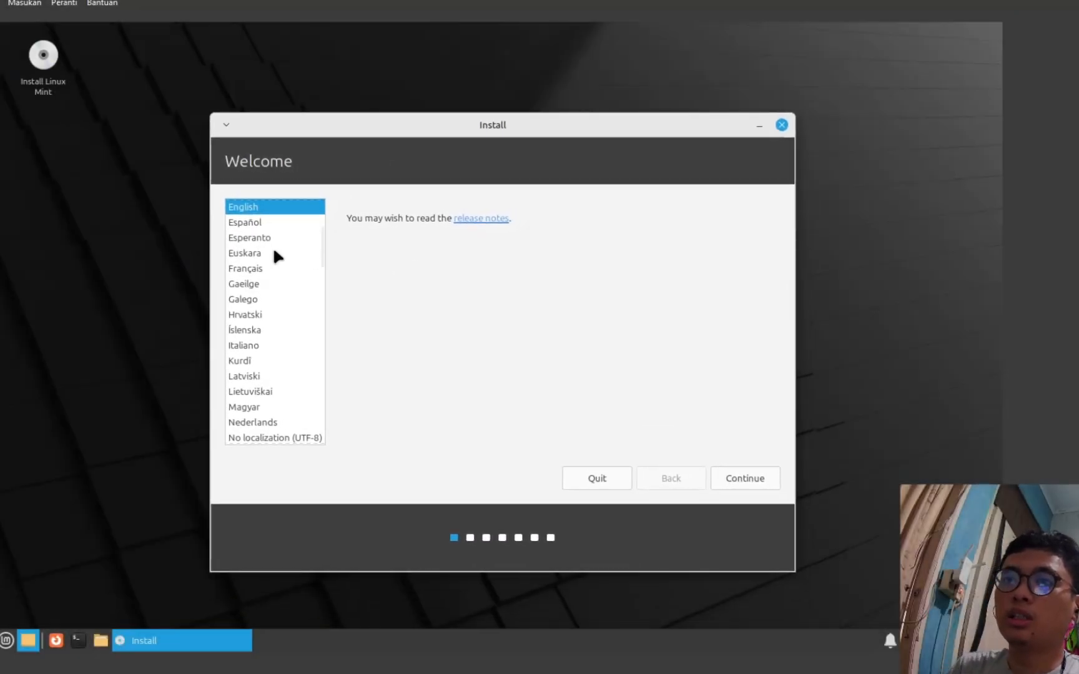
scroll(320, 246, up, 1)
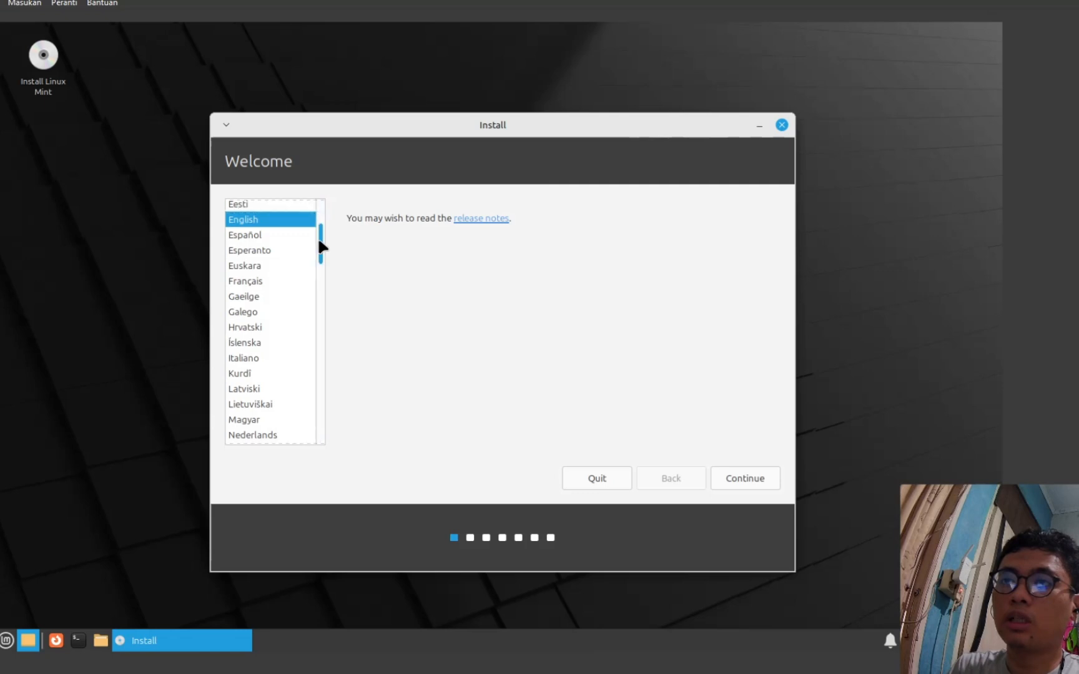
drag(320, 247, 320, 212)
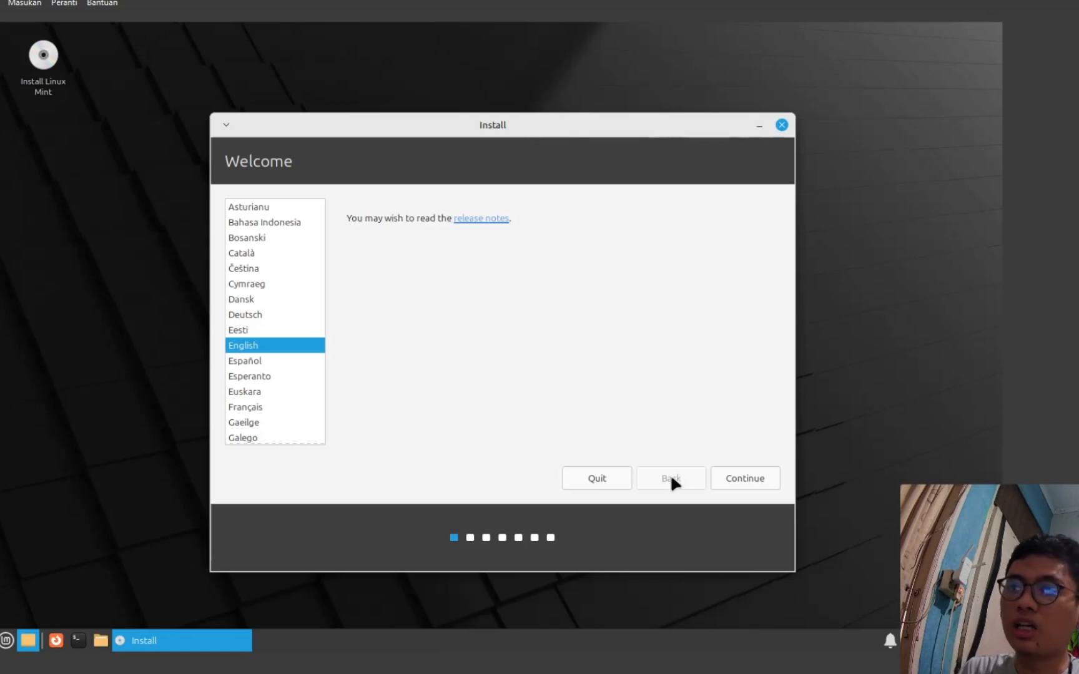
click(729, 487)
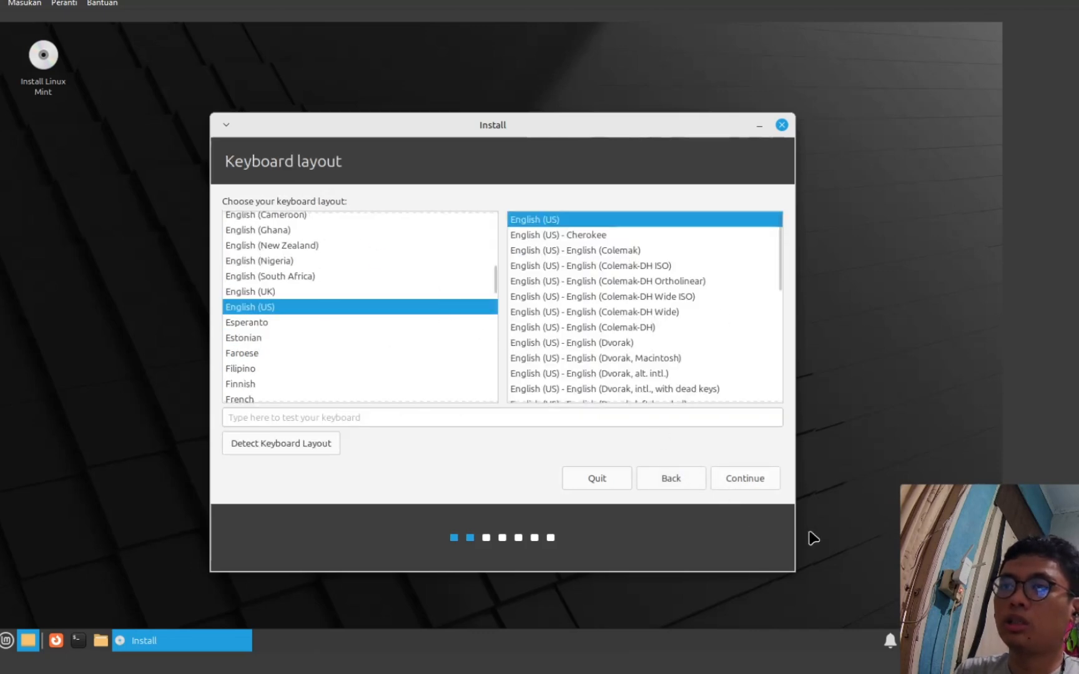
- Accept the English (US) keyboard layout and continue
click(752, 480)
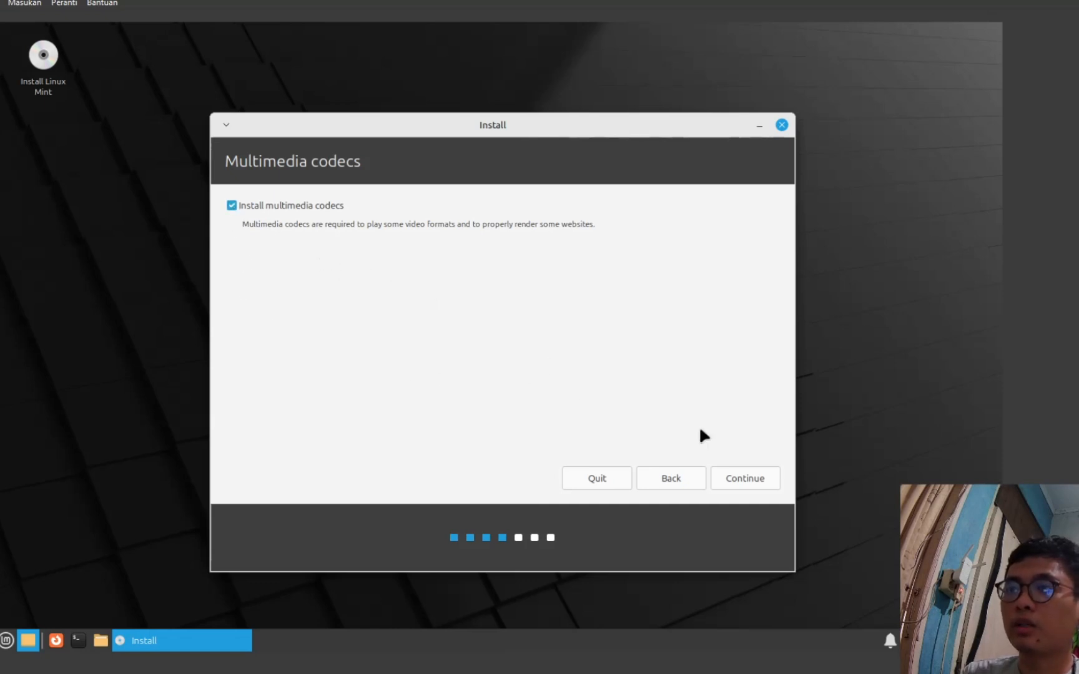
- Continue past Multimedia codecs with codec installation ticked
click(747, 480)
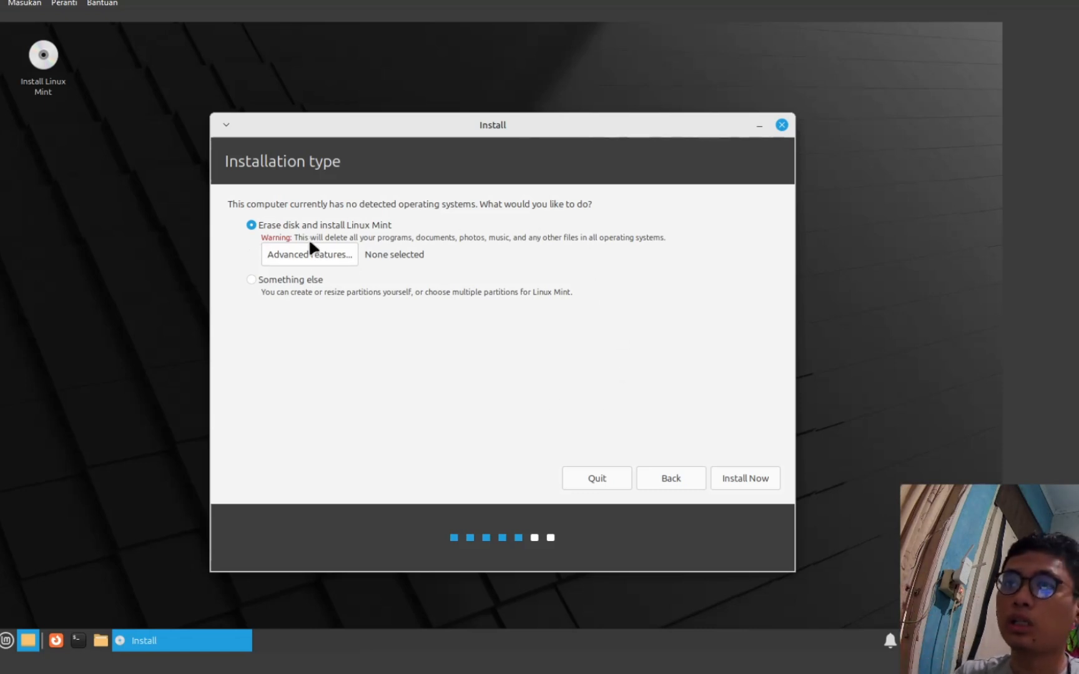
- Install with the whole disk erased and confirm writing the partition changes
click(754, 477)
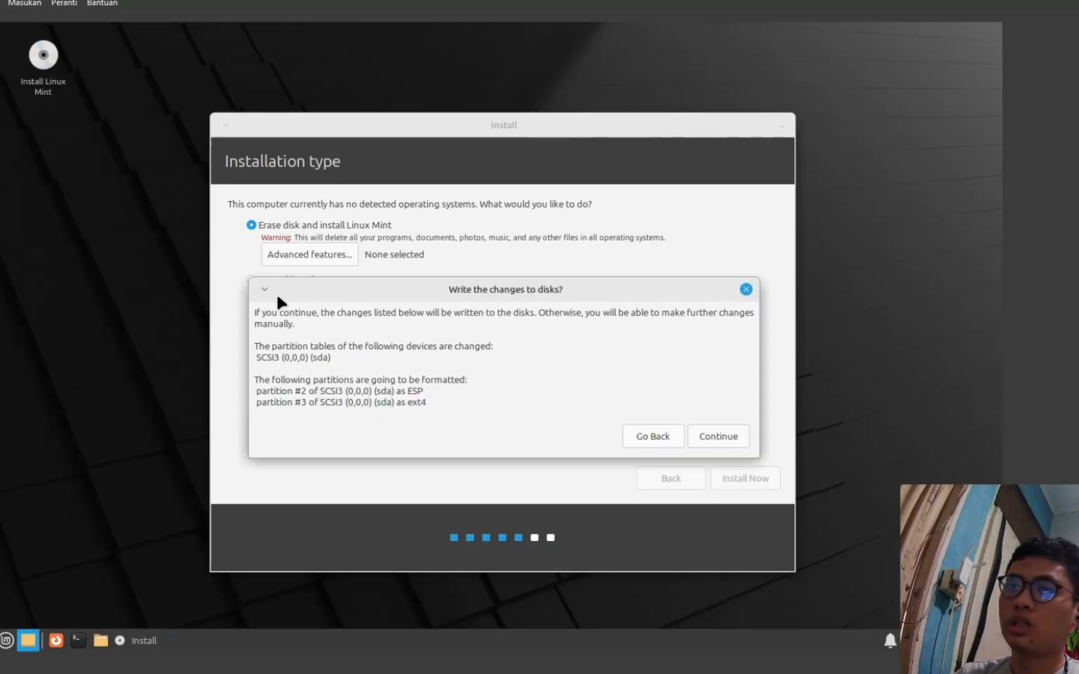
click(718, 436)
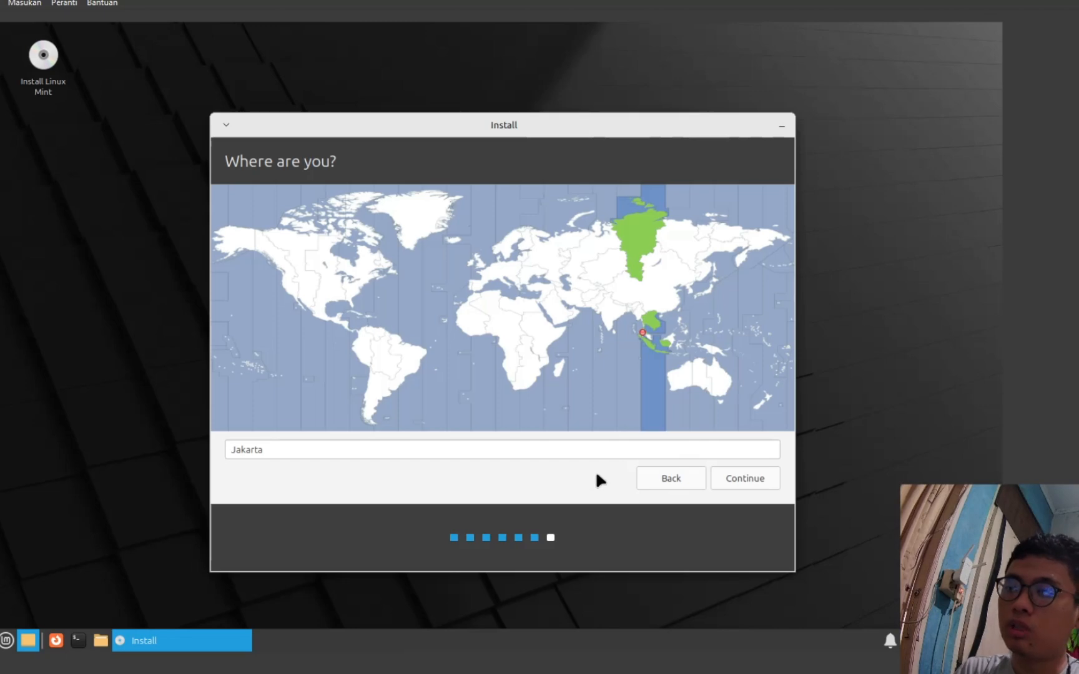
- Accept Jakarta as the location and enter 'Minty' as your name
click(759, 481)
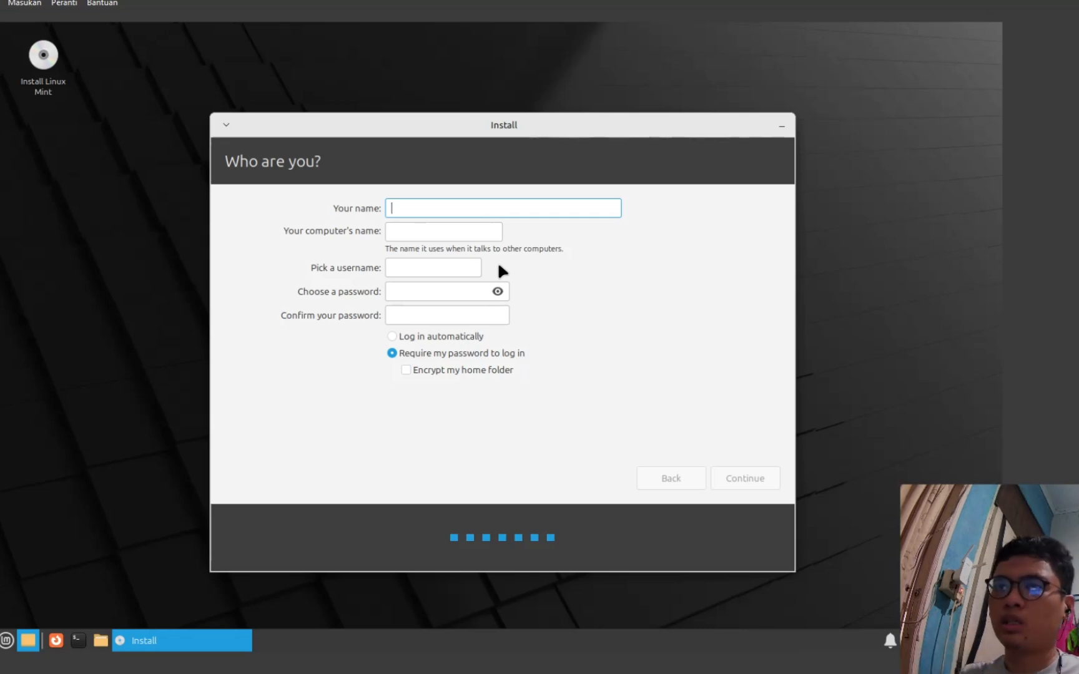
text(ph)
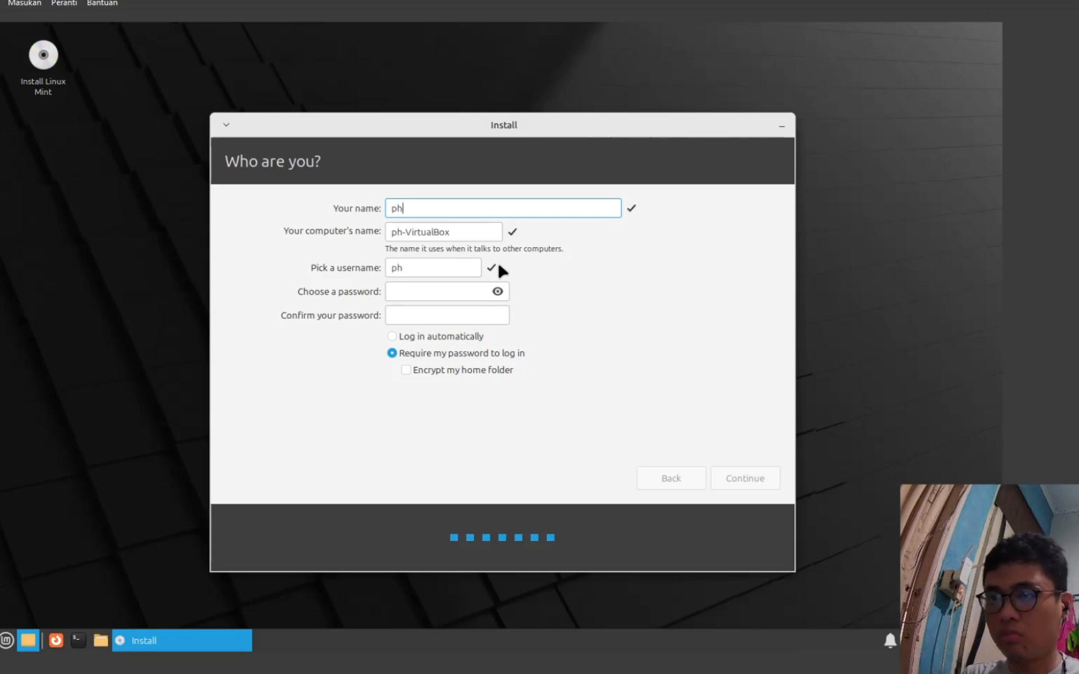
text(an)
key(BackSpace)
key(BackSpace)
key(BackSpace)
key(BackSpace)
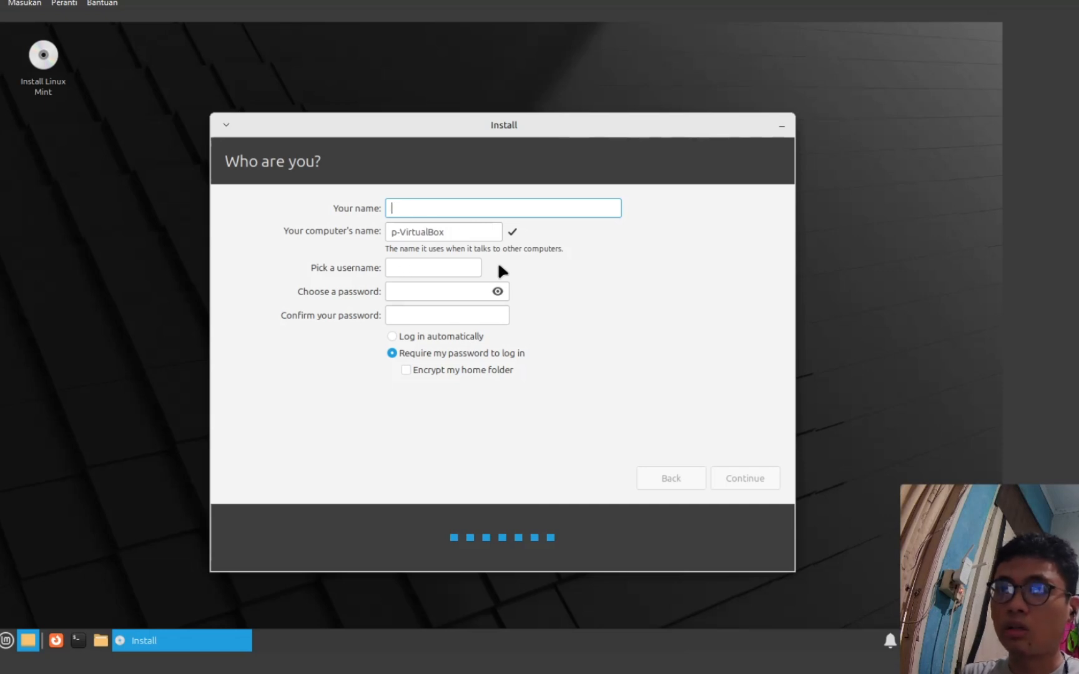
text(Minty)
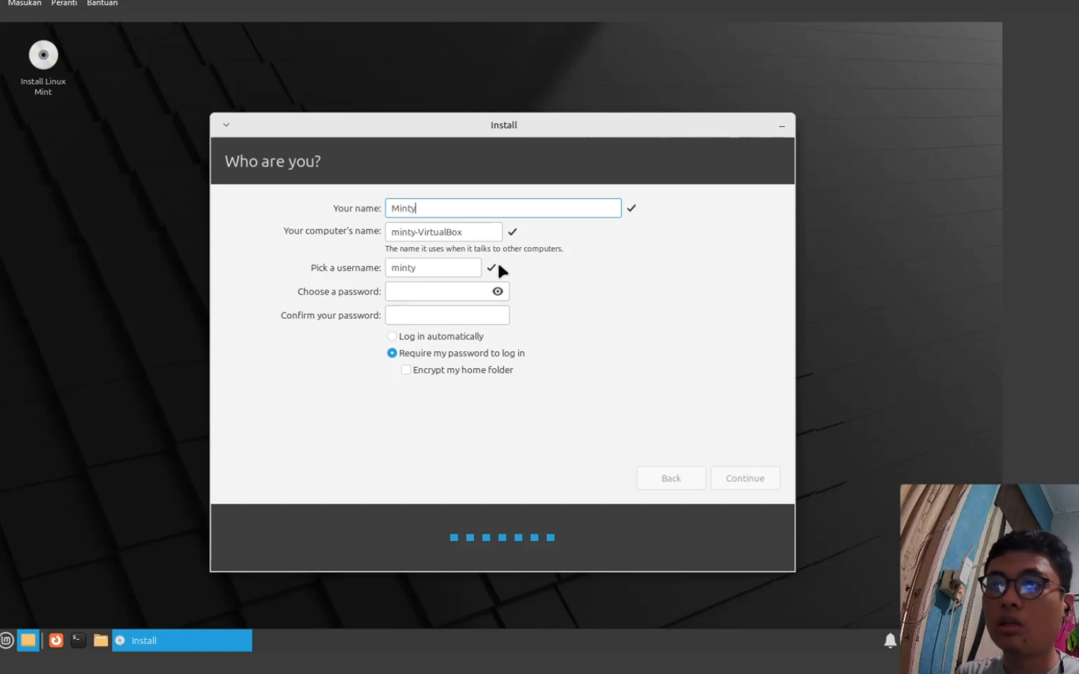
key(Tab)
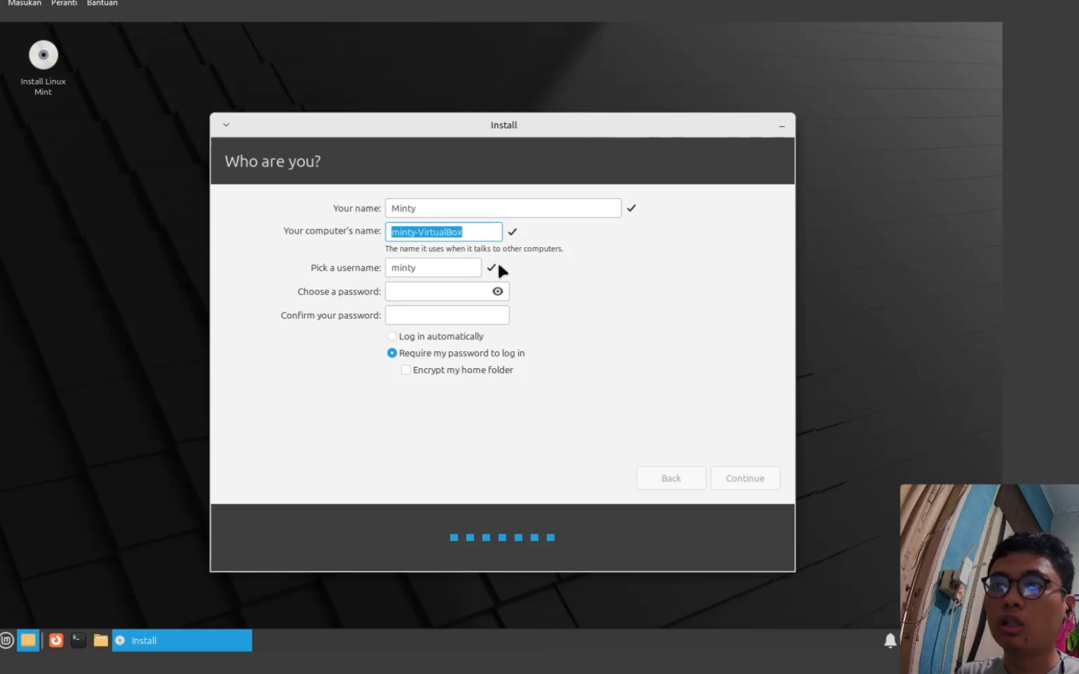
key(End)
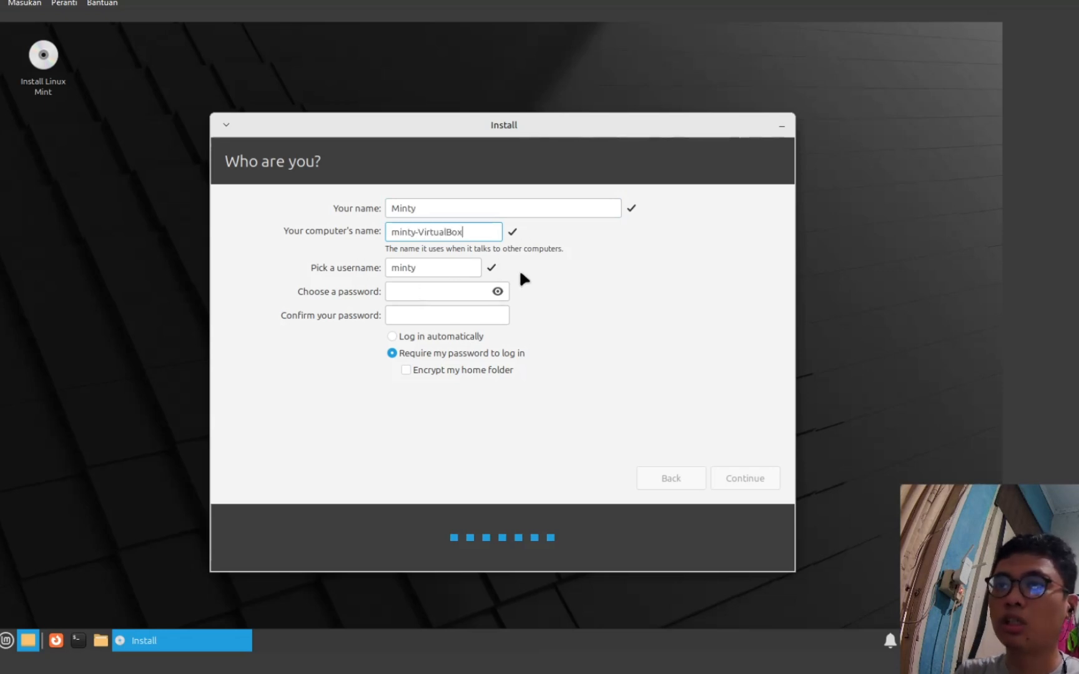
- Enter and confirm the account password, and rename the computer to minty-PC
key(Tab)
key(Tab)
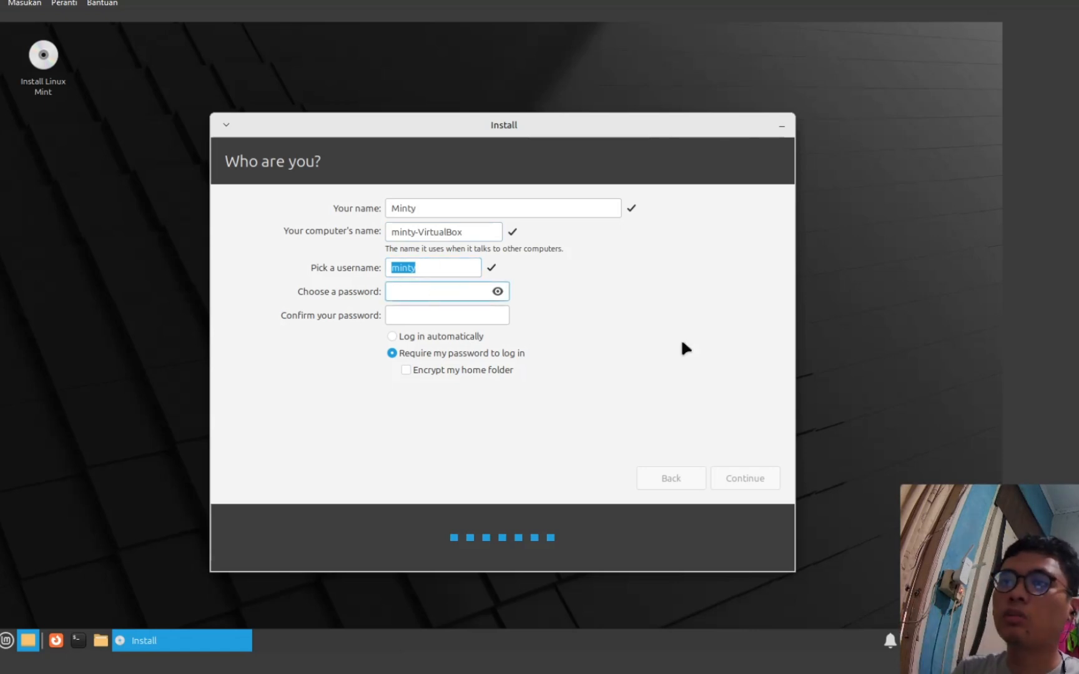
text(123456)
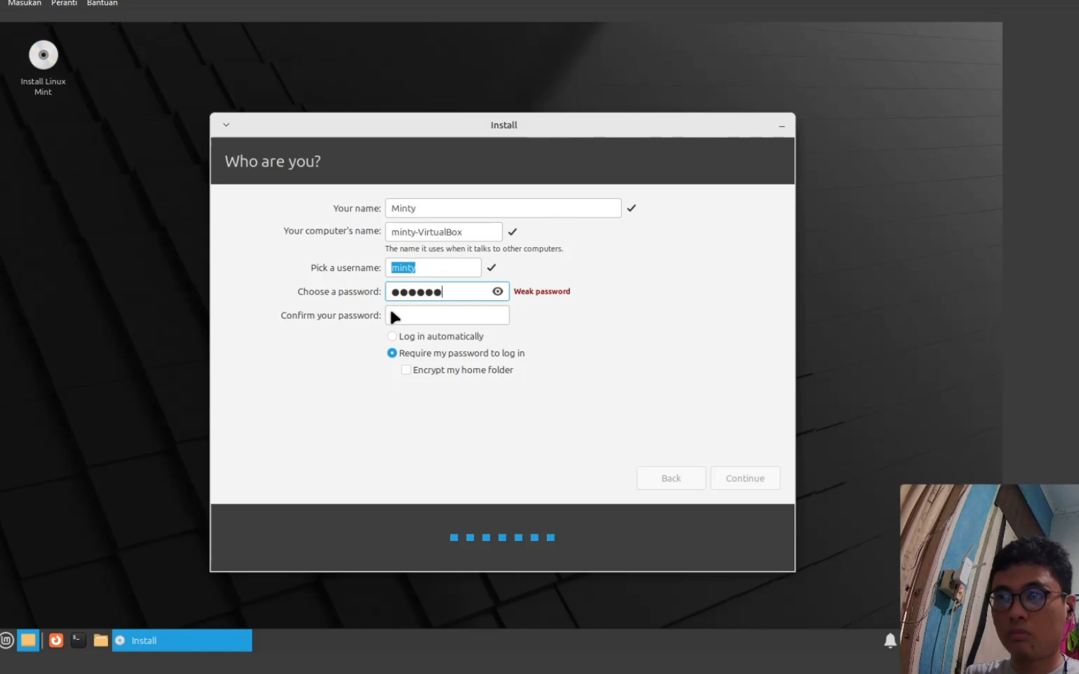
key(Tab)
text(123456)
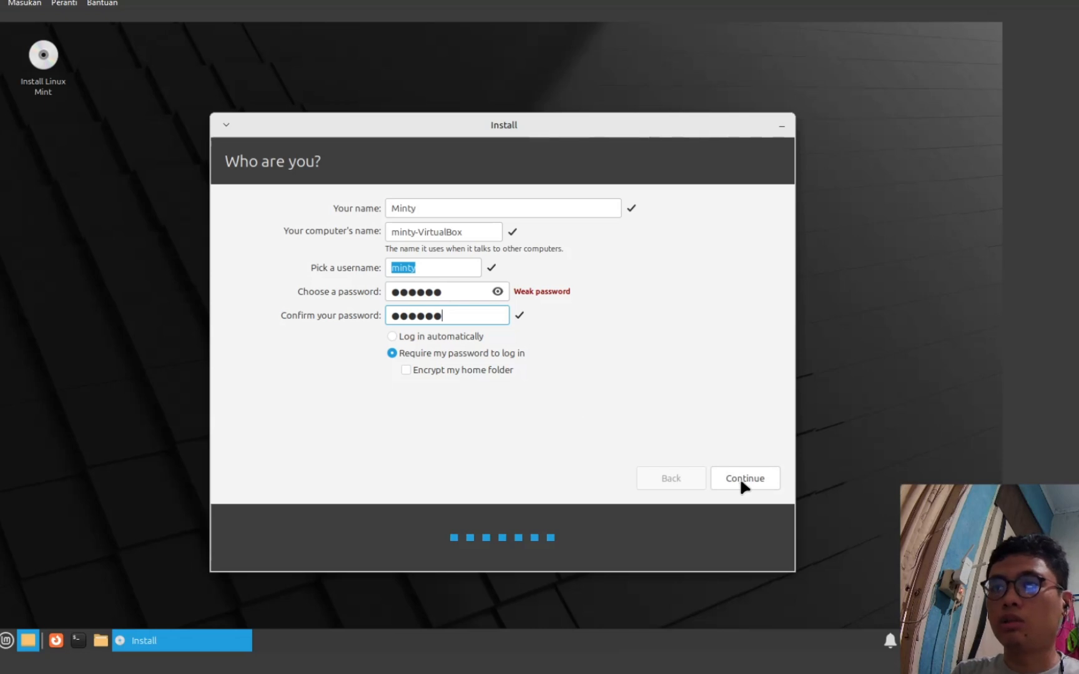
drag(416, 238, 474, 240)
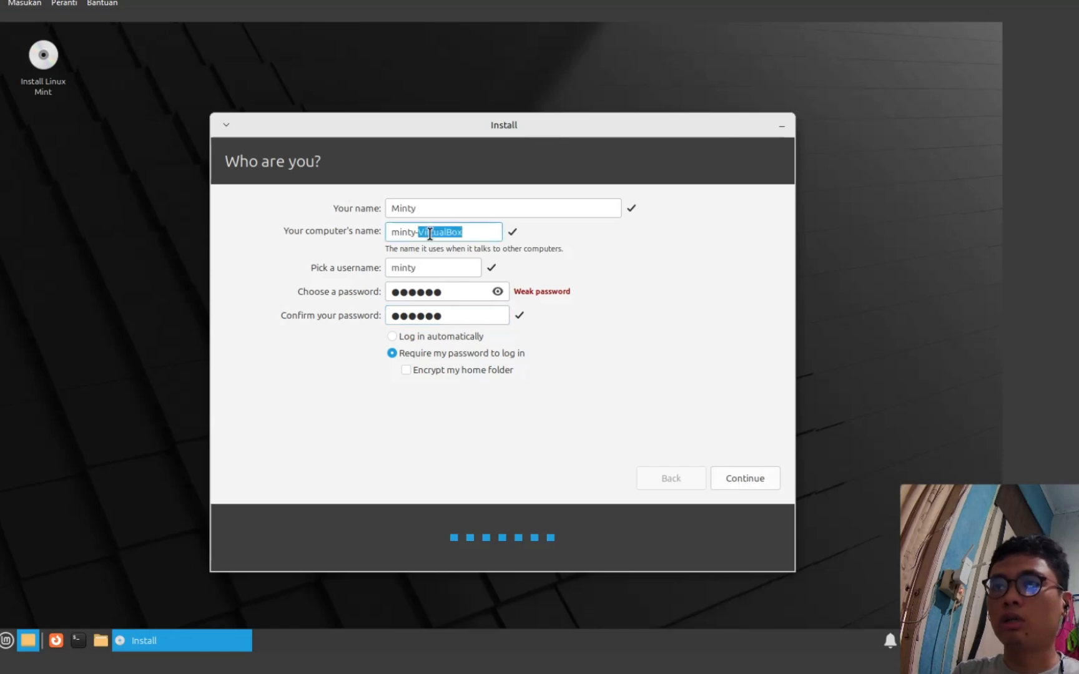
key(BackSpace)
text(PC)
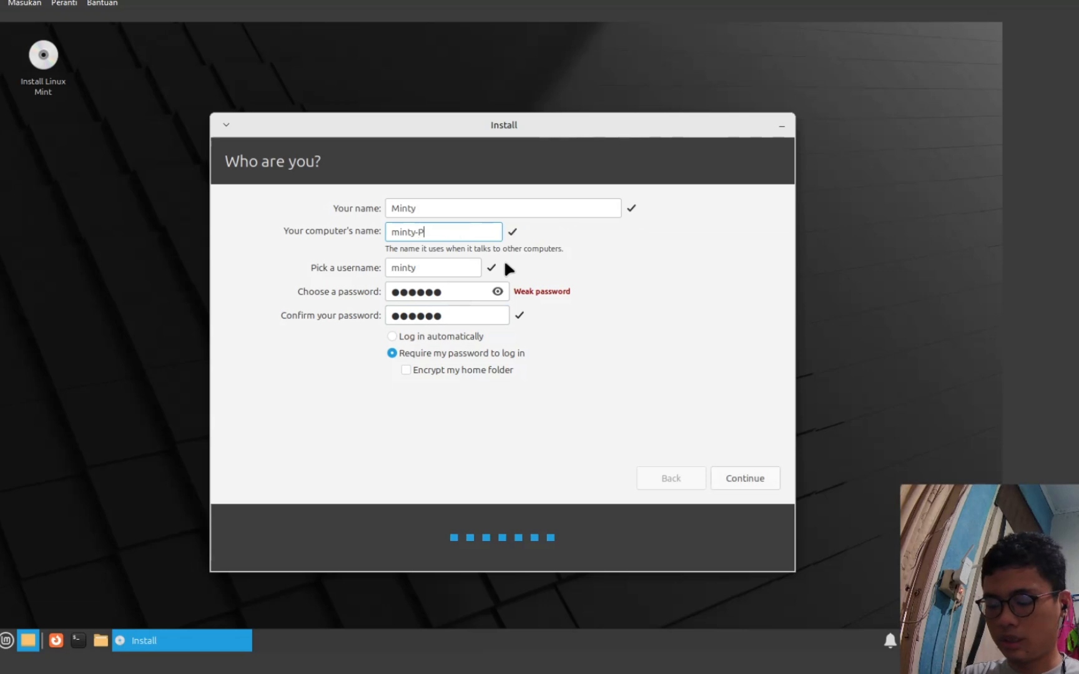
- Continue the installation with the entered account details, then restart the VM once it completes
click(761, 483)
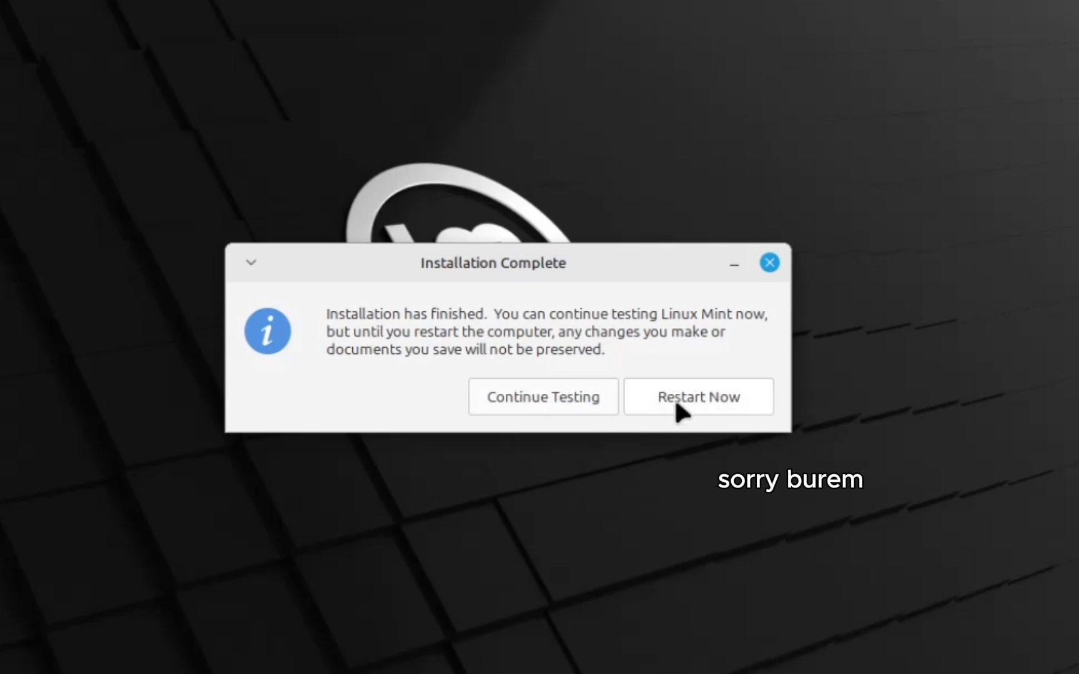
click(687, 409)
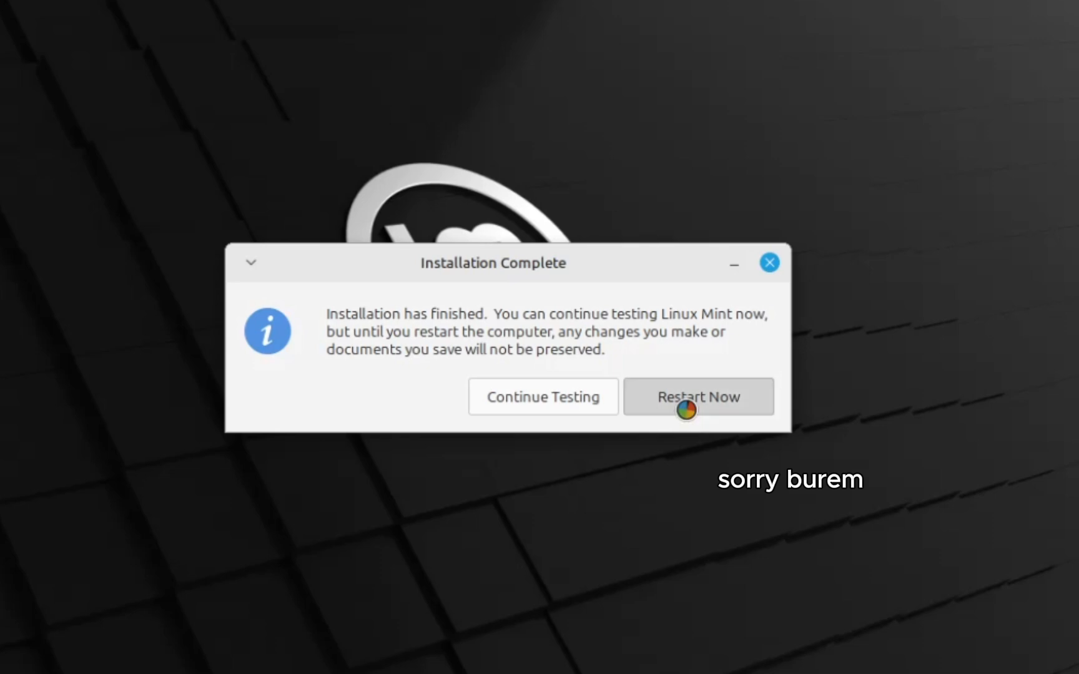
- Force-eject the Linux Mint ISO from the VM's optical drive via Peranti > Drive Optik
click(87, 20)
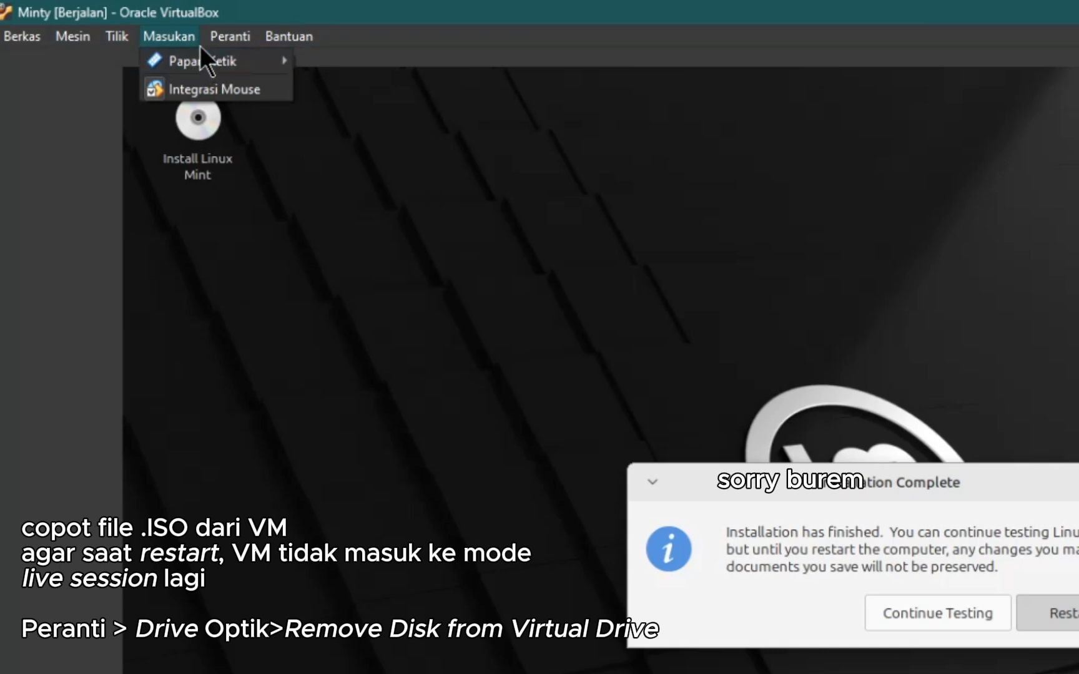
mouse_move(241, 63)
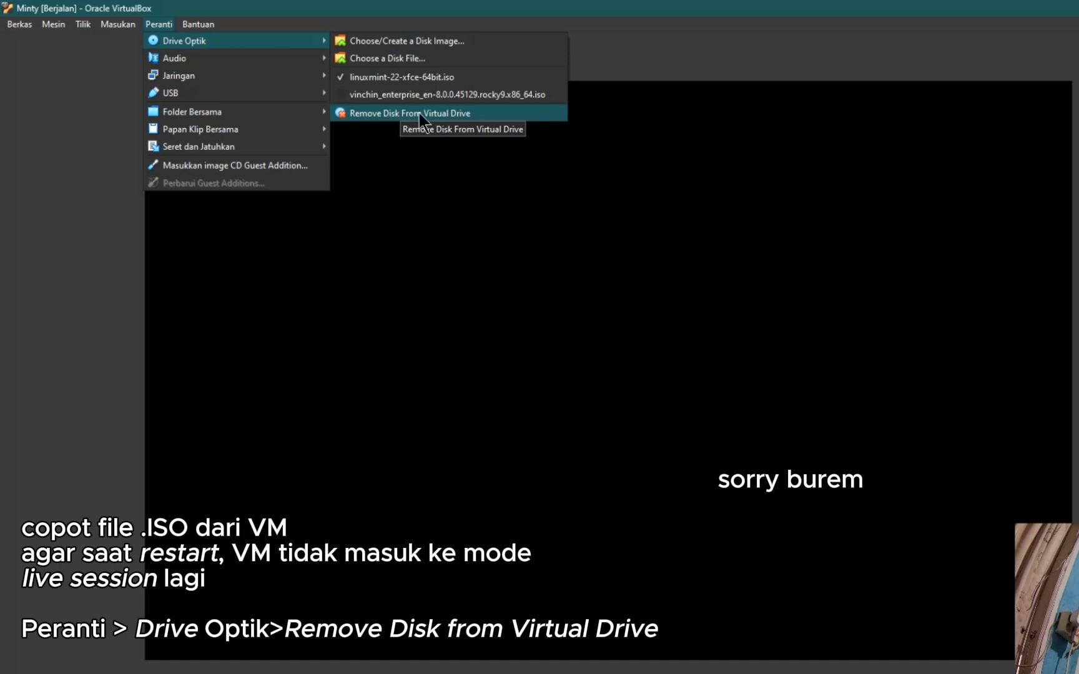
click(419, 113)
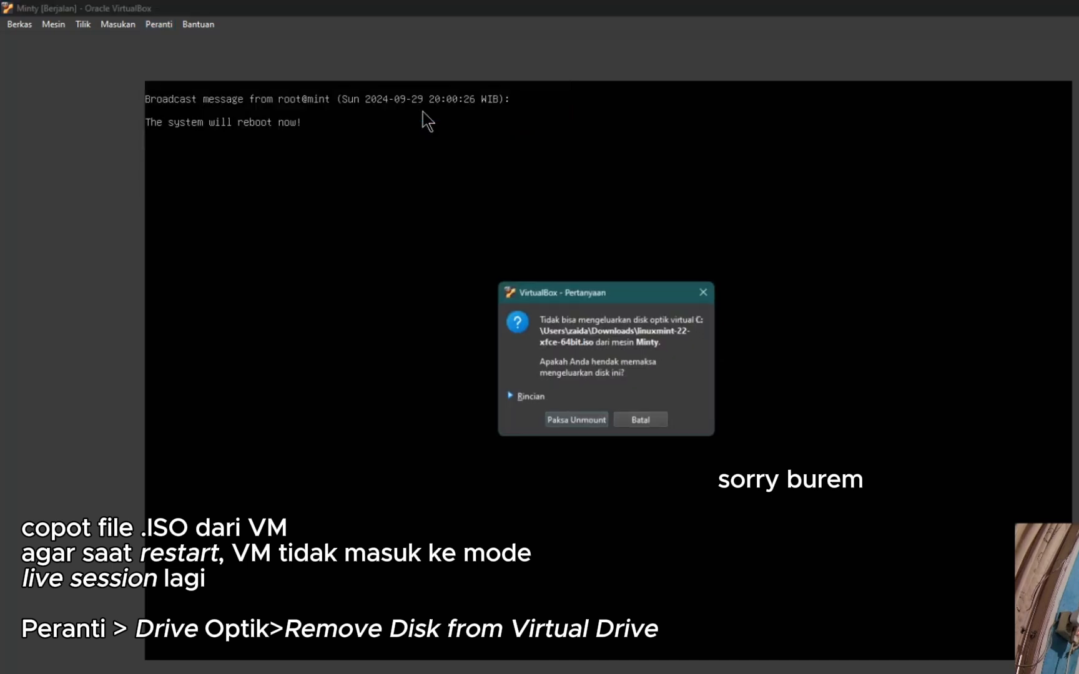
click(578, 423)
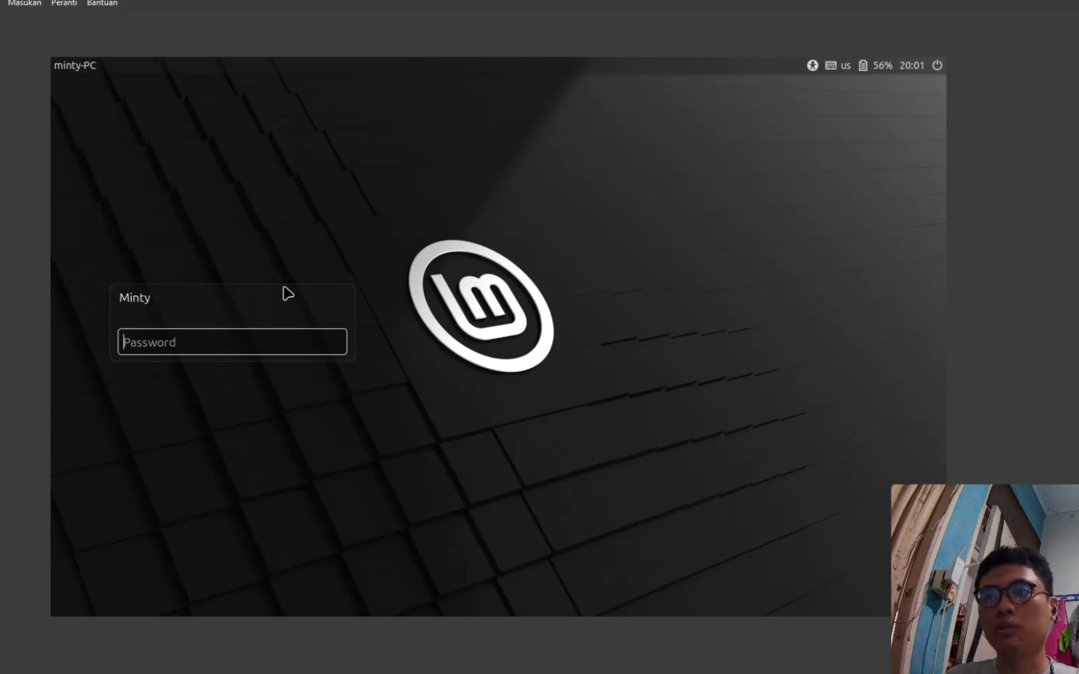
- Enter the Minty account password at the login screen, retrying after the first attempt fails
text(m••)
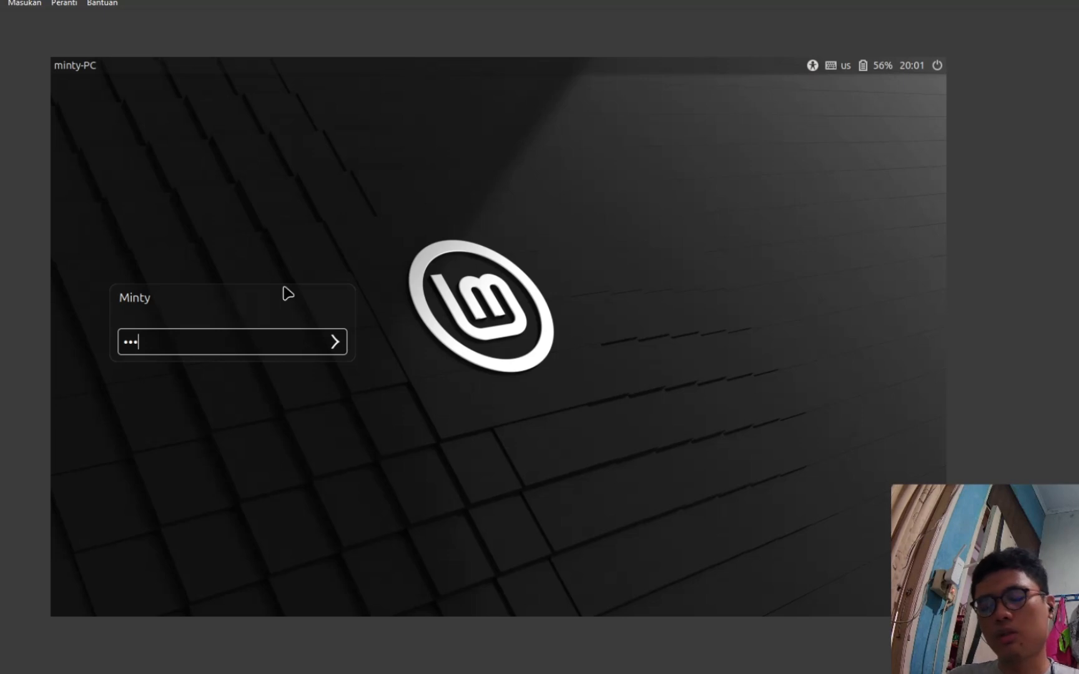
text(•••)
key(Return)
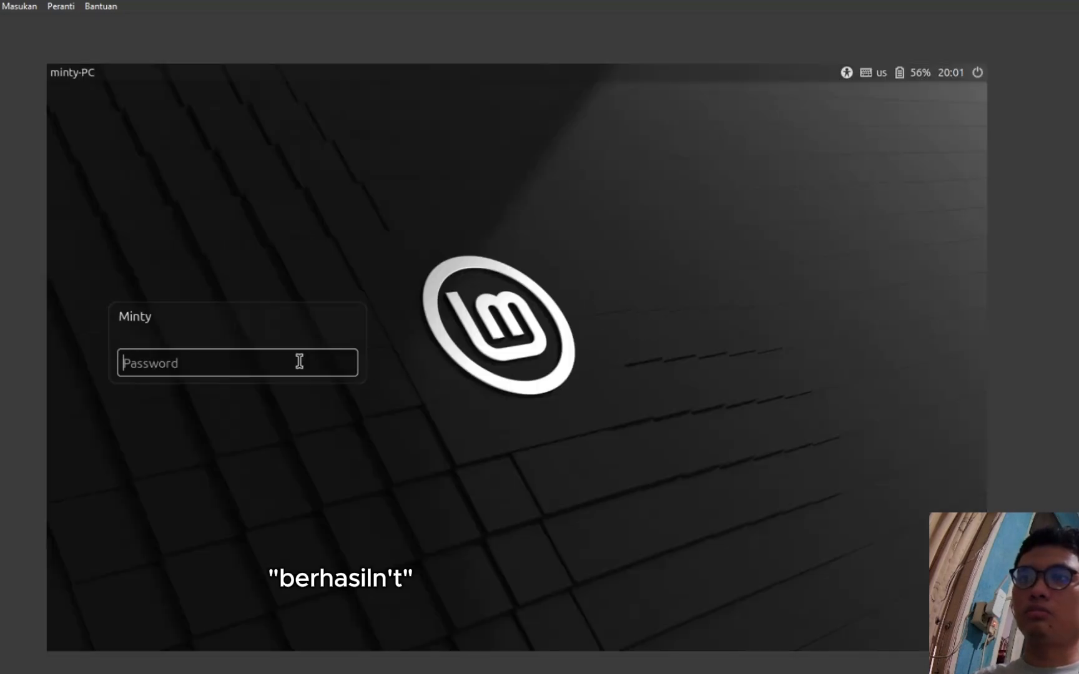
text(••)
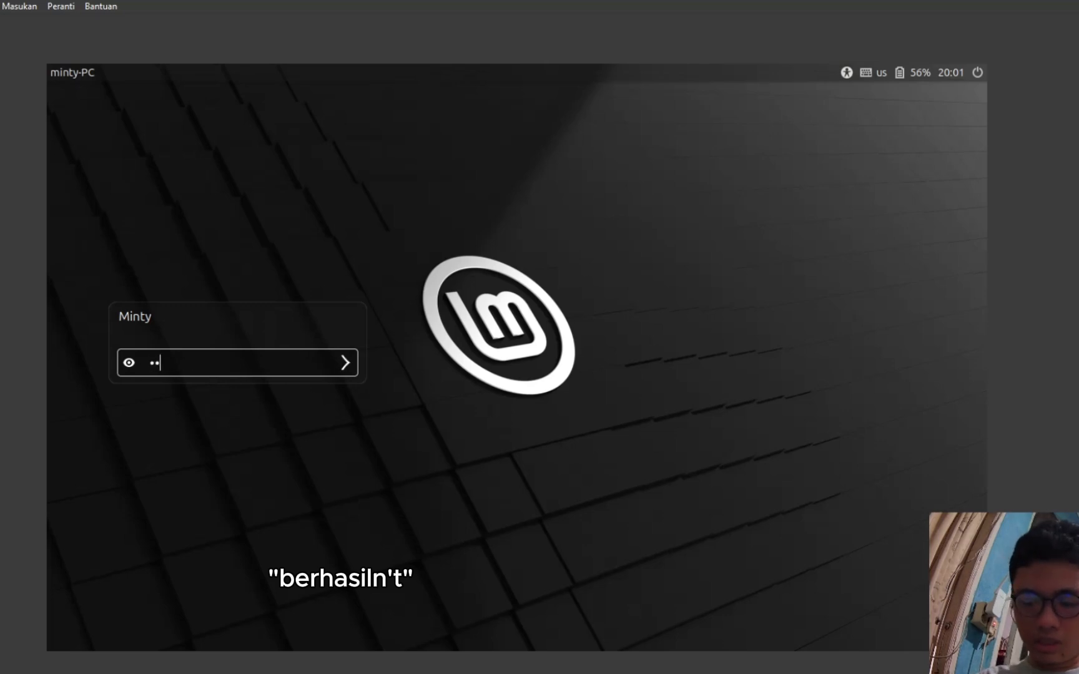
text(••••)
key(Return)
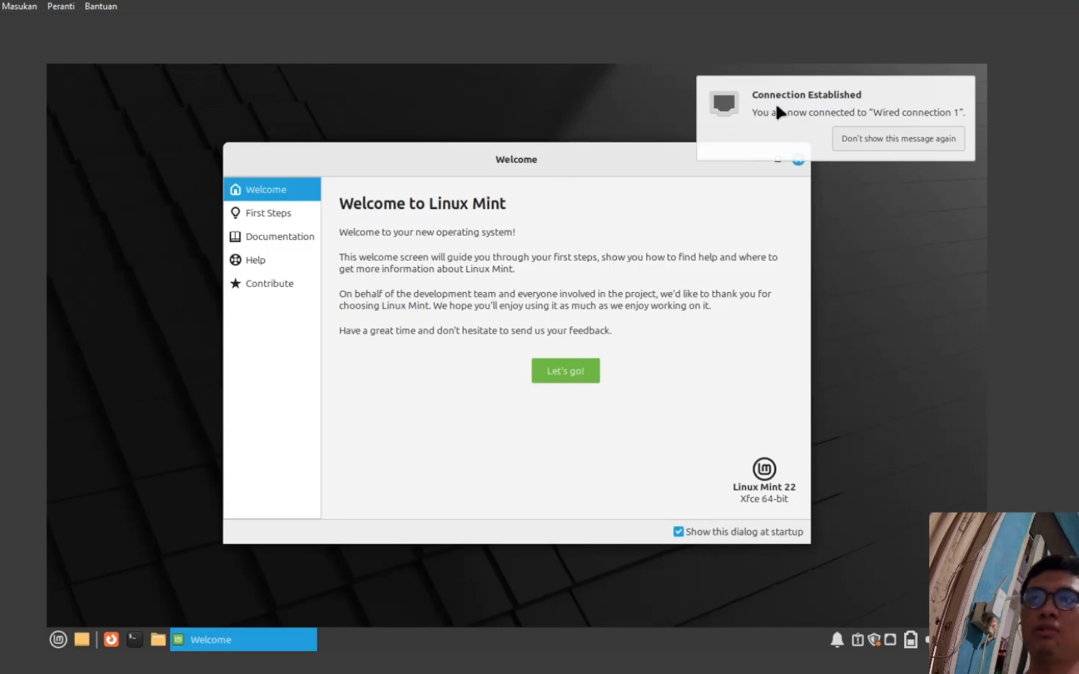
- Close the Connection Established notice and choose Let's go! in the Welcome window
click(886, 146)
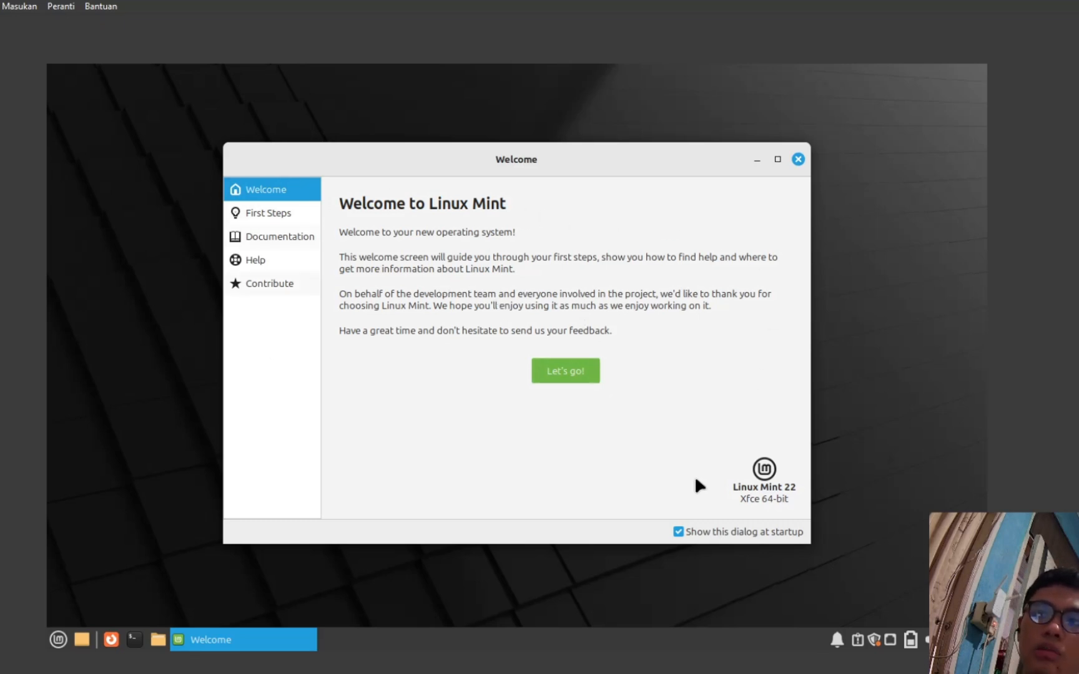
click(573, 377)
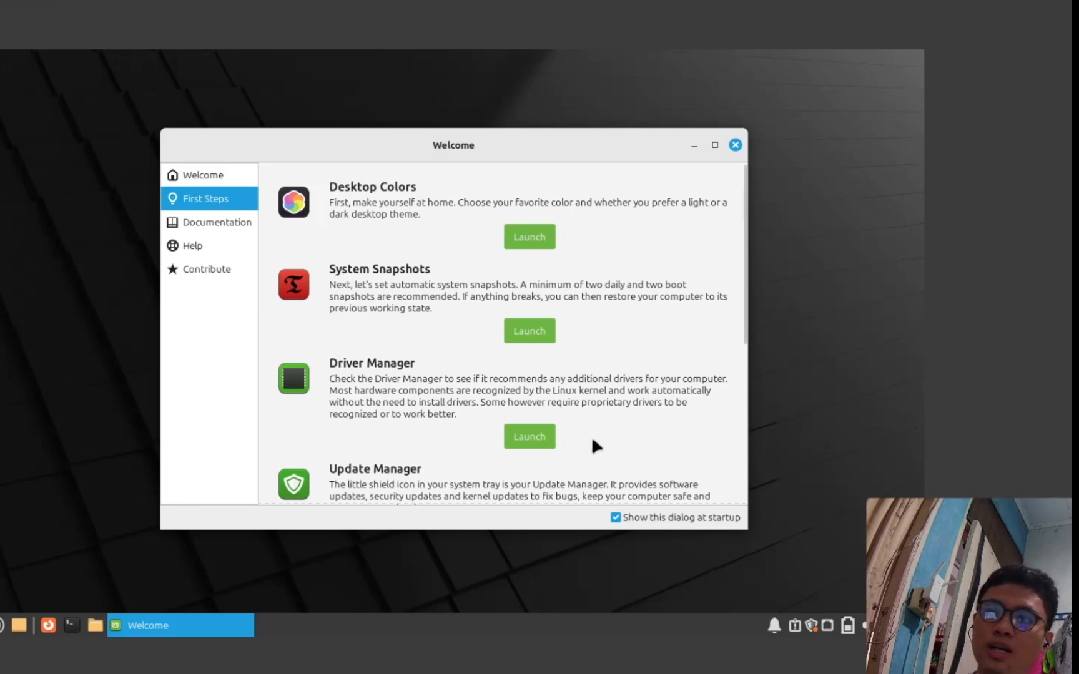
scroll(593, 437, down, 4)
scroll(593, 435, up, 4)
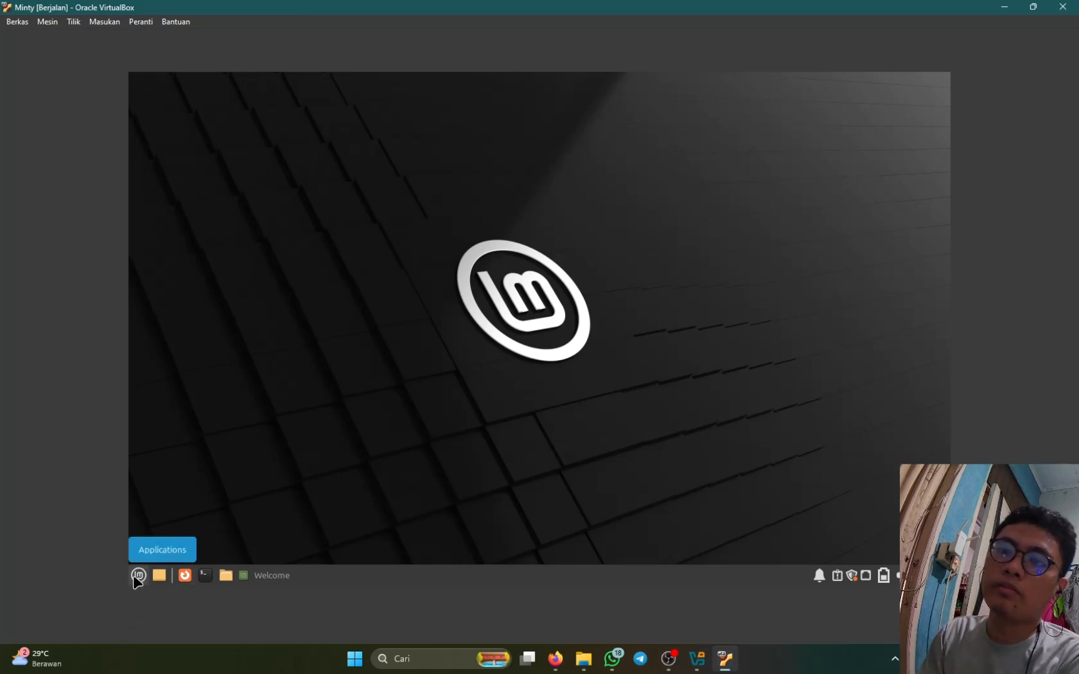
- Show the System category in the Mint menu, listing Driver Manager and Synaptic Package Manager
click(138, 577)
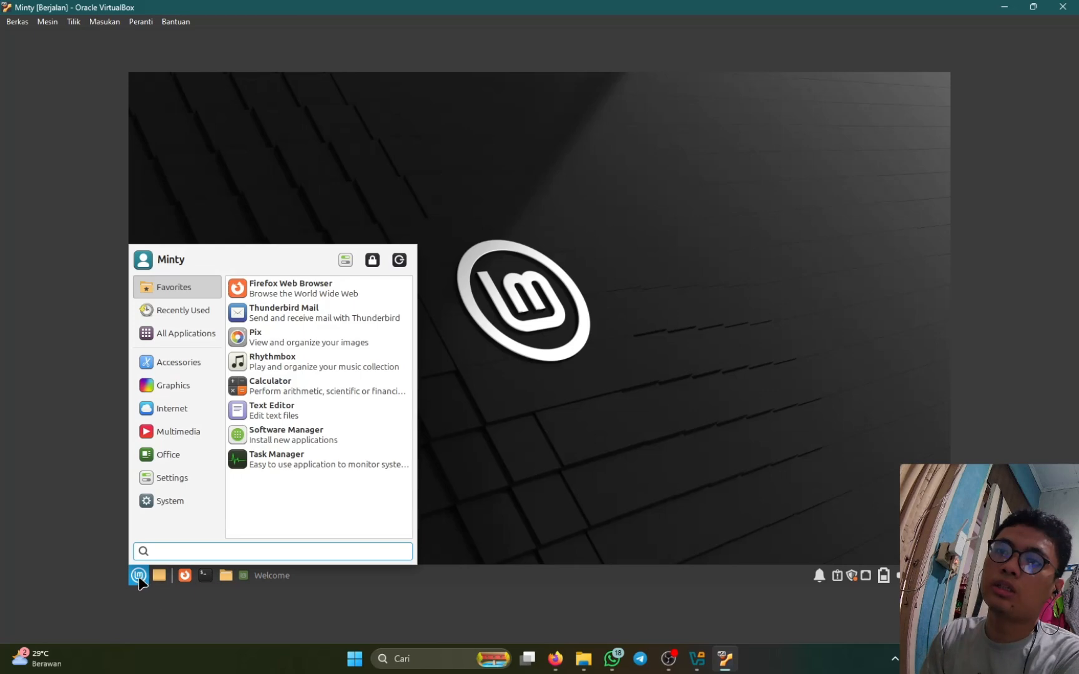
click(139, 578)
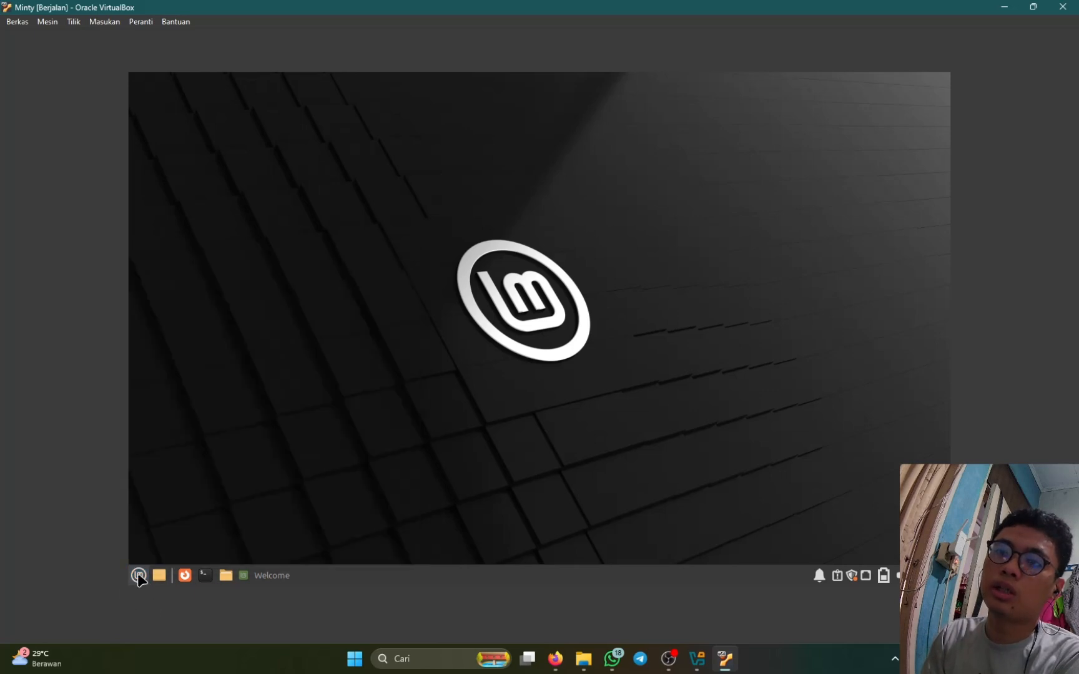
click(138, 578)
click(174, 504)
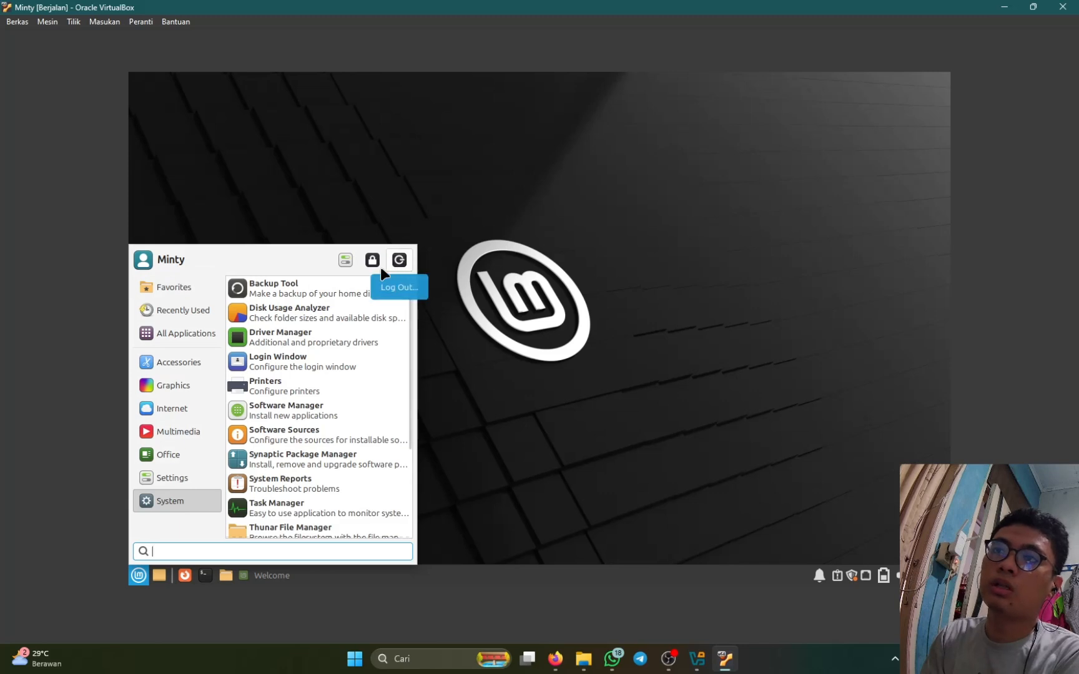
- From the Mint menu's Log Out option, enable 'Save session for future logins' and choose Shut Down
click(399, 262)
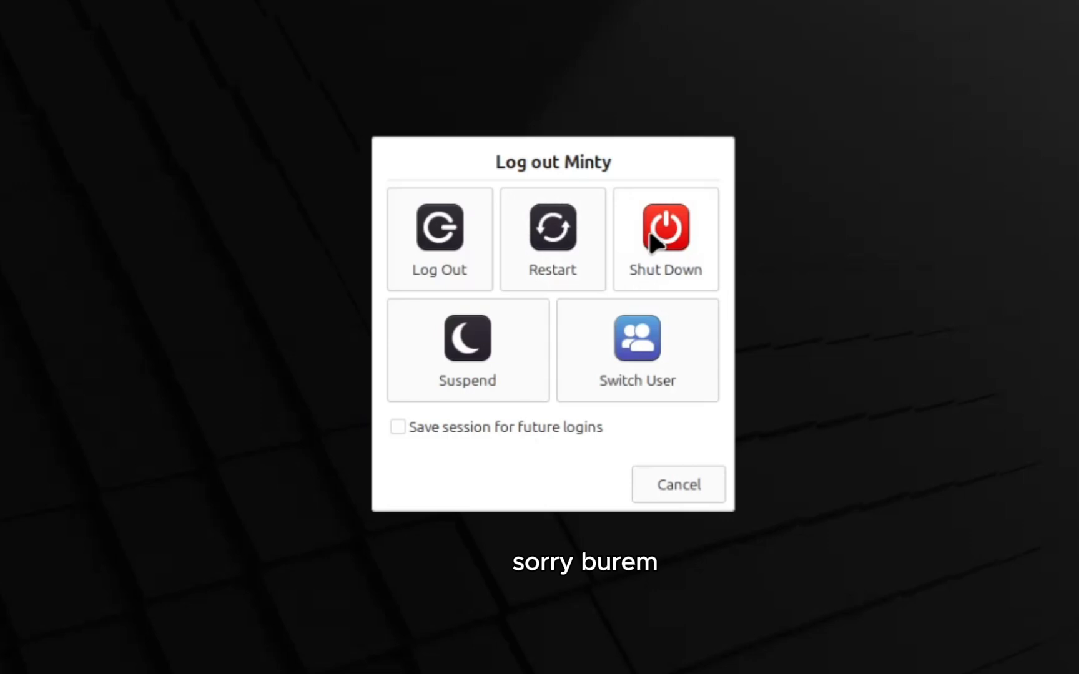
click(502, 427)
click(662, 232)
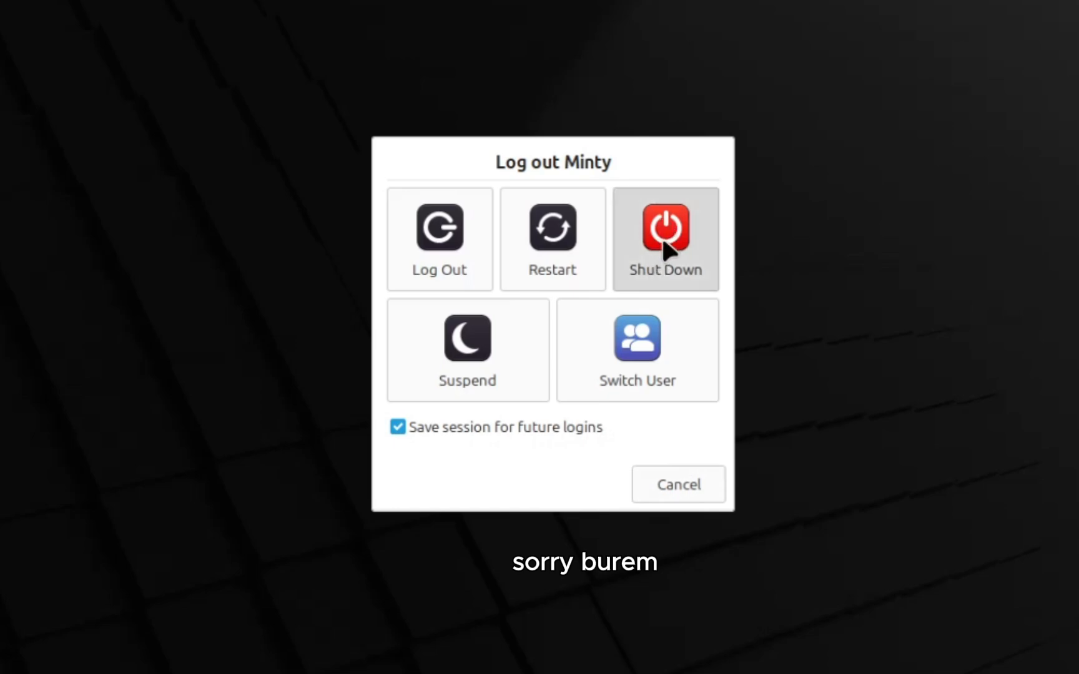